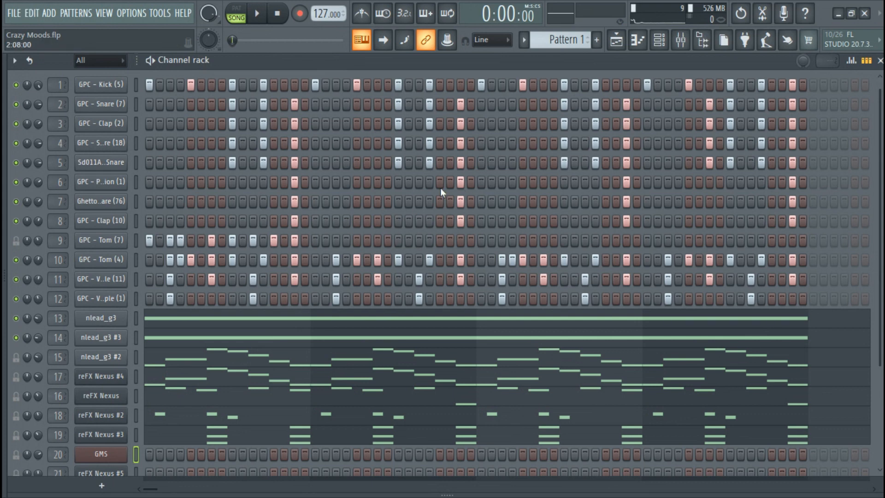
Step: Look through the drum, lead and Nexus channels of Pattern 1, selecting the reFX Nexus #3 and reFX Nexus #2 channels
scroll(410, 212, down, 2)
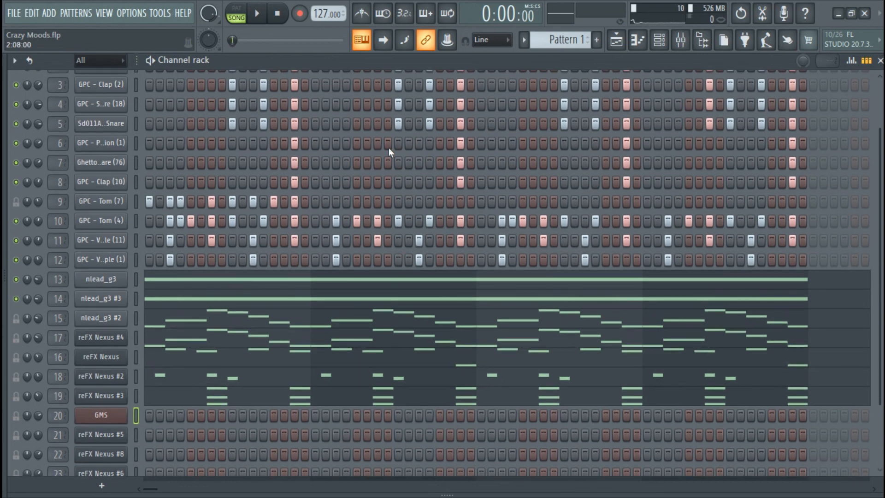
scroll(378, 225, up, 1)
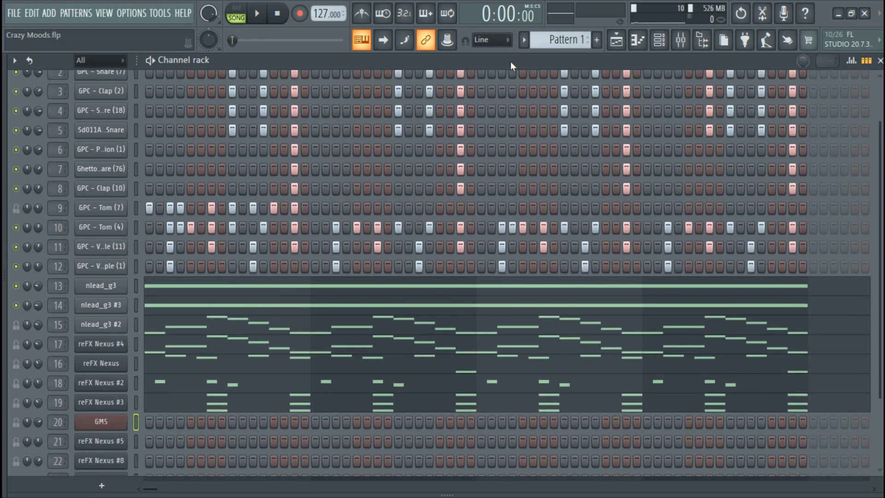
scroll(314, 286, up, 2)
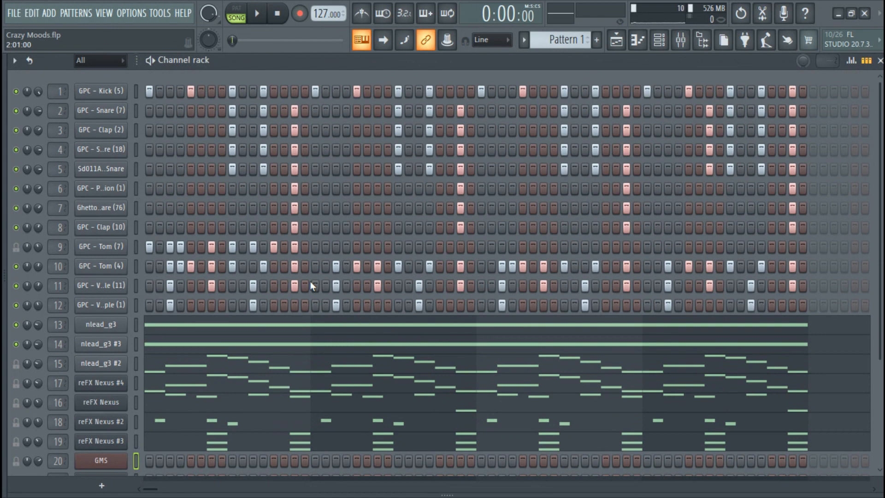
scroll(310, 284, down, 3)
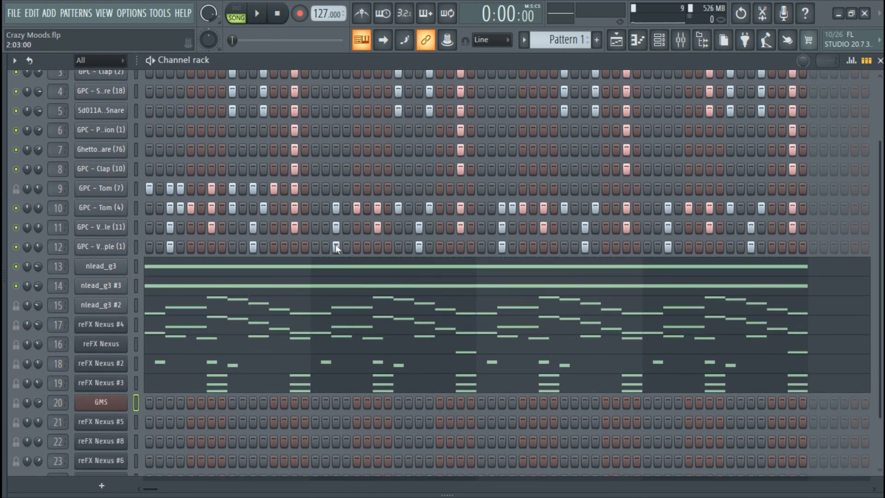
click(134, 307)
click(136, 381)
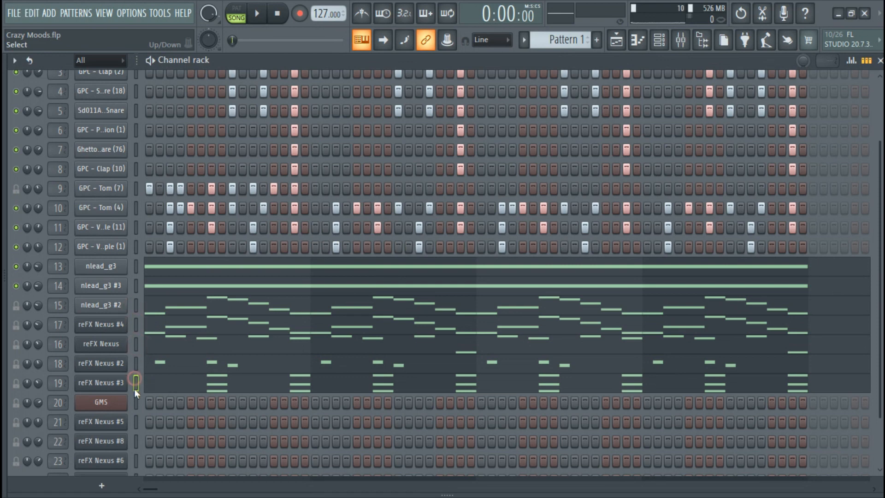
click(135, 365)
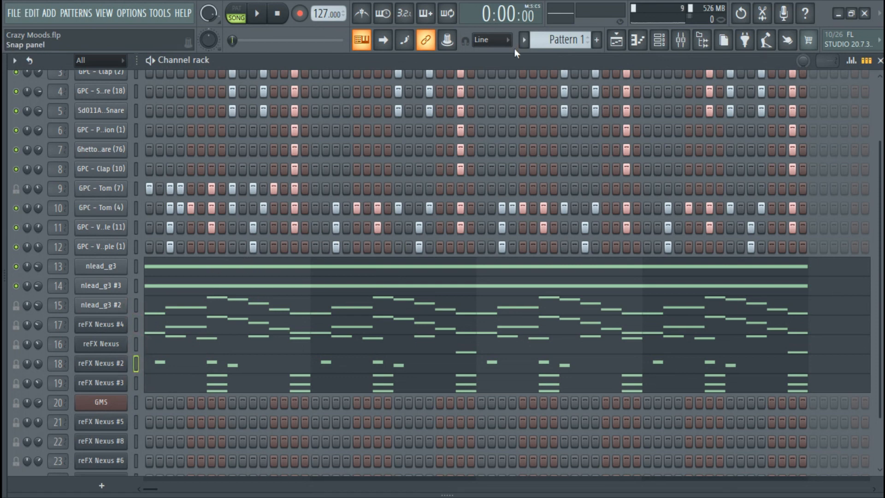
Step: View the channels used in Pattern 2 and return to Pattern 1
key(KP_Add)
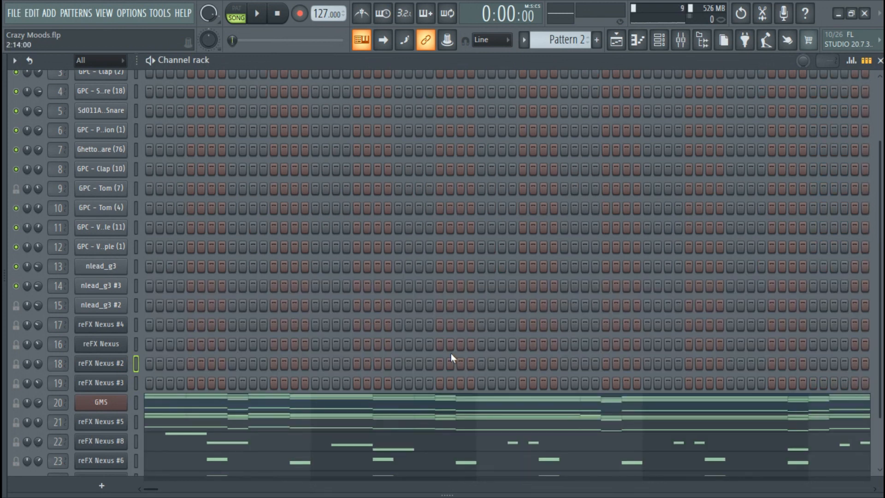
scroll(451, 353, down, 2)
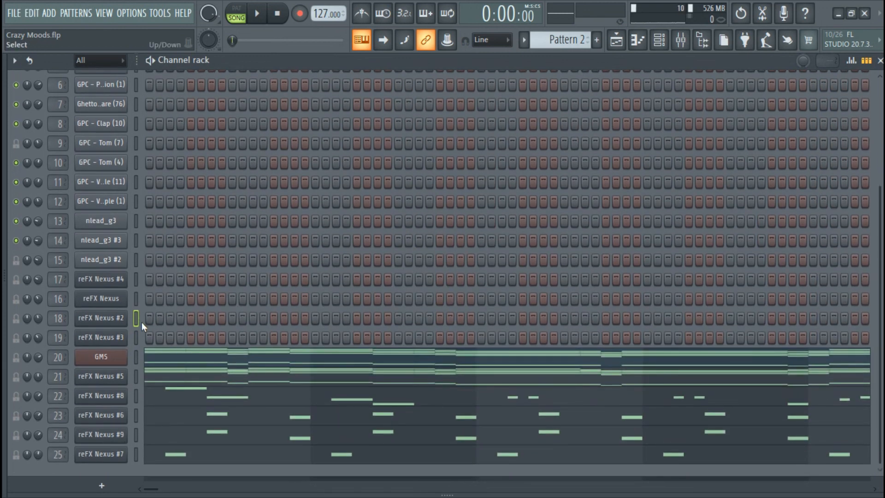
key(KP_Subtract)
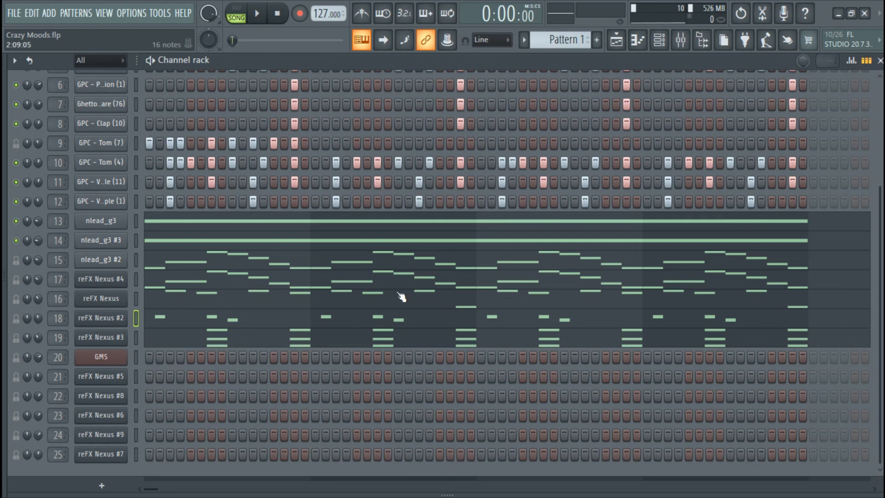
scroll(401, 296, up, 3)
scroll(405, 296, down, 3)
Step: Review the melodic channels of Pattern 1 by selecting them in turn, from nlead_g3 down to reFX Nexus #3
click(136, 263)
double_click(136, 264)
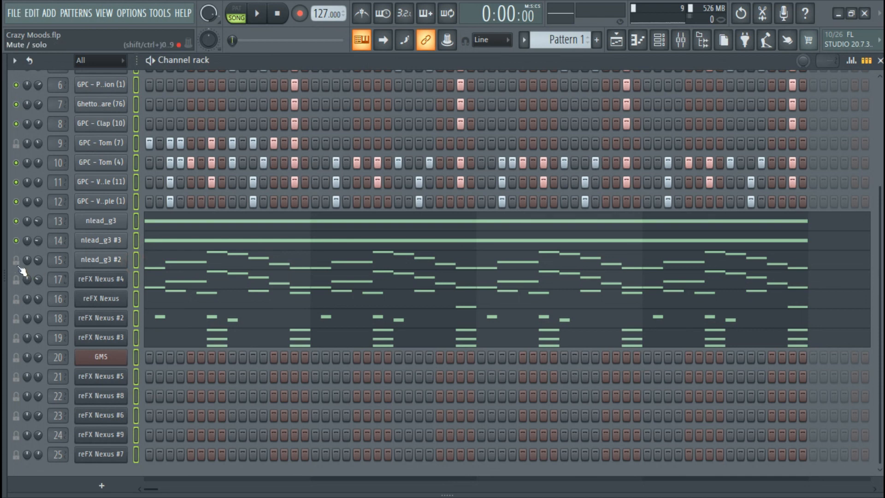
click(136, 224)
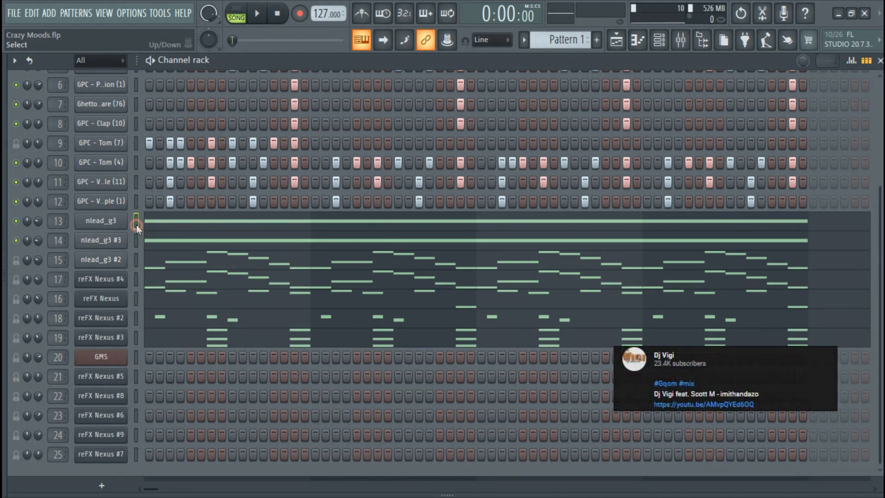
click(136, 259)
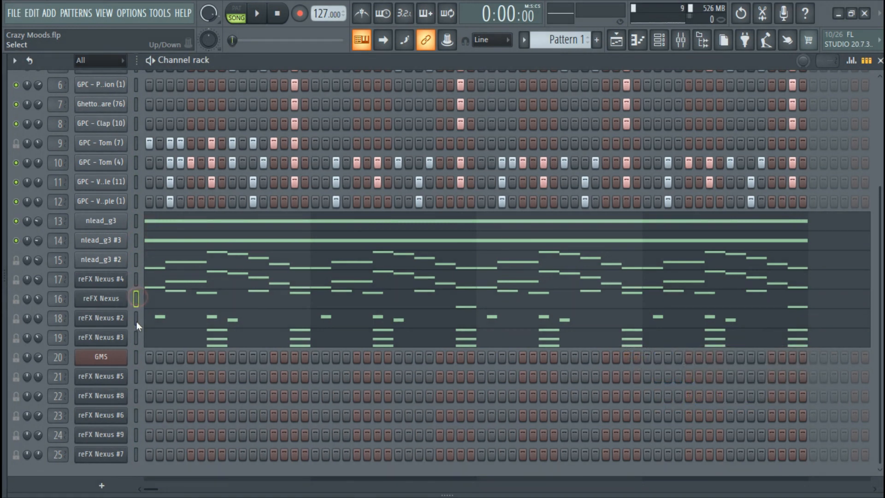
click(135, 337)
scroll(189, 277, up, 3)
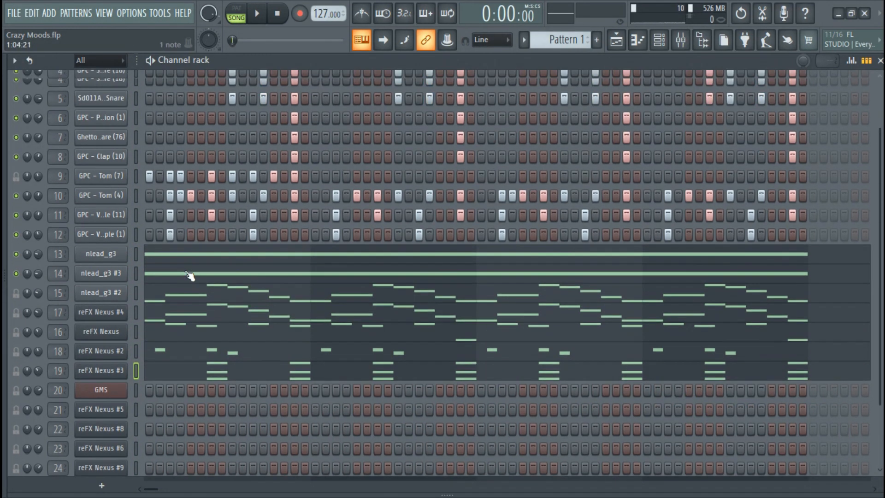
scroll(341, 189, up, 2)
scroll(316, 189, down, 3)
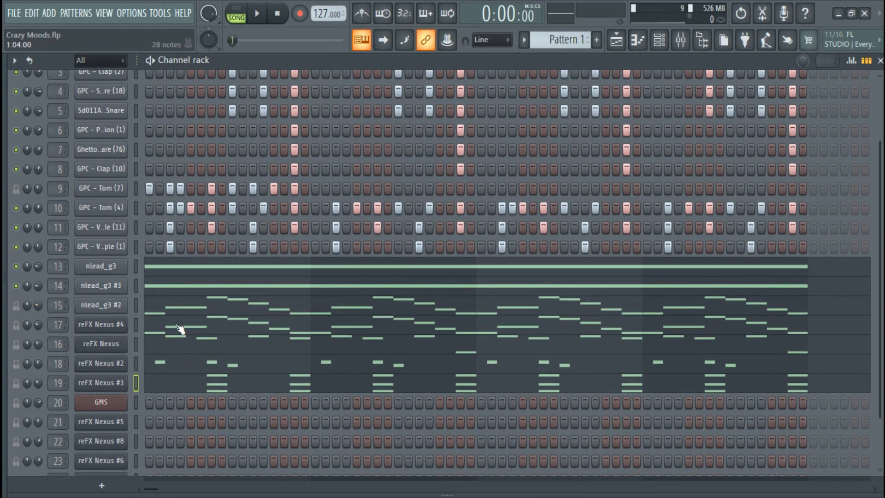
scroll(430, 237, up, 3)
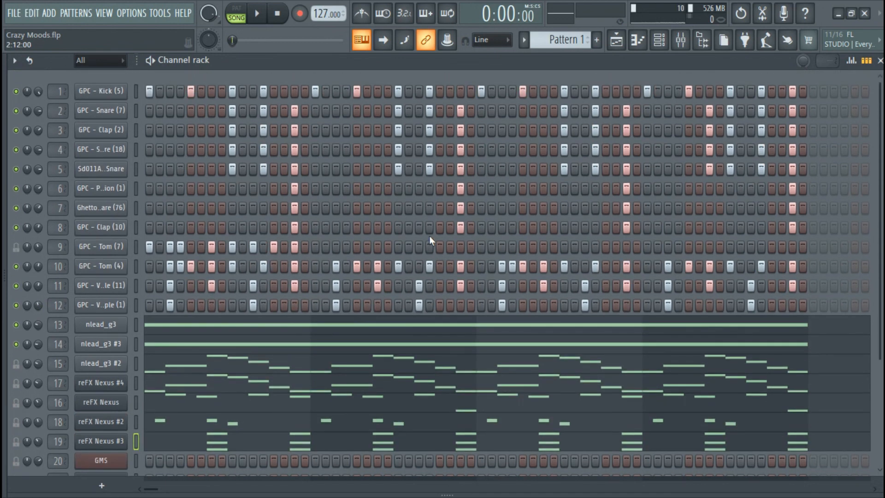
Step: Start playing the song and unmute the nlead_g3 #2 and reFX Nexus #4 channels
key(space)
scroll(409, 248, down, 1)
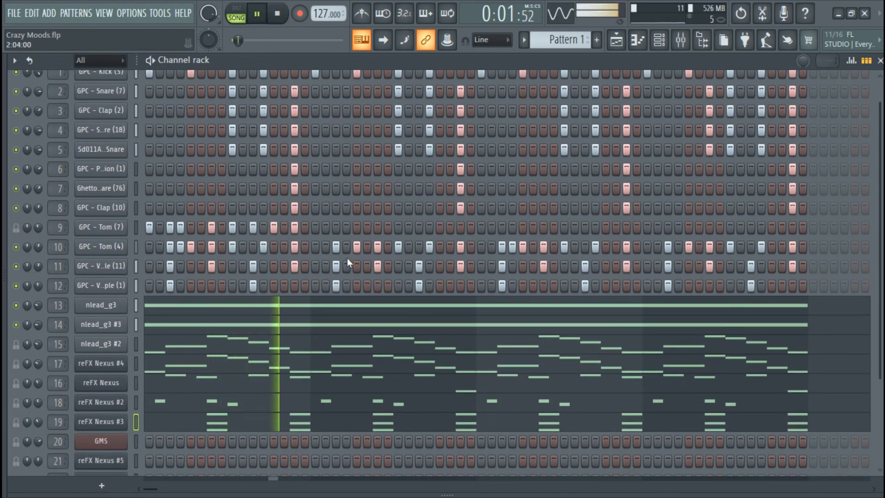
scroll(346, 258, down, 2)
scroll(281, 293, up, 3)
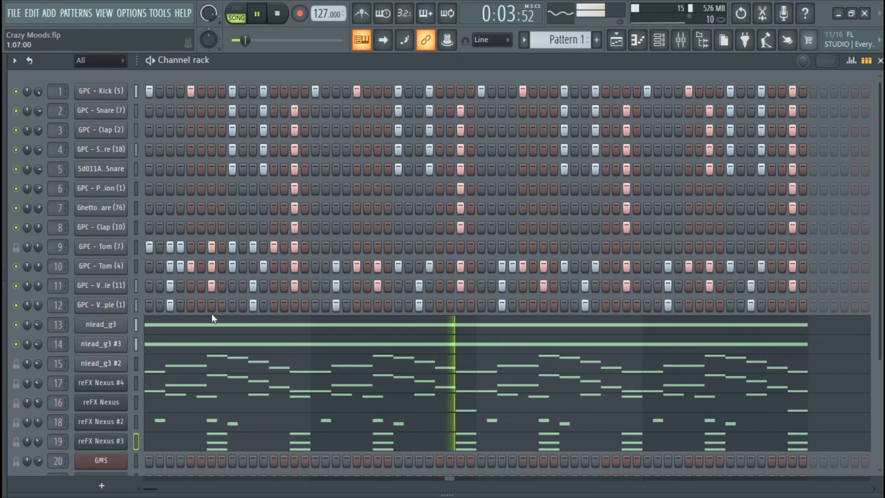
scroll(212, 316, down, 1)
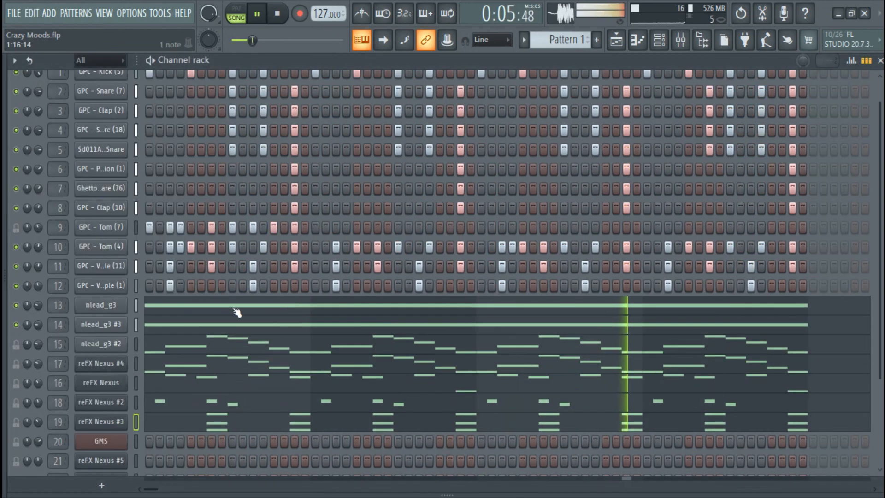
click(15, 345)
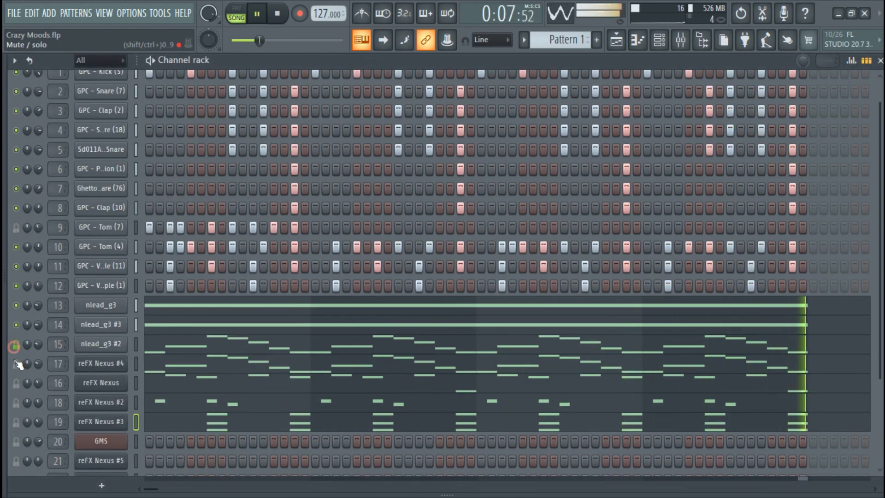
click(16, 364)
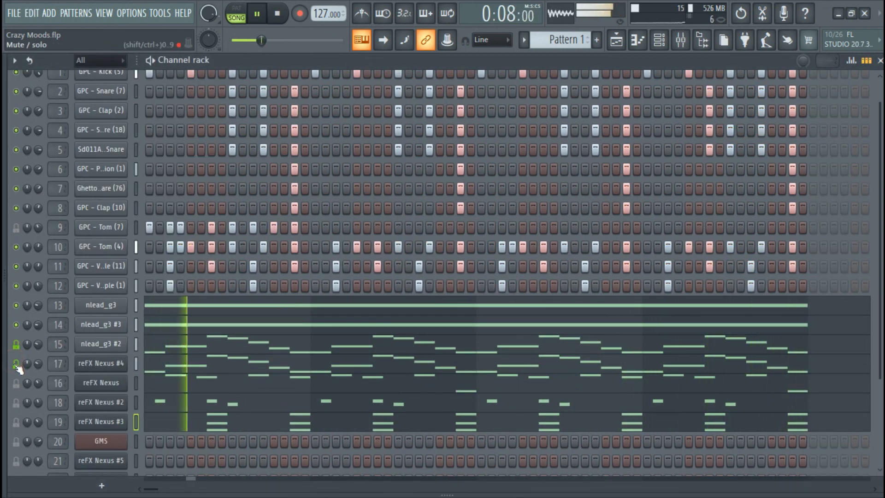
Step: View the preset loaded in reFX Nexus #4, close its plugin window and unmute the reFX Nexus channel
click(106, 368)
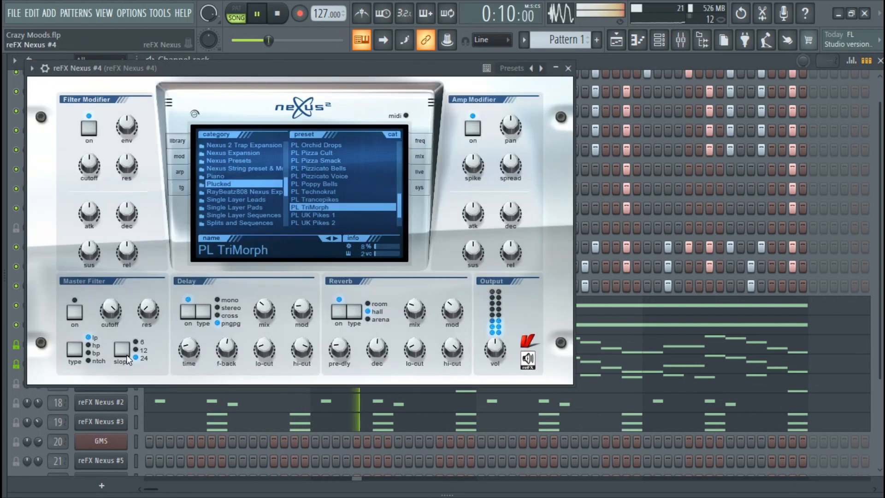
click(570, 69)
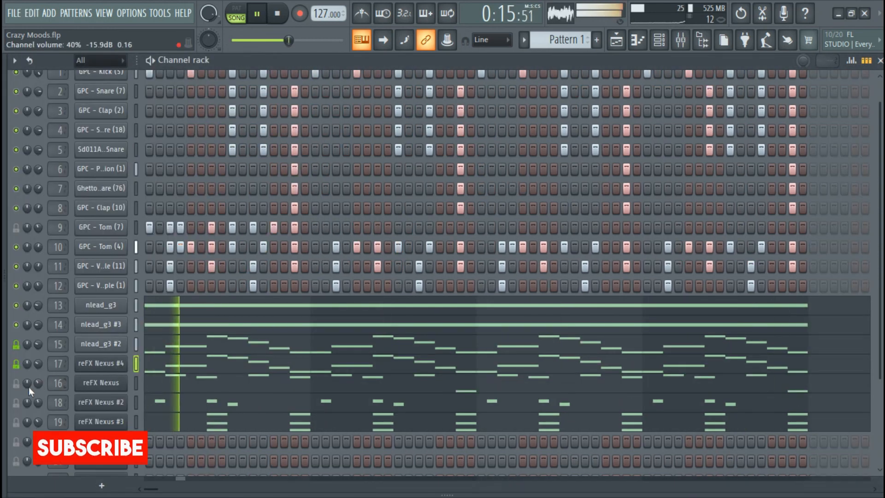
click(17, 383)
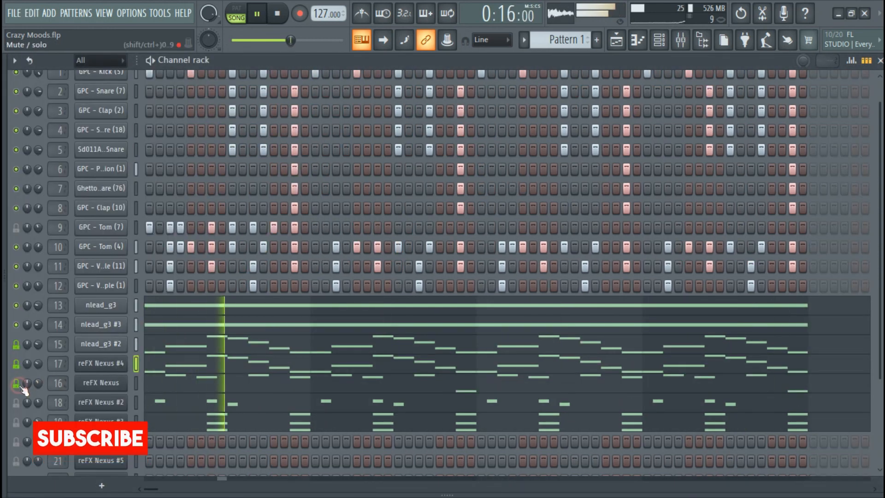
Step: Restore the maximized Channel rack to a floating window, enlarge it down to channel 19 and move it over the piano roll
double_click(311, 69)
drag(311, 69, 518, 63)
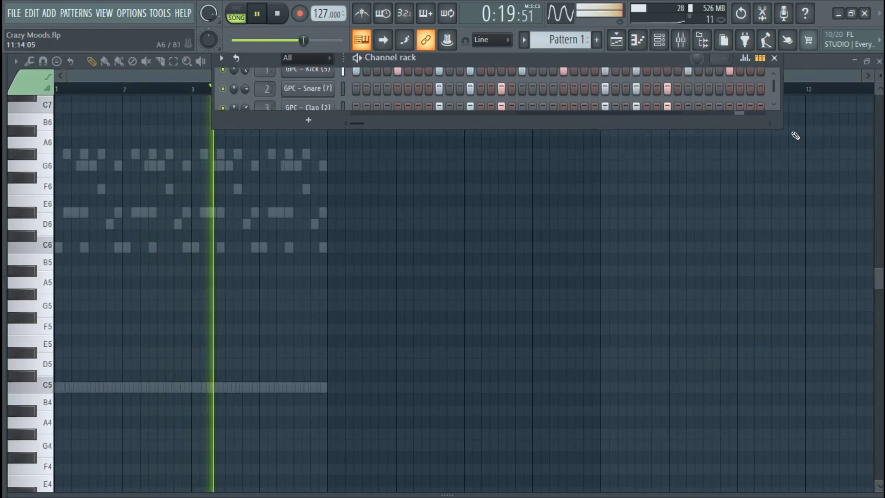
drag(781, 123, 866, 448)
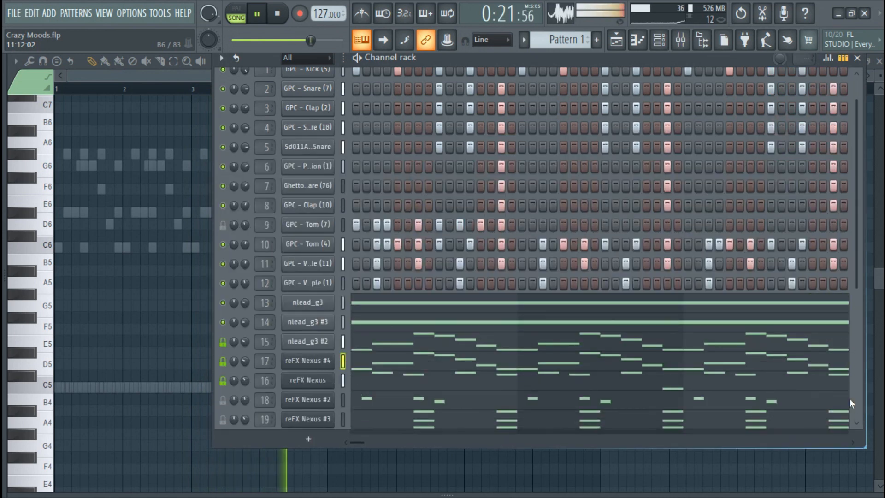
drag(513, 56, 304, 56)
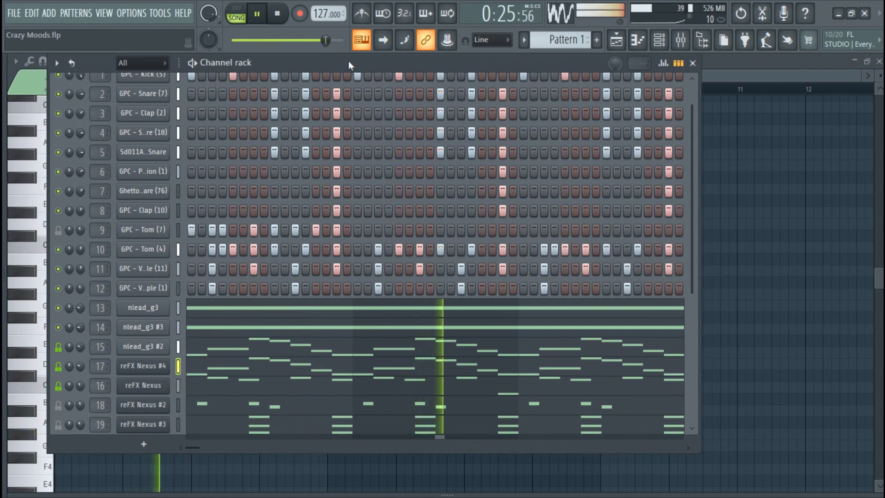
Step: Unmute the reFX Nexus #2 and reFX Nexus #3 channels and widen the Channel rack to show more steps
scroll(319, 313, down, 4)
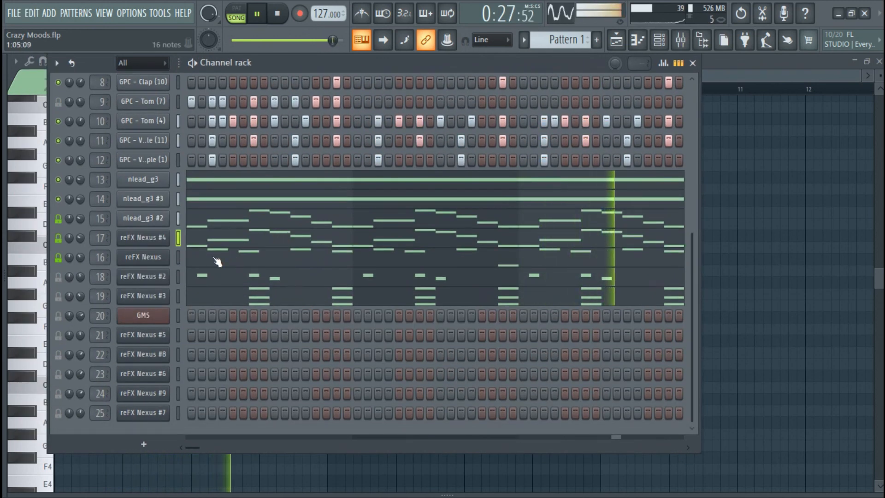
click(58, 279)
click(59, 298)
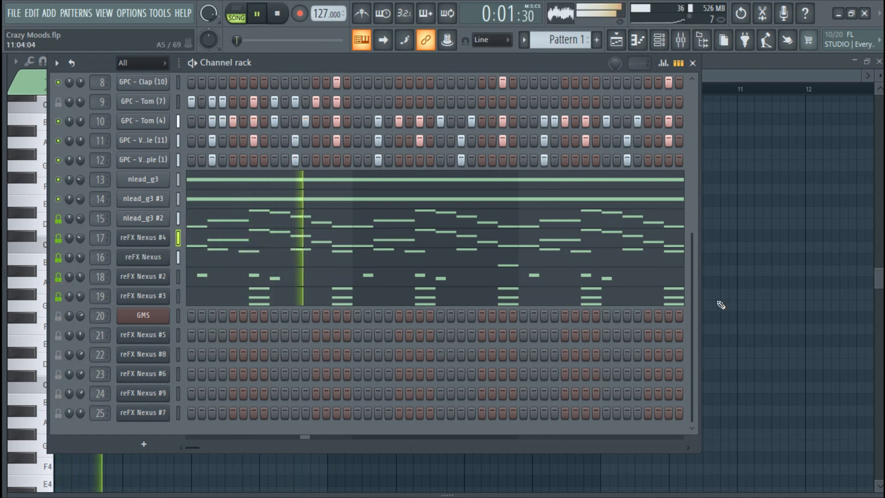
drag(699, 305, 865, 305)
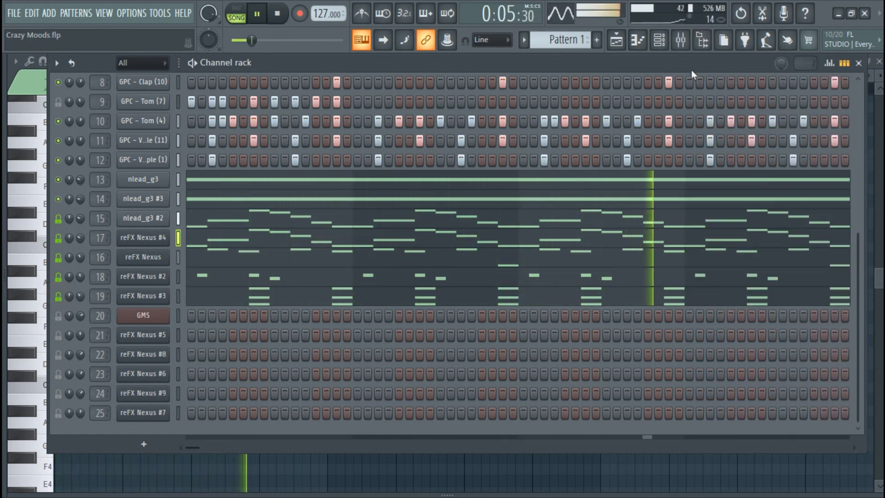
drag(692, 70, 682, 68)
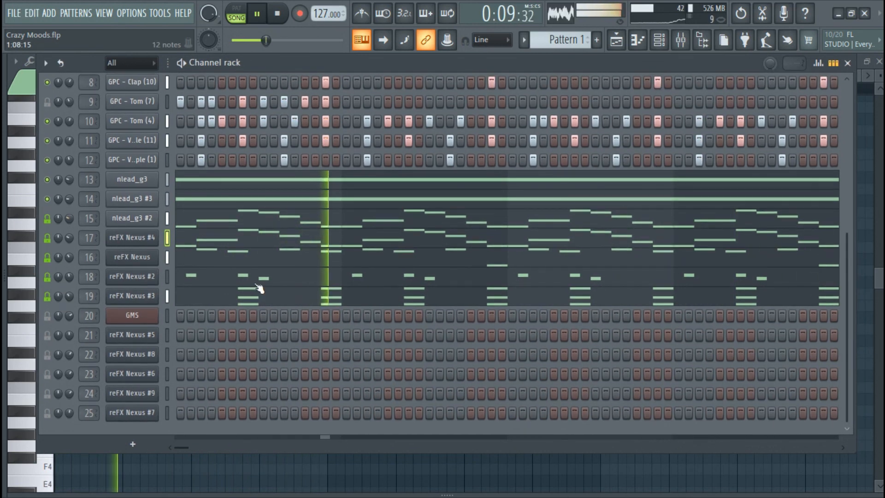
Step: View the presets loaded in reFX Nexus, reFX Nexus #2 and reFX Nexus #3, and return to the Channel rack
click(129, 258)
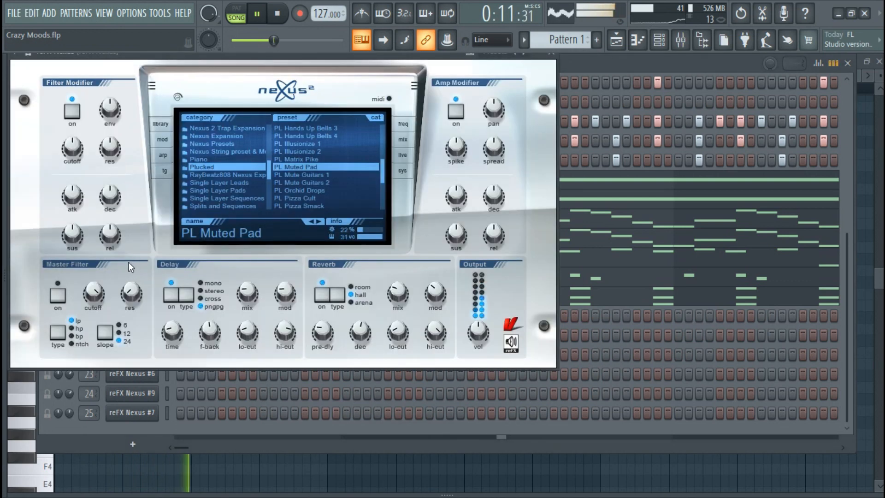
click(167, 399)
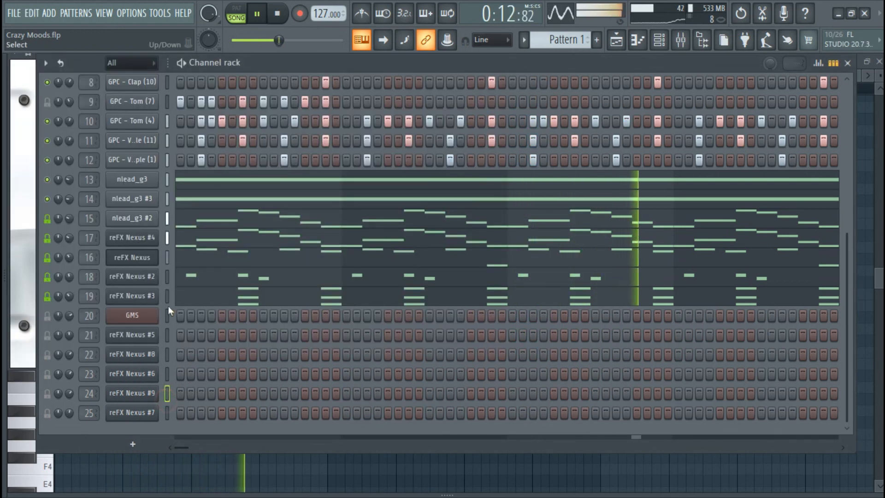
click(145, 281)
click(164, 400)
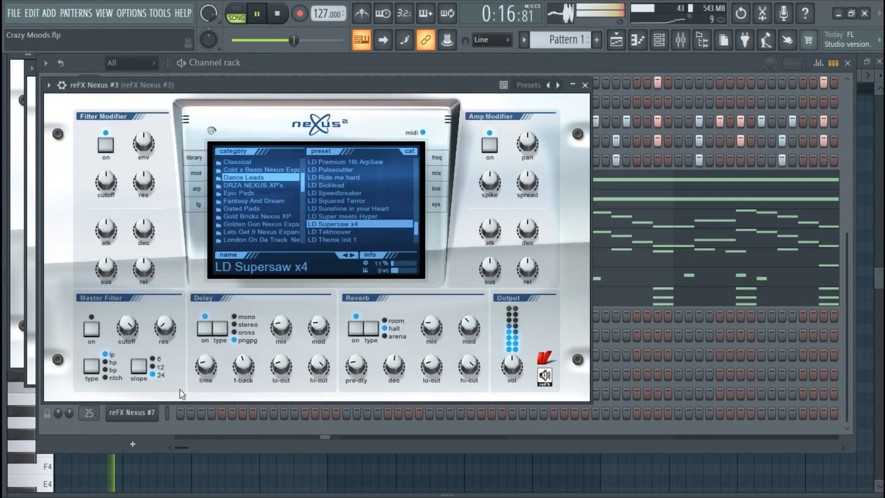
click(141, 296)
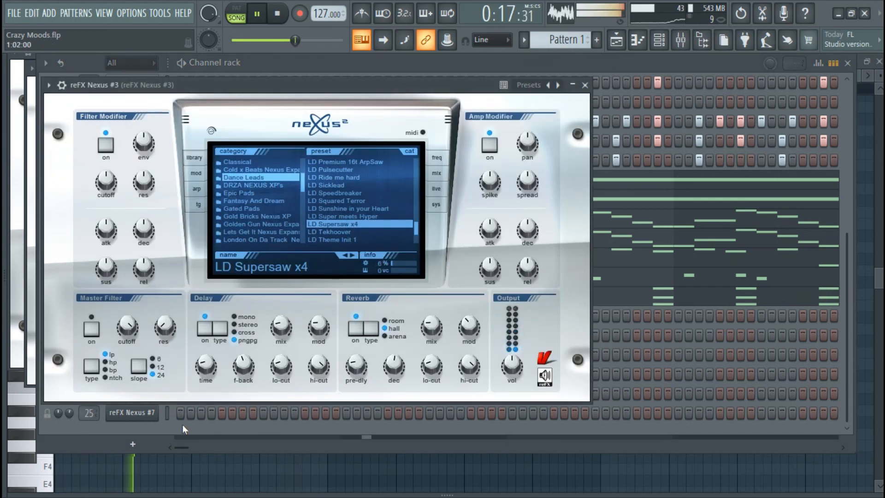
click(166, 414)
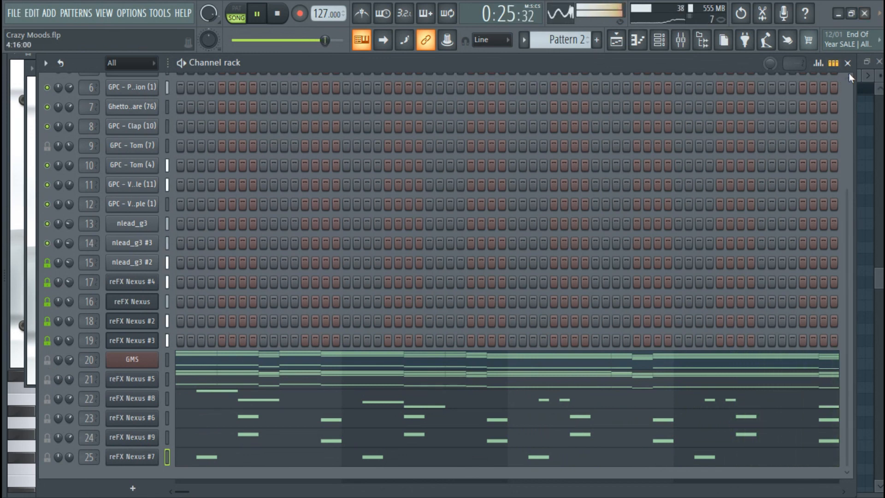
Step: Switch the Channel rack to its piano roll overview, unmute the GMS channel and set its volume to 69%
click(834, 63)
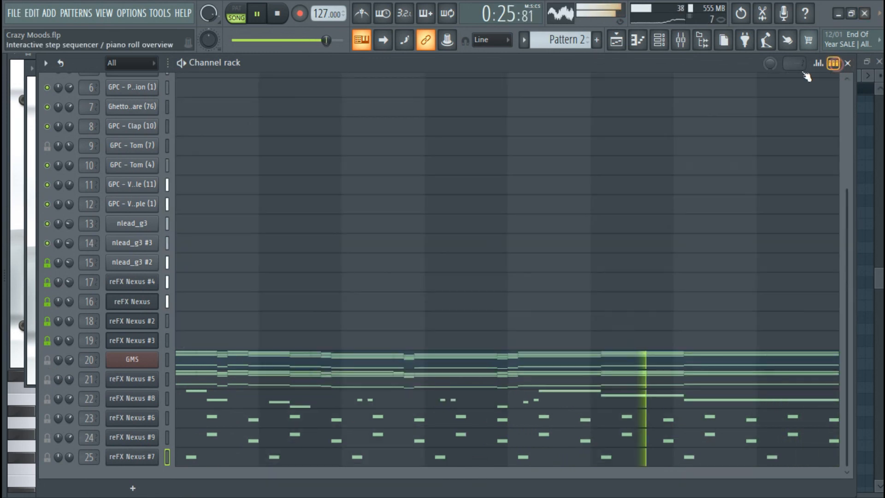
click(47, 361)
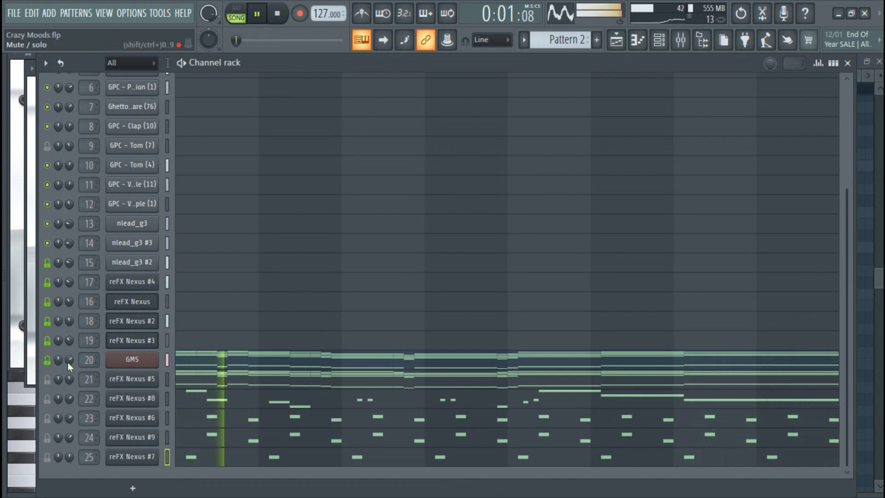
drag(70, 360, 69, 366)
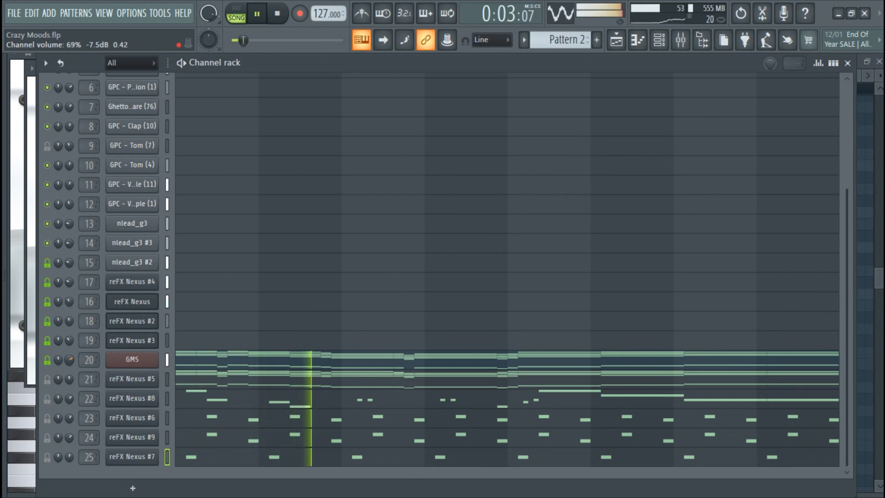
Step: View the GMS chord notes of Pattern 2 in the piano roll and return to the Channel rack
click(183, 355)
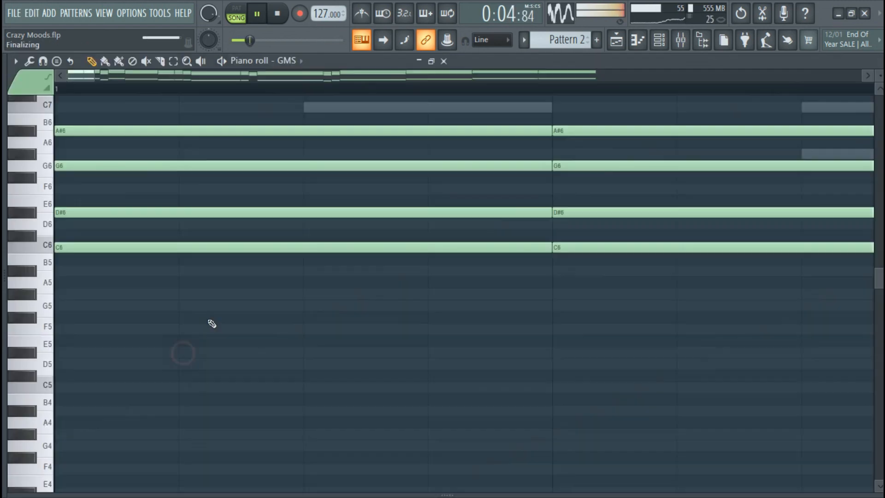
scroll(531, 382, up, 2)
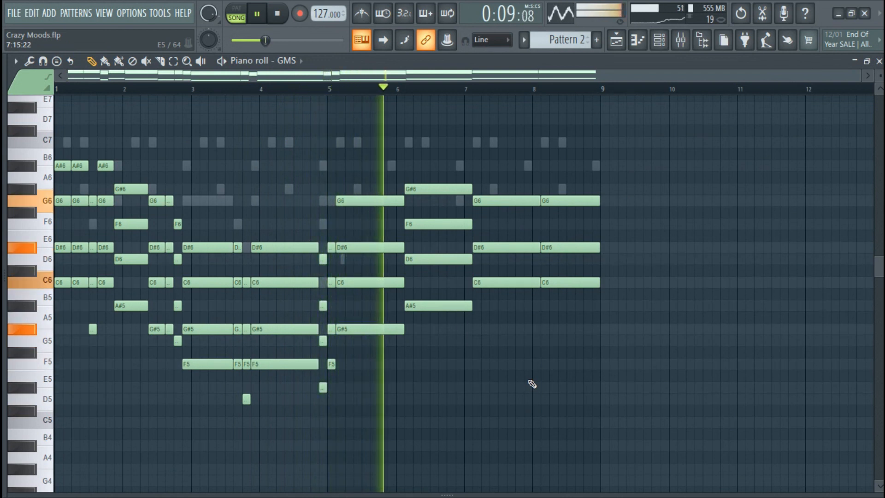
scroll(531, 384, up, 2)
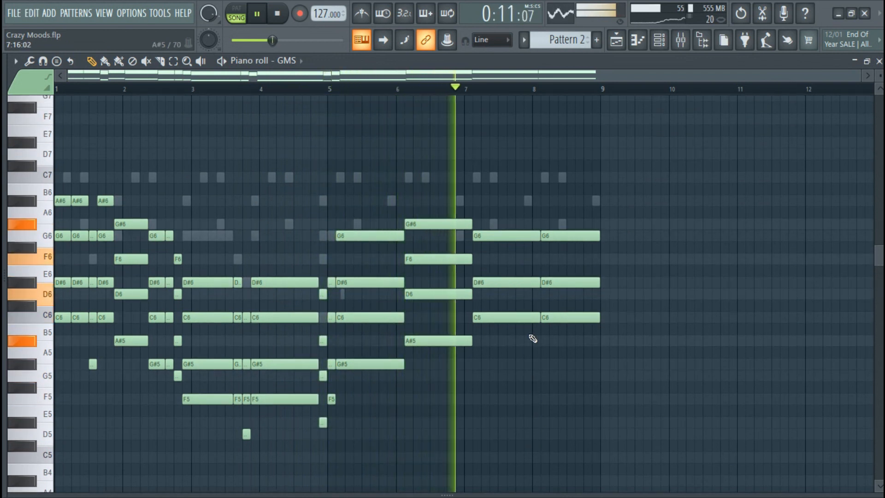
click(660, 42)
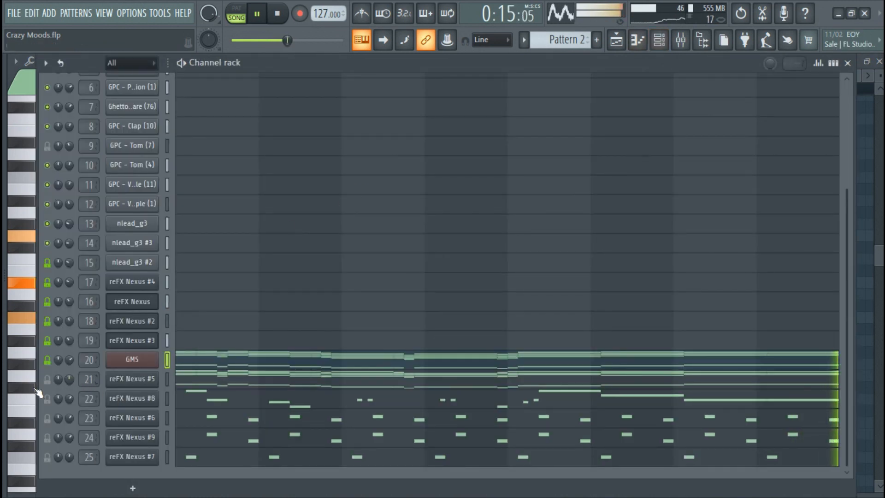
Step: Unmute reFX Nexus #5, #6 and #9, setting the volume of #5 to 37% and of #9 to 62%
click(47, 379)
drag(69, 379, 69, 388)
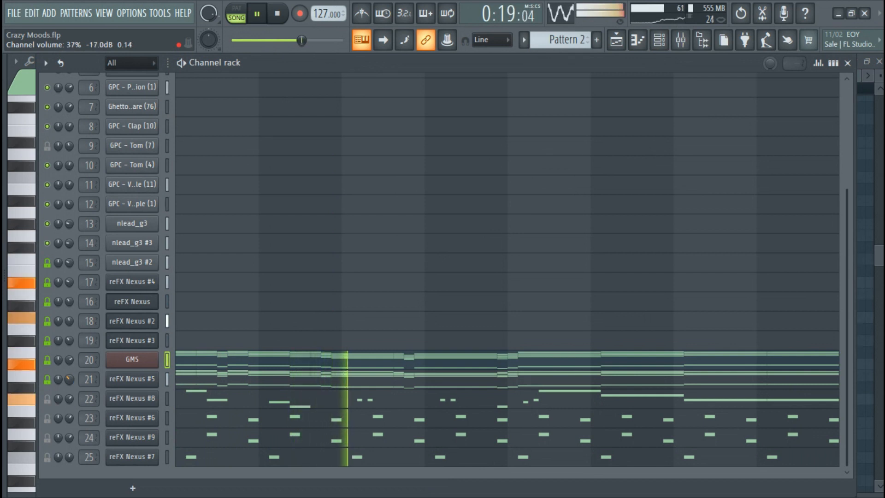
click(47, 422)
click(47, 436)
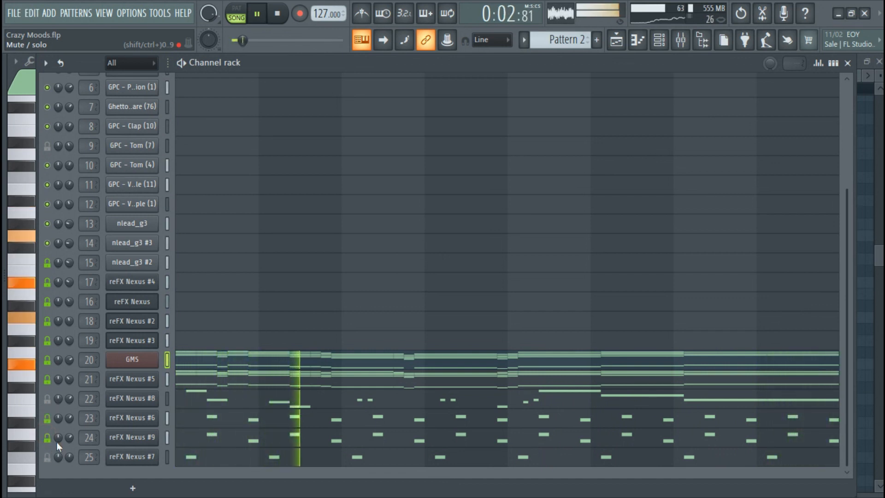
drag(63, 441, 63, 449)
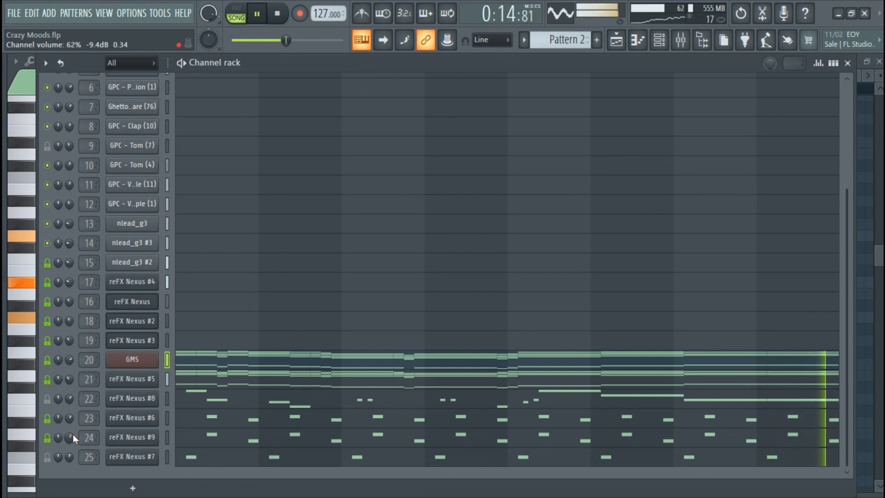
Step: Stop playback and mute the GMS, reFX Nexus #5, reFX Nexus #6 and reFX Nexus #9 channels
key(space)
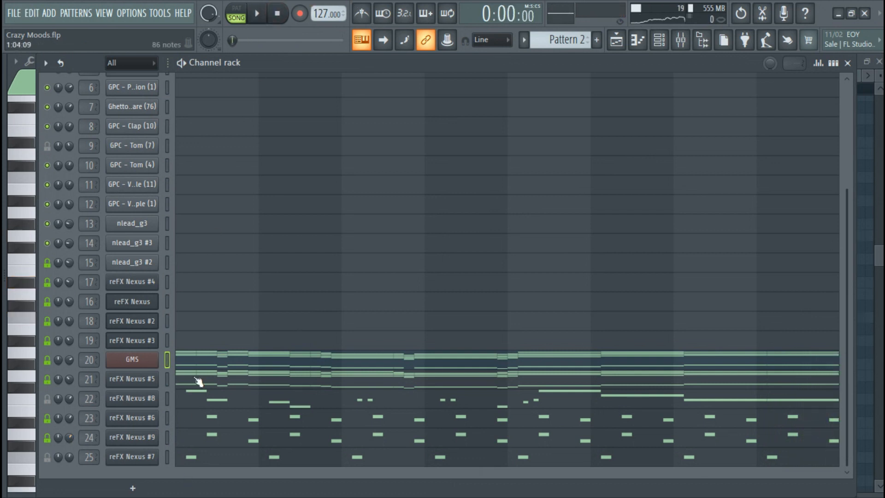
drag(47, 360, 45, 433)
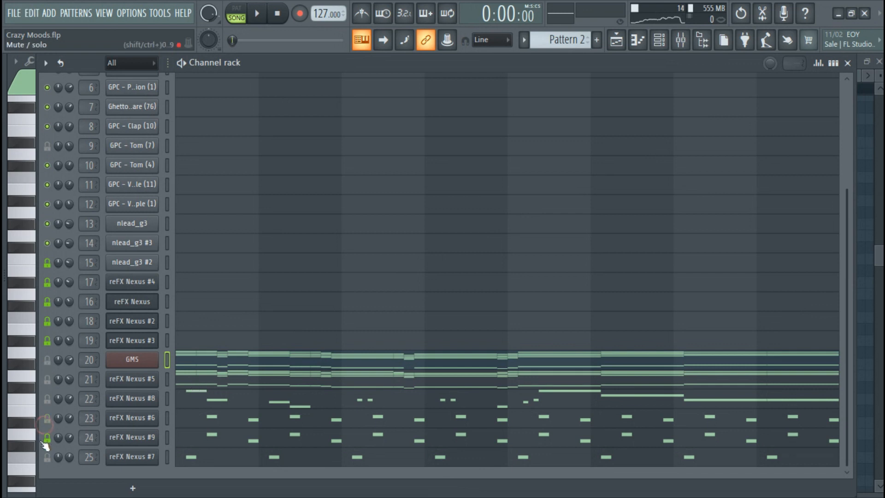
click(47, 438)
click(47, 438)
click(48, 438)
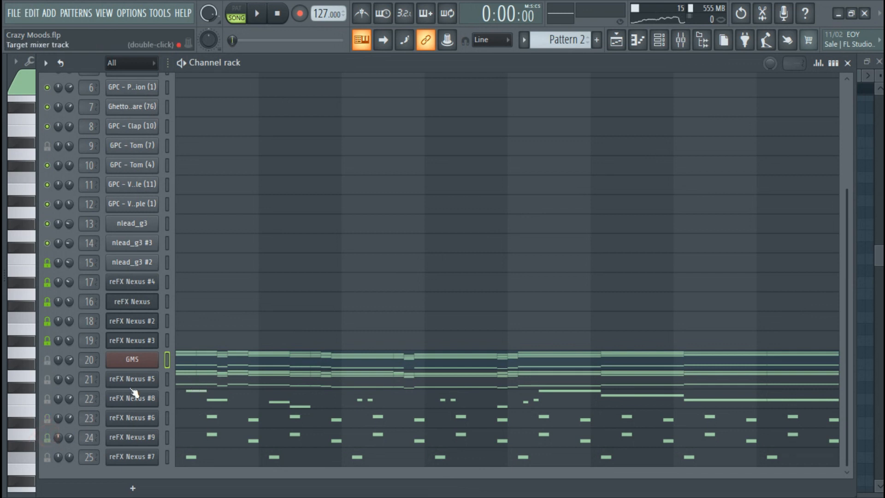
Step: Clone the GMS channel and return to the Channel rack
click(153, 364)
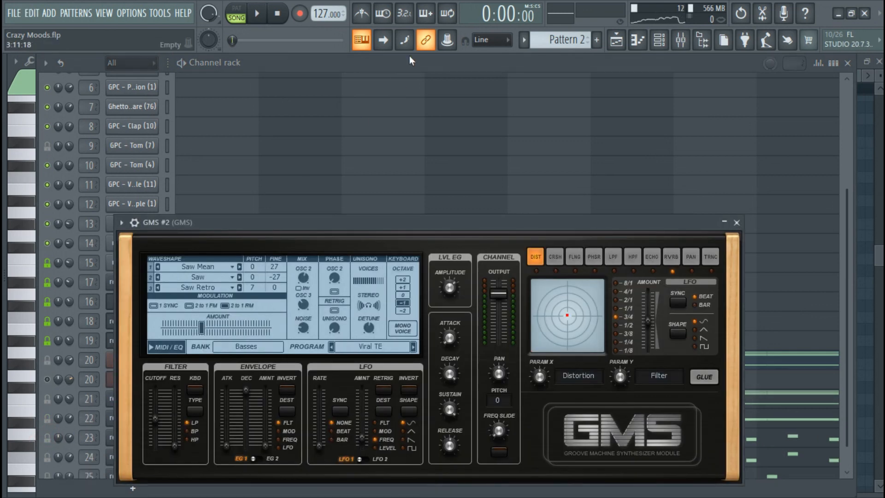
key(F7)
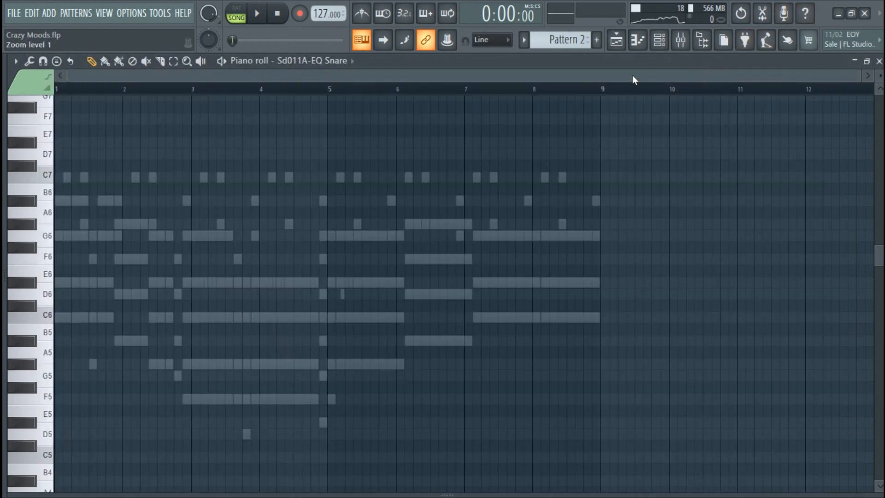
click(661, 41)
Step: Switch to Pattern 3, then select and unmute the GMS #2 channel
click(596, 40)
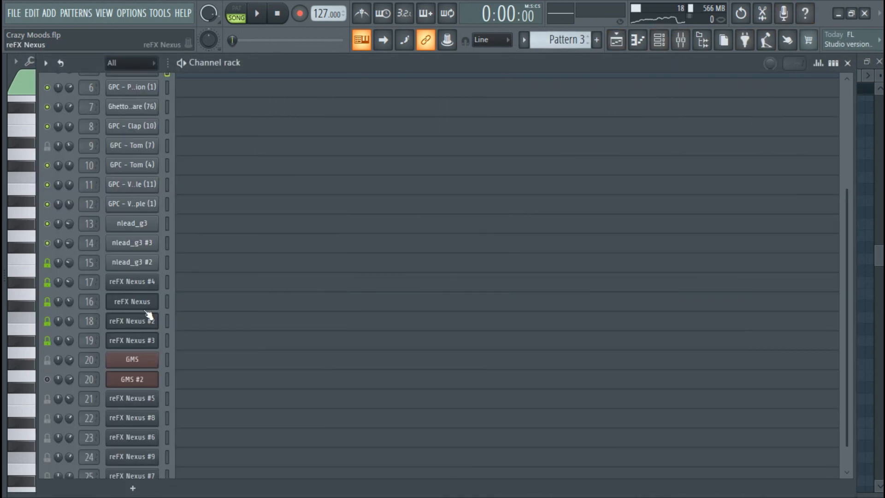
scroll(144, 350, down, 1)
click(166, 360)
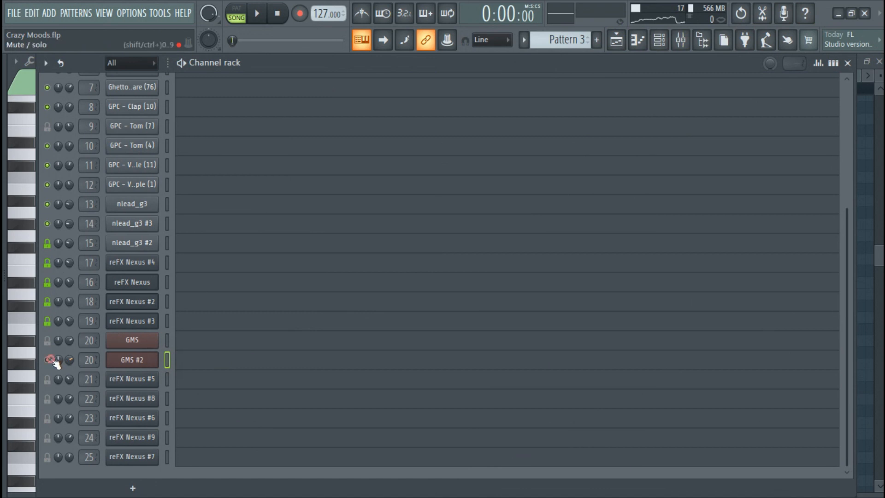
click(659, 40)
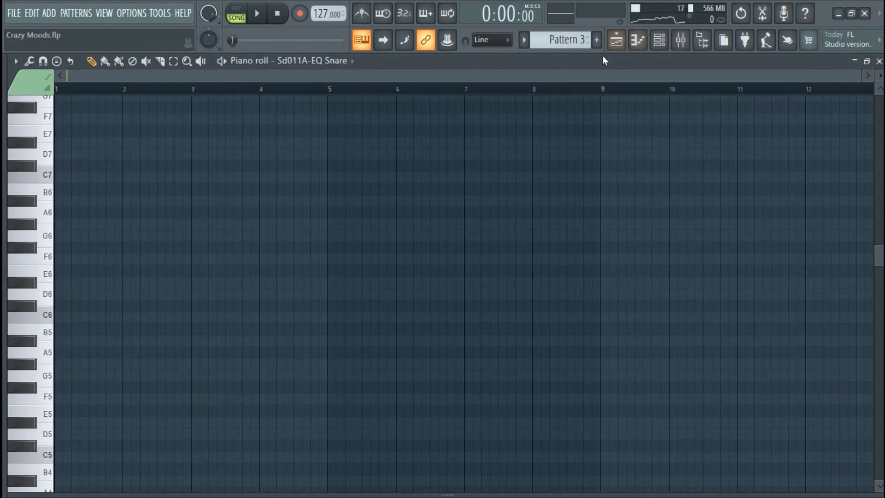
Step: Place two consecutive eight-bar Pattern 3 clips on Track 3 of the playlist, spanning bars 1 to 16
click(616, 40)
click(205, 181)
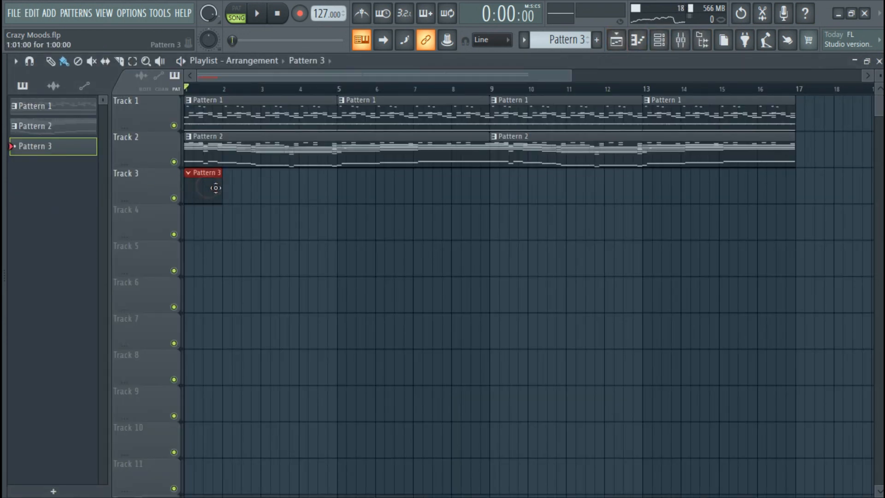
click(220, 185)
drag(882, 287, 457, 262)
scroll(454, 259, down, 2)
click(362, 192)
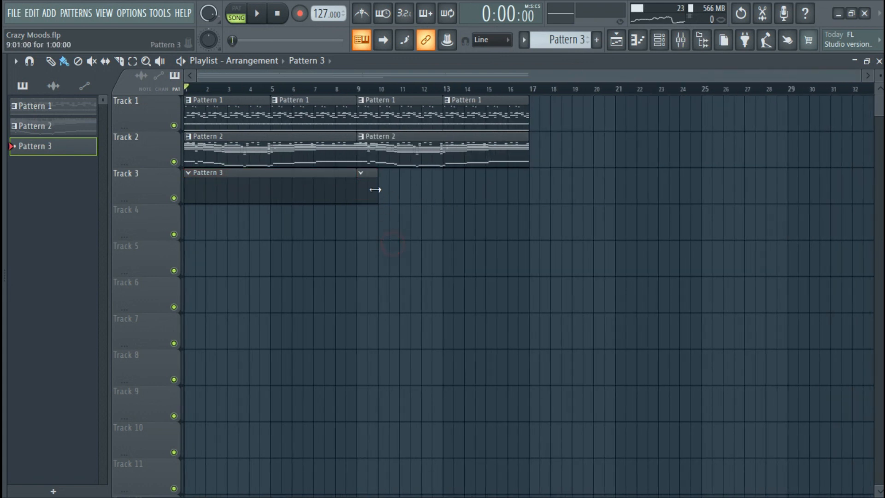
right_click(372, 189)
click(325, 184)
click(374, 189)
Step: Look through the channels of Pattern 3 in the Channel rack and return to the playlist
key(F6)
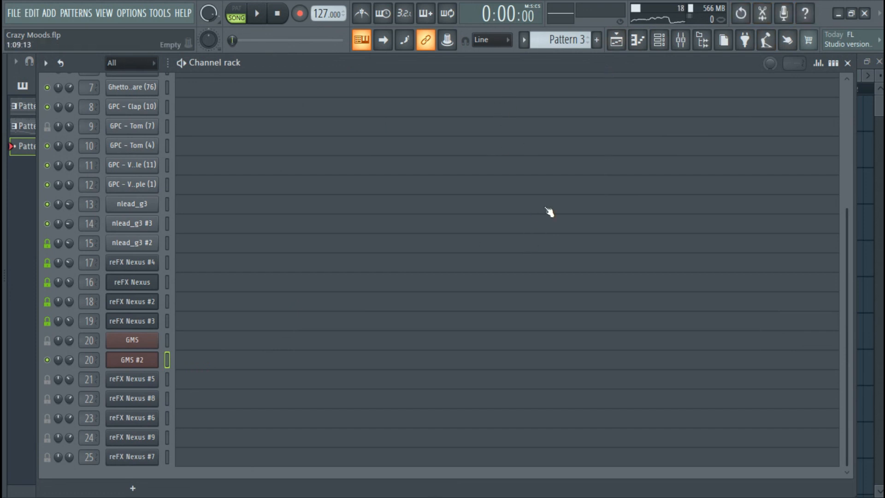
scroll(288, 192, up, 1)
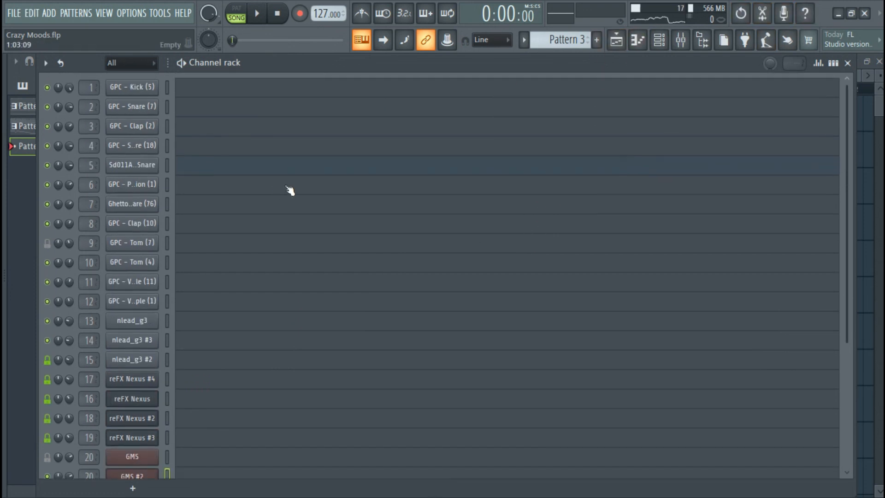
scroll(471, 181, down, 1)
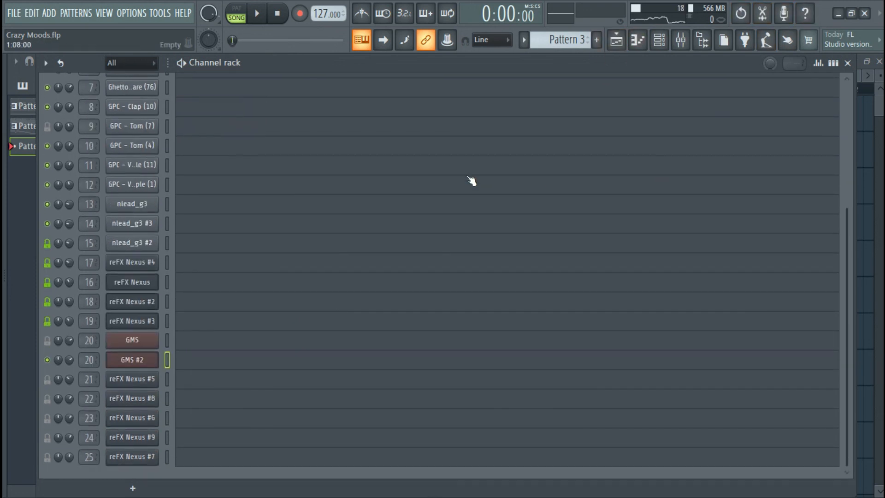
click(658, 45)
Step: Start song playback and move both Pattern 2 clips from Track 2 to Track 11
key(space)
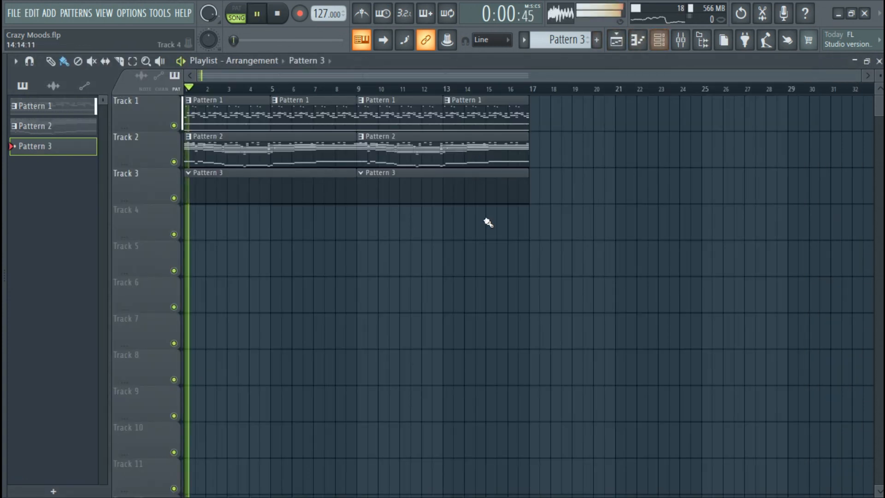
drag(640, 167, 217, 476)
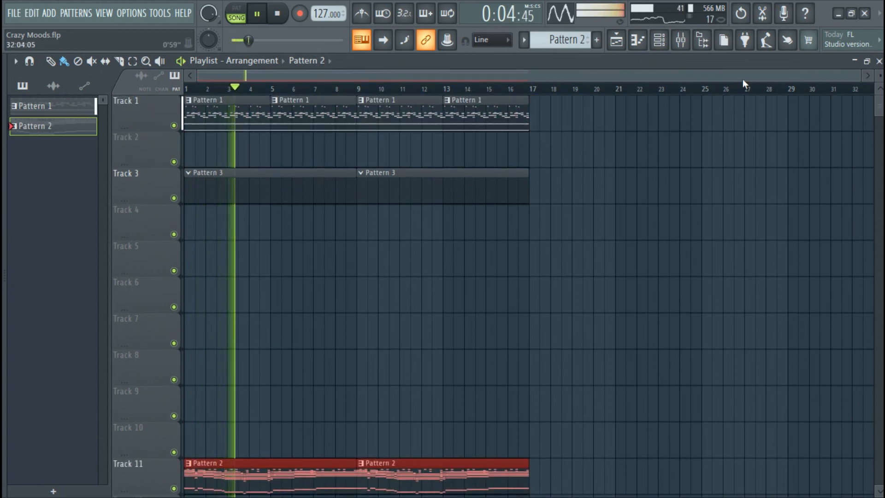
Step: Select Pattern 3 again and open the empty GMS #2 piano roll, showing bars 1 to 5 around C4
click(658, 44)
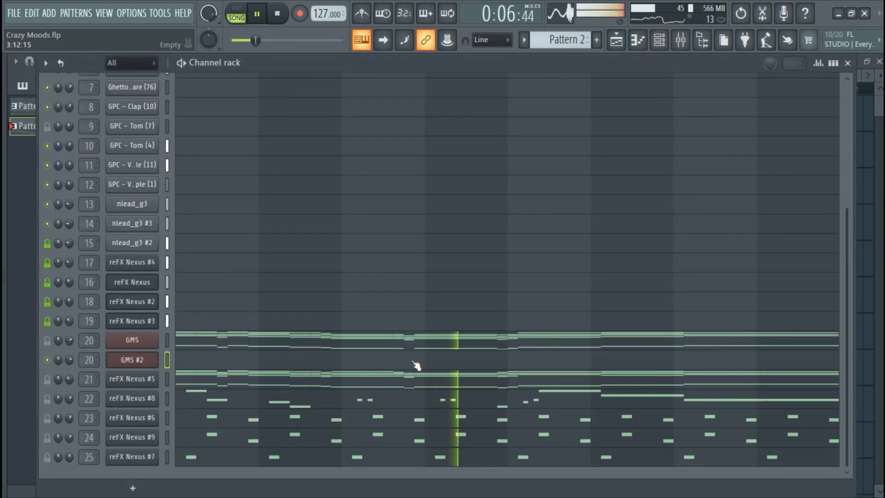
key(KP_Add)
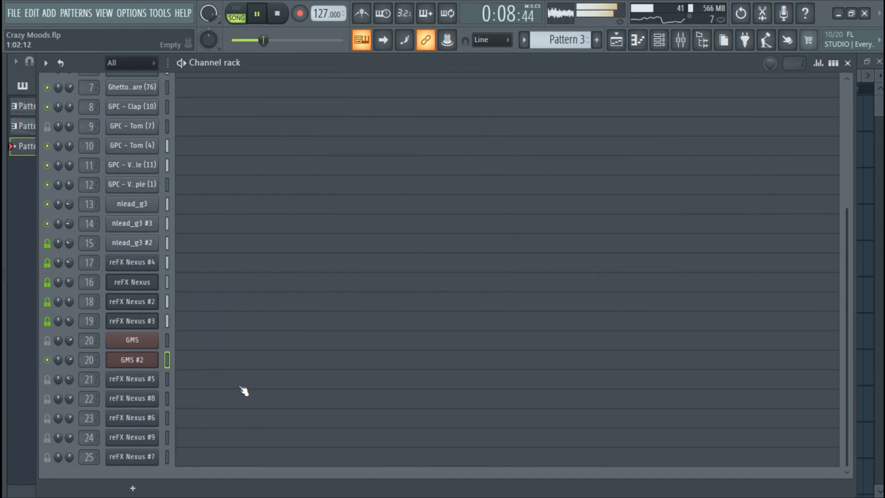
click(257, 363)
ctrl+scroll(217, 355, up, 3)
scroll(218, 356, down, 3)
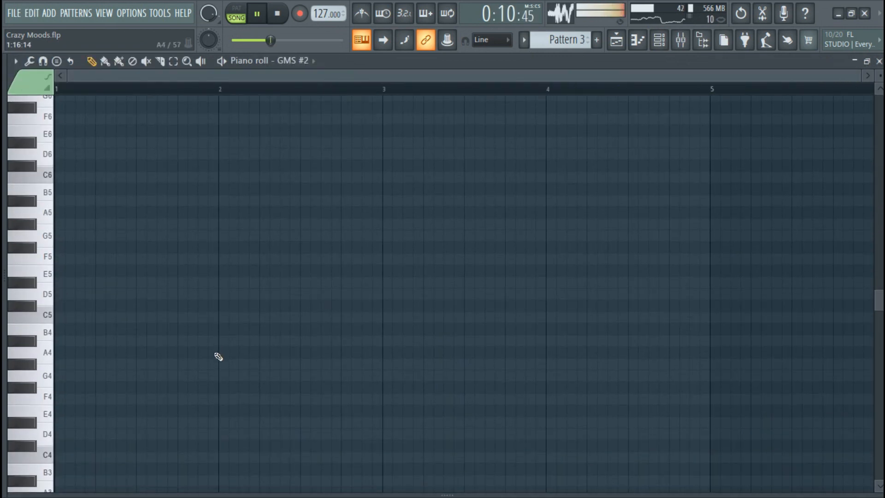
scroll(219, 357, down, 1)
ctrl+scroll(219, 357, up, 1)
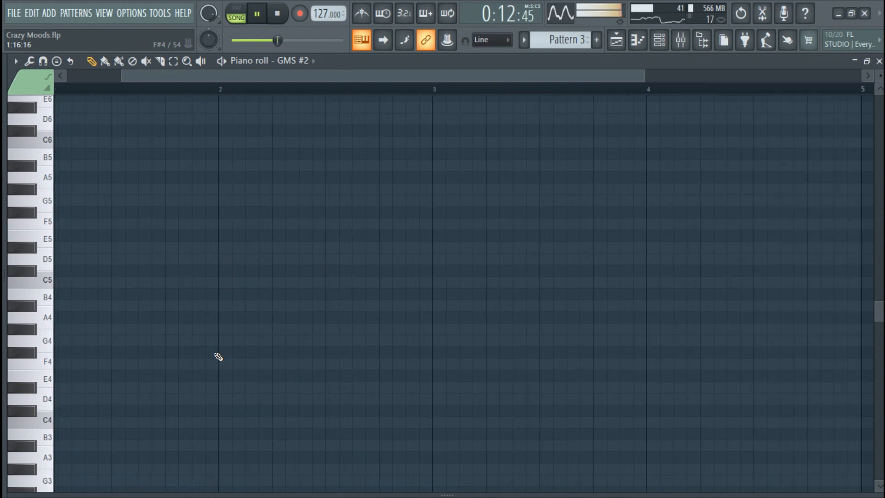
ctrl+scroll(219, 357, down, 1)
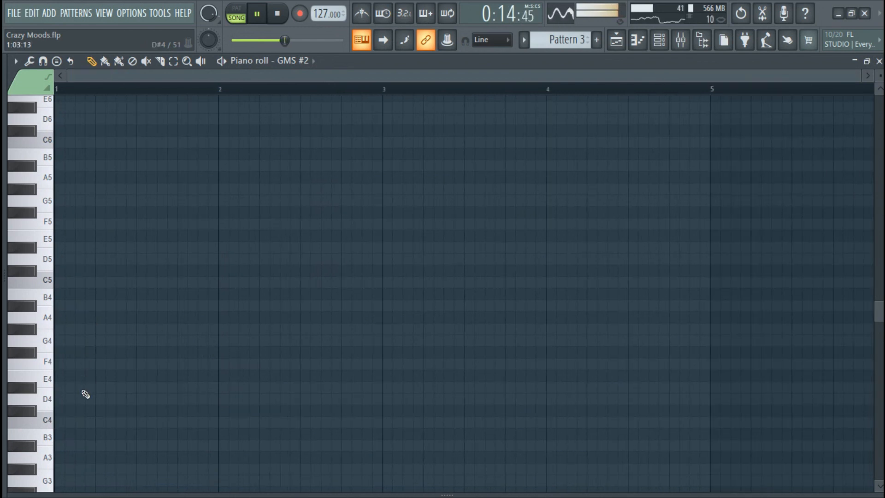
scroll(85, 394, down, 2)
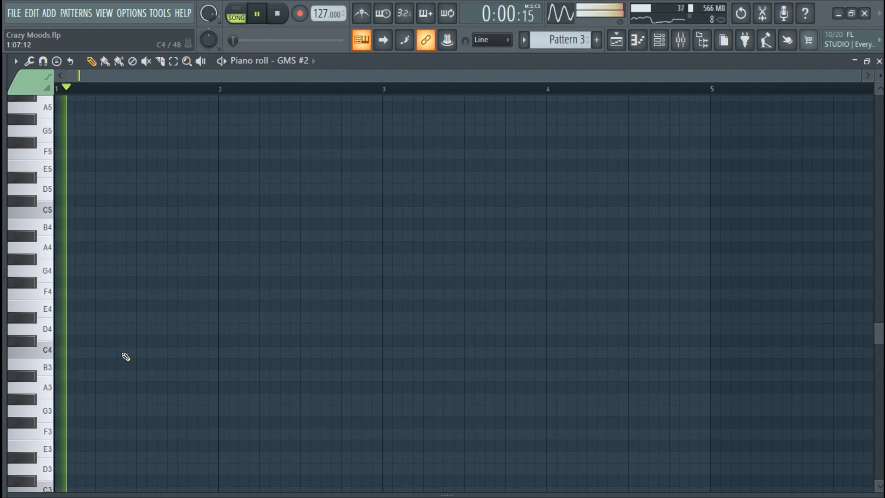
Step: Stop playback, draw a two-step C4 note at step 7 of bar 1 for GMS #2, and audition D#4 and G4
key(space)
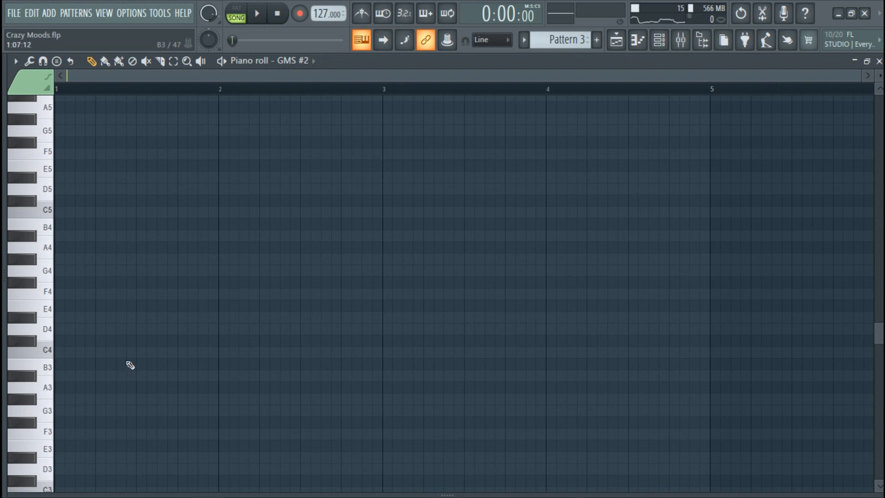
click(123, 353)
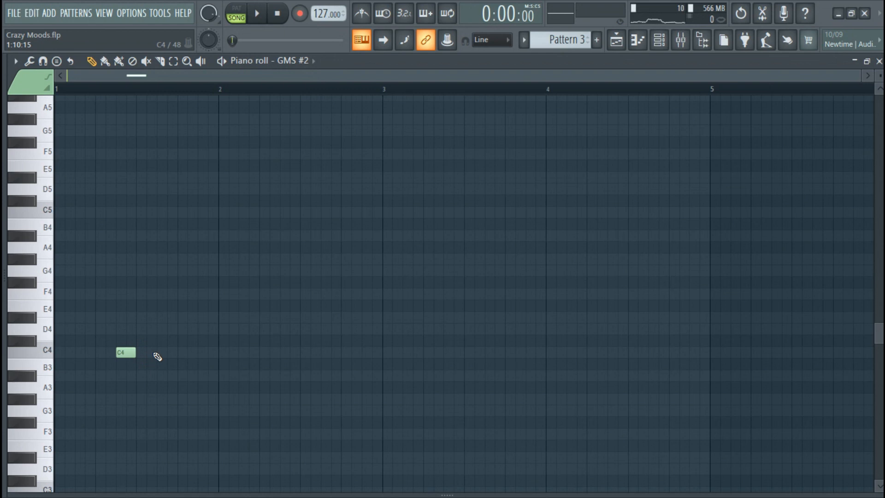
key(e)
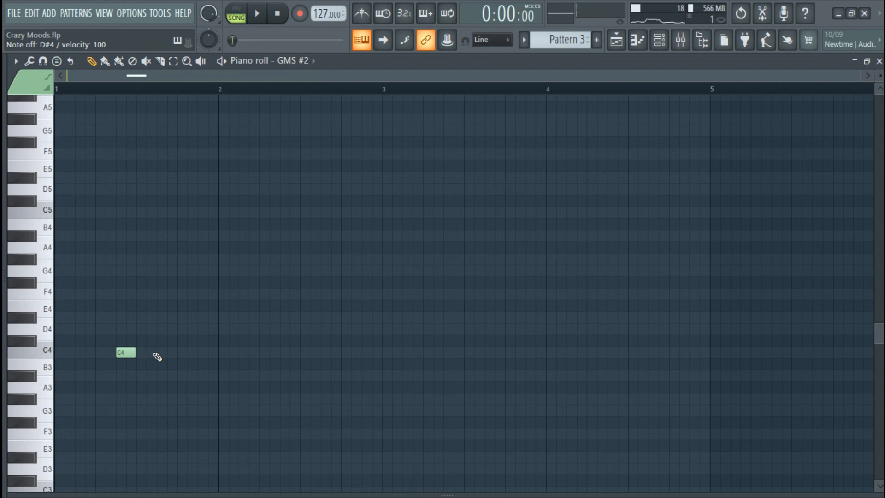
key(t)
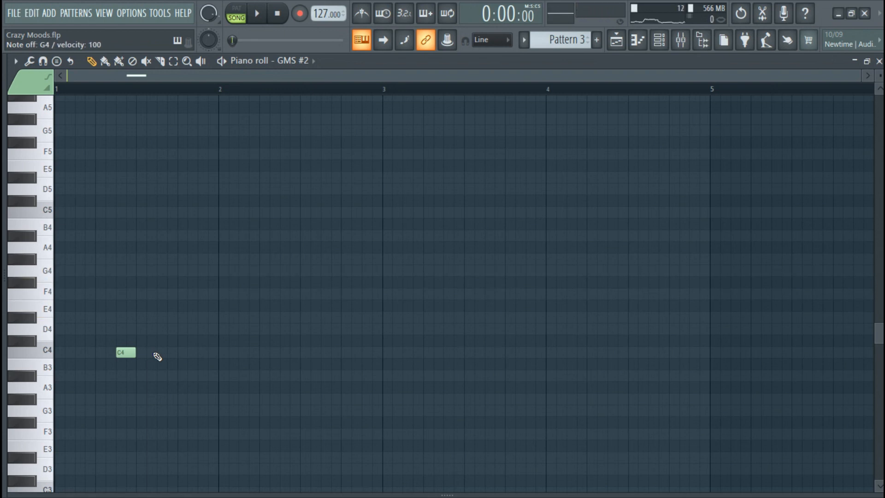
Step: Audition more notes and view the recording filter and quantize options without changing them
key(r)
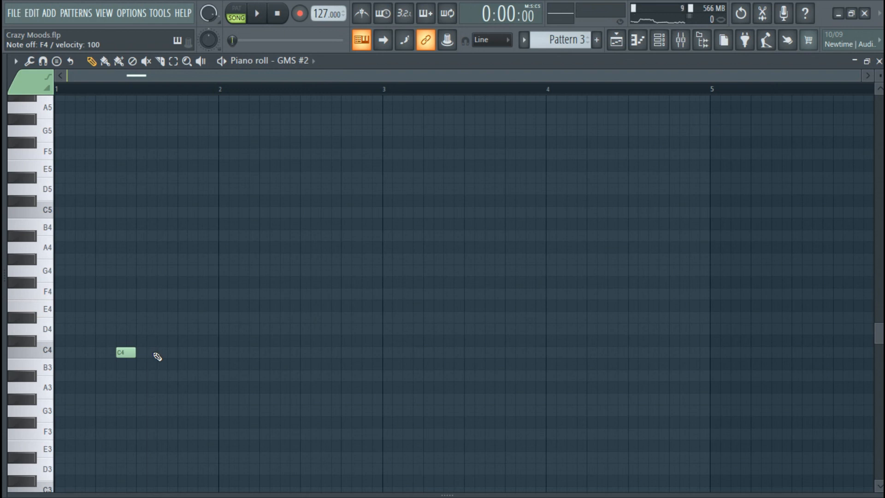
right_click(287, 15)
click(299, 13)
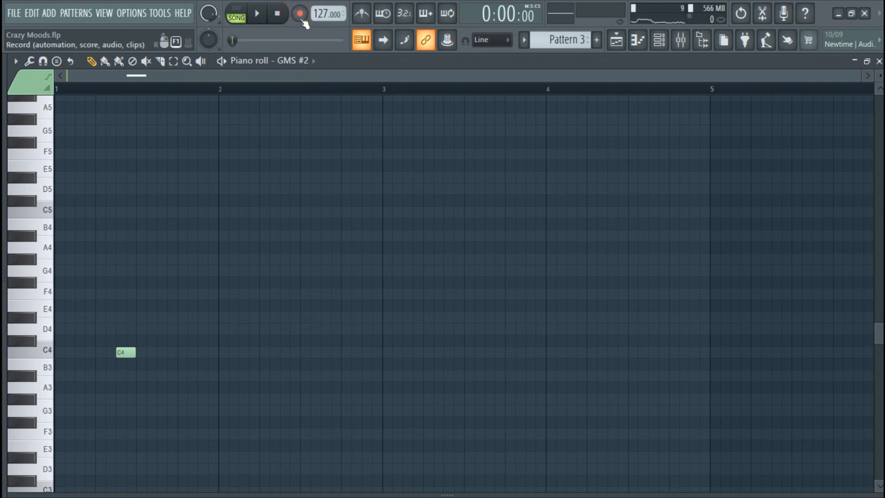
right_click(300, 13)
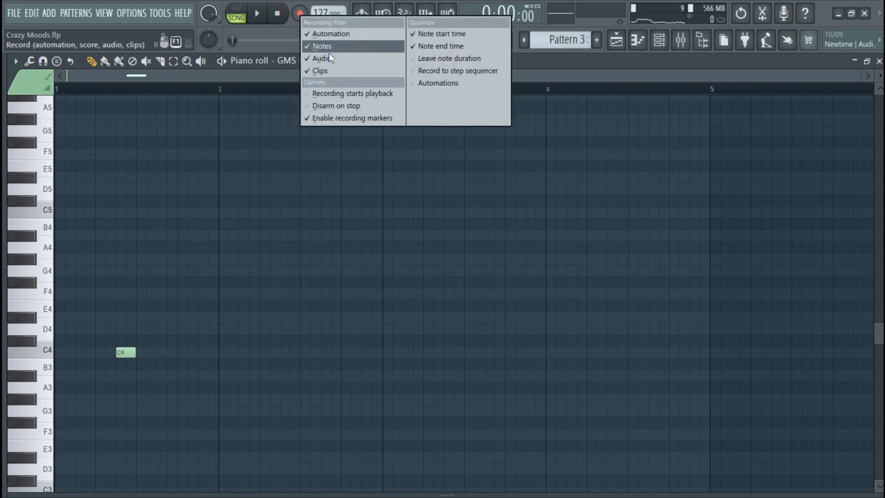
click(287, 39)
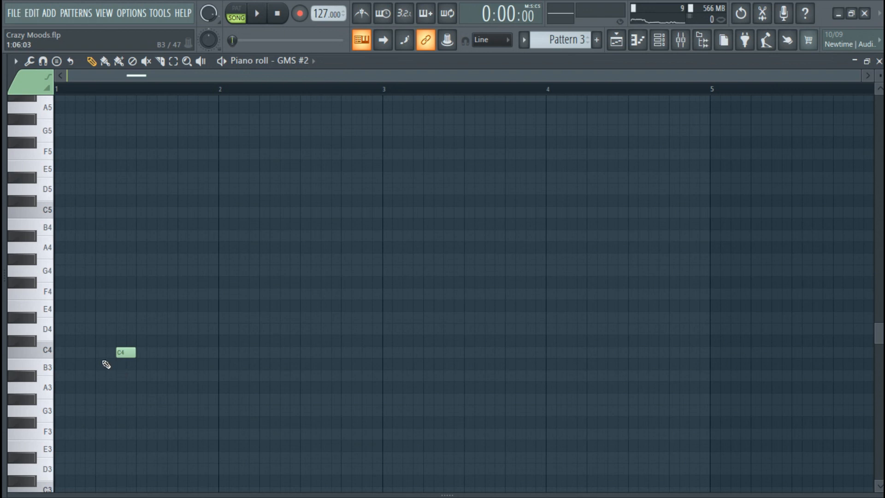
Step: Try a second C4 note shortly after the first one in bar 1, shift it earlier, and delete it
click(80, 352)
scroll(251, 311, down, 1)
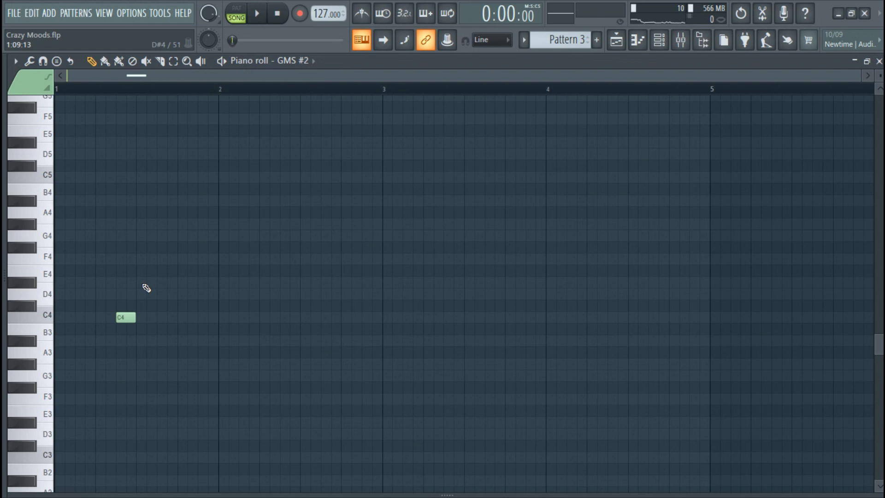
click(156, 318)
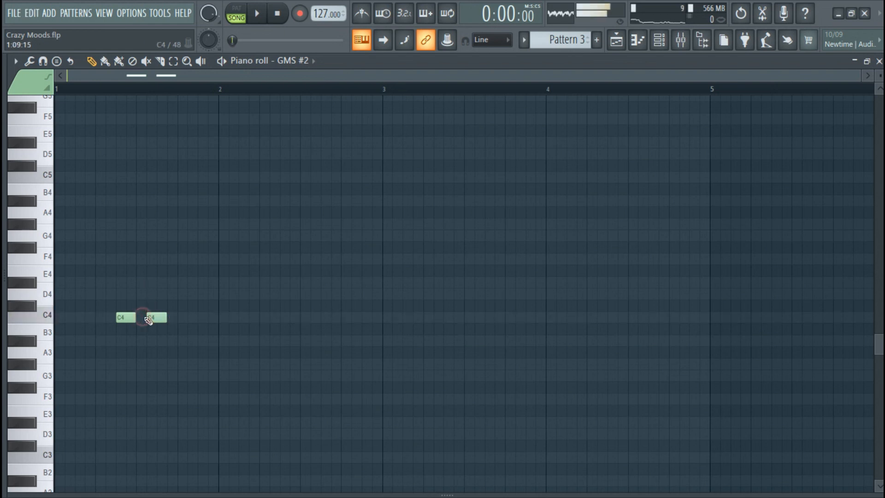
drag(156, 317, 146, 319)
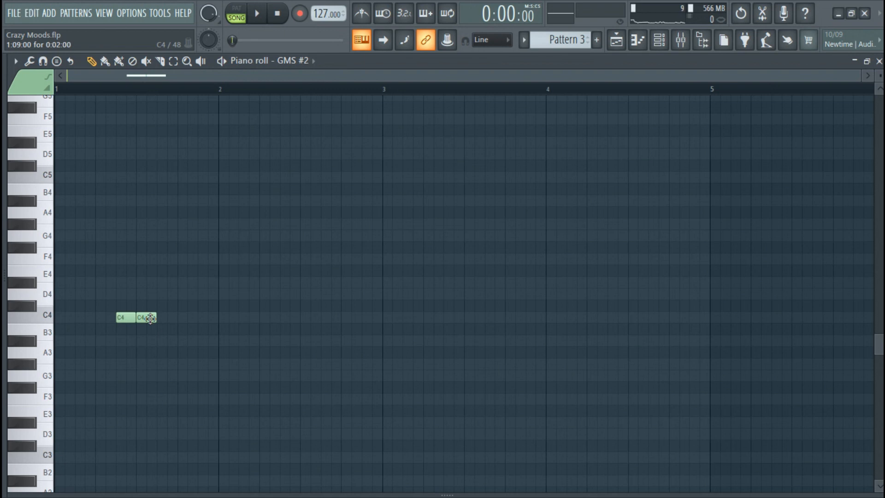
right_click(151, 319)
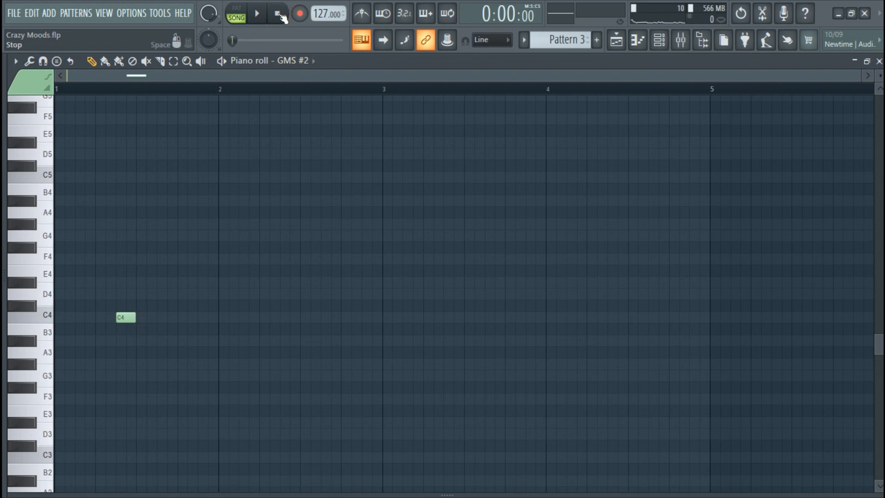
Step: Start song playback, delete the C4 note at step 7, and listen to the song with the GMS #2 piano roll empty
click(256, 13)
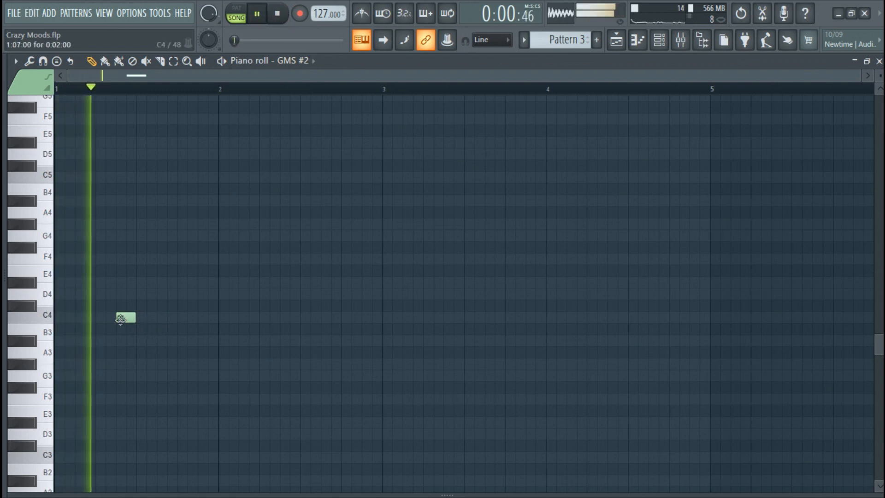
right_click(125, 317)
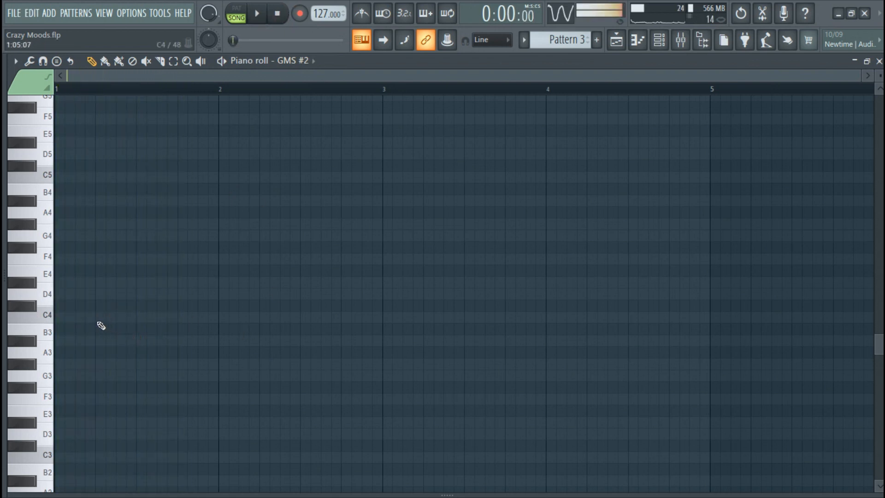
click(79, 318)
right_click(89, 318)
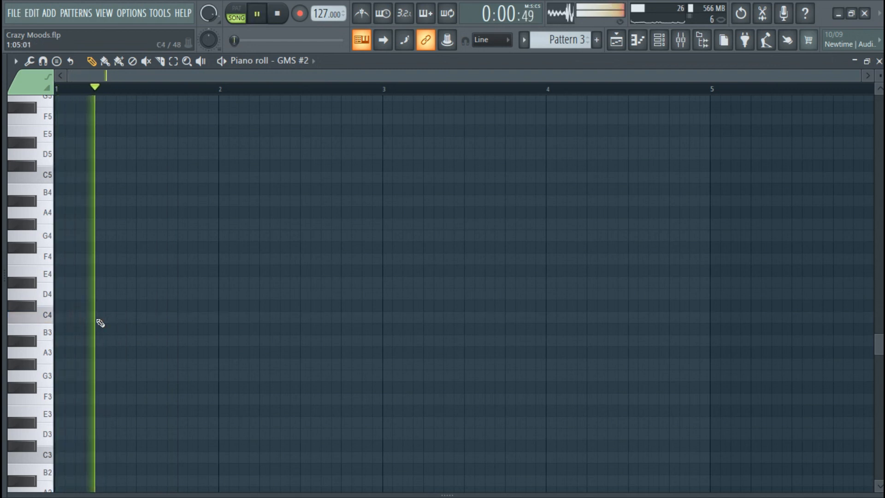
key(space)
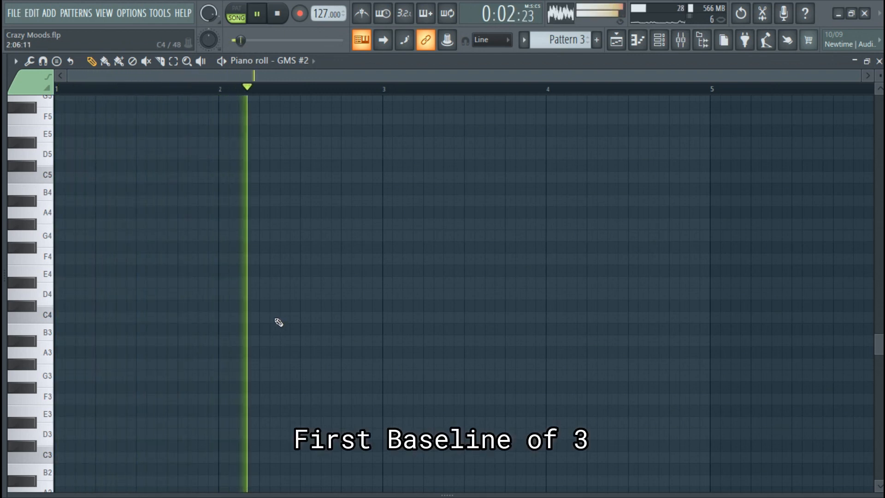
scroll(275, 322, down, 1)
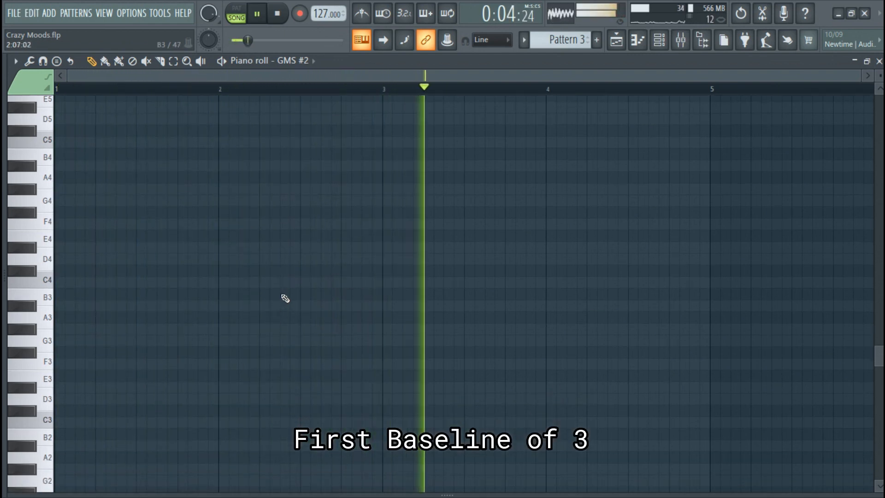
scroll(285, 298, up, 1)
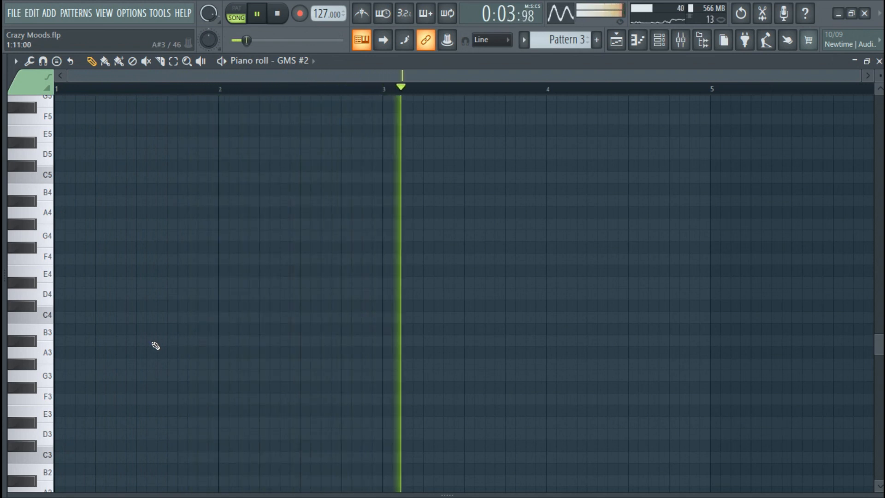
Step: Draw two-step notes in bar 1: C4 at steps 7 and 10, A#3 at 13, C4 at 15; add A#3 at step 3 of bar 2
click(119, 318)
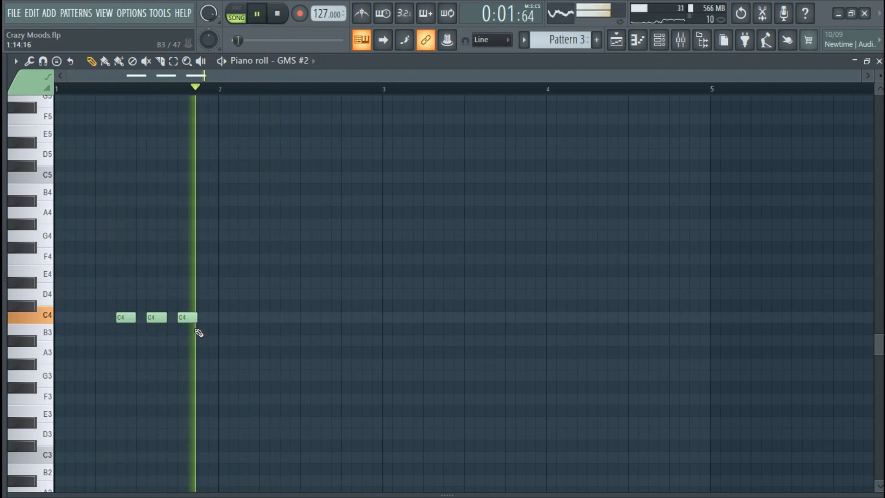
drag(187, 317, 188, 340)
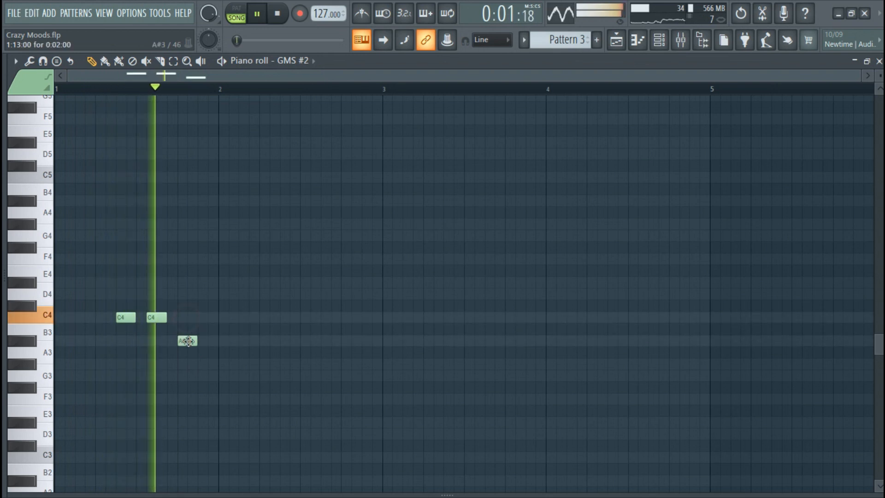
click(209, 317)
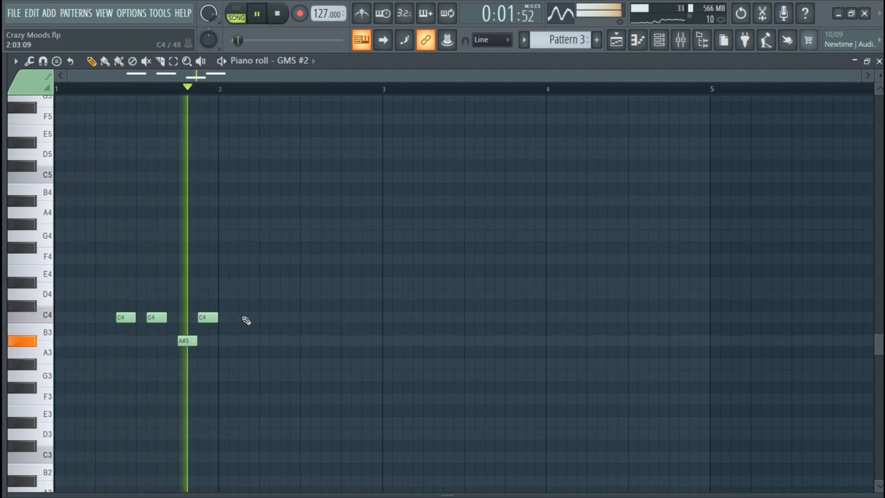
click(247, 342)
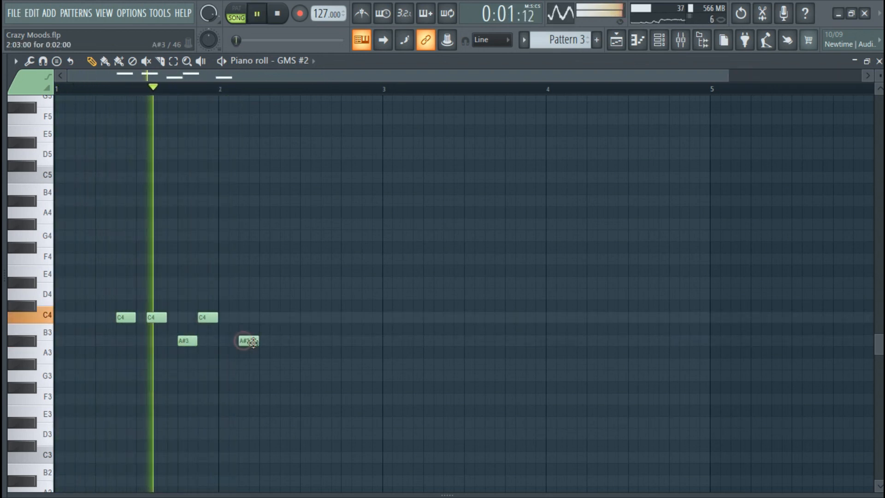
Step: Restart playback, set the GMS #2 channel volume to about 82% in the Channel rack, and reopen its piano roll
scroll(286, 349, down, 1)
key(space)
key(space)
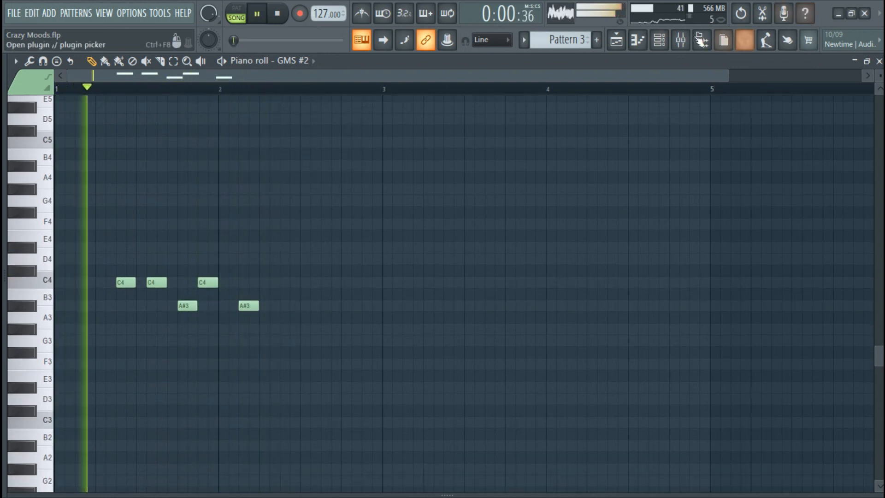
key(F6)
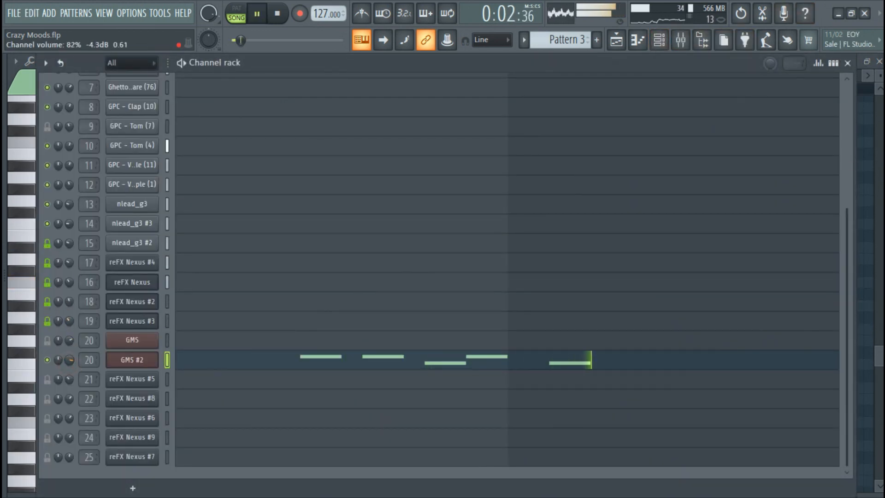
click(240, 355)
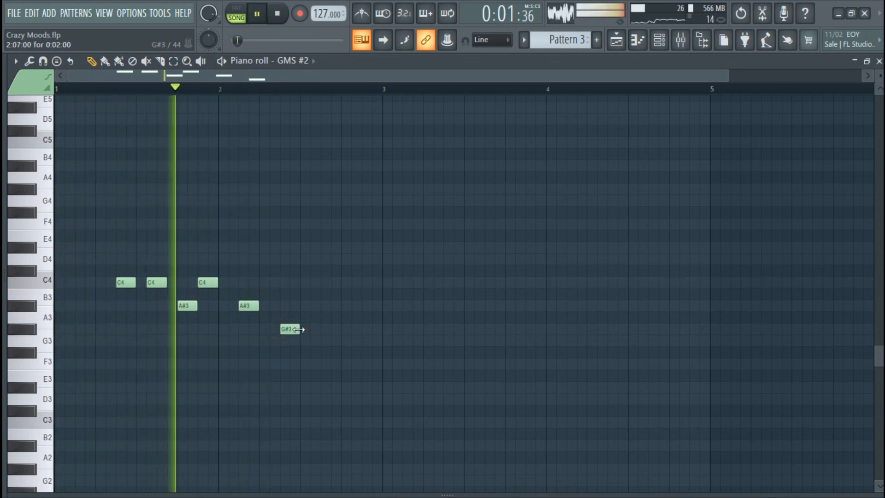
Step: Place two-step G#3 notes at steps 7, 10 and 13 and a G3 at step 15 of bar 2, and replay the part
click(316, 328)
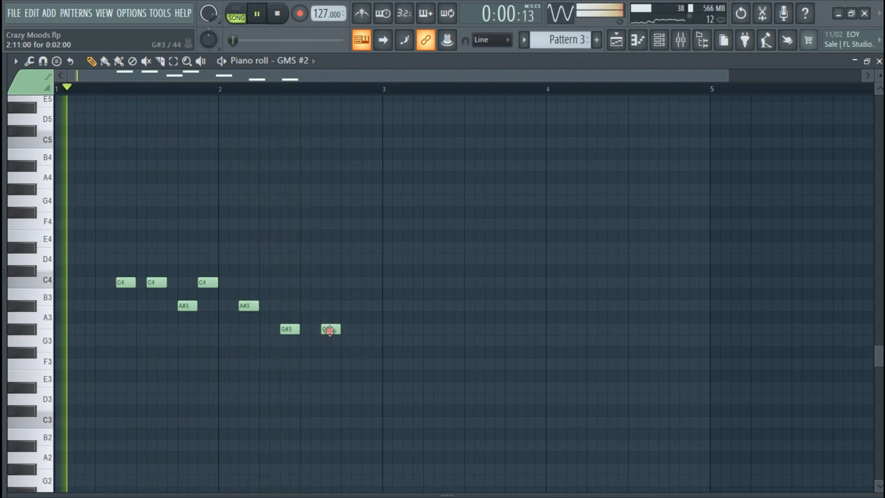
drag(330, 330, 320, 329)
click(349, 331)
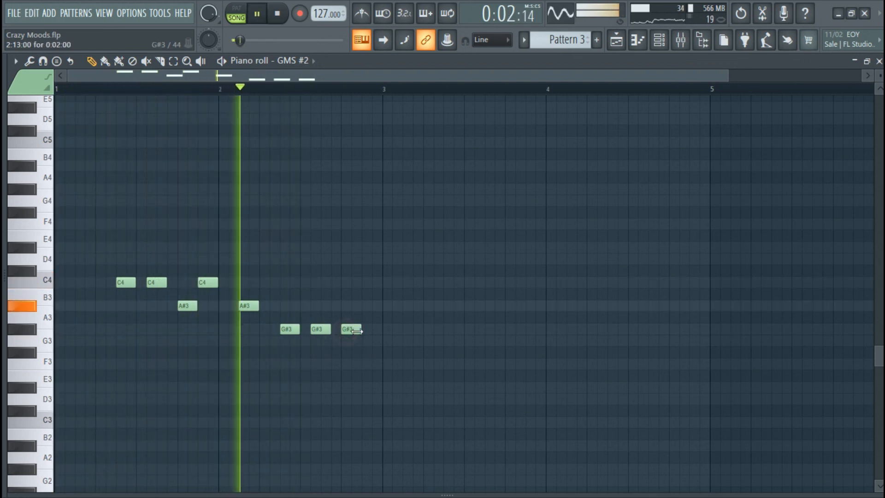
click(367, 307)
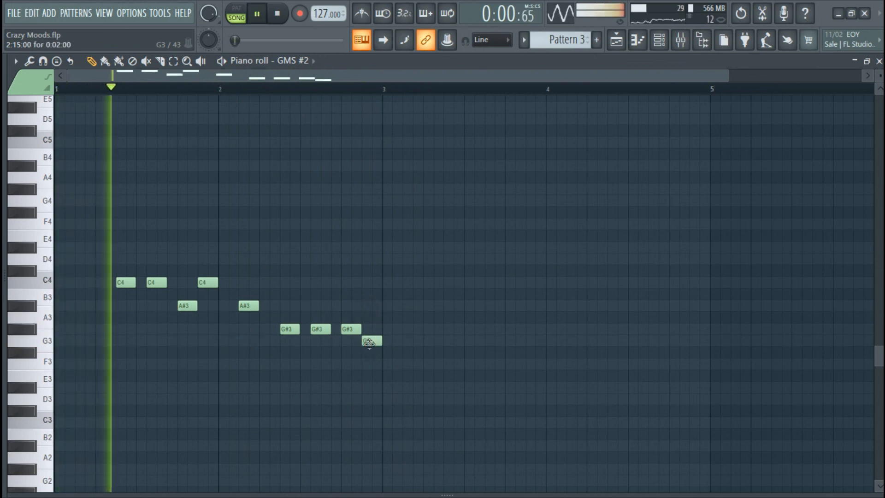
drag(369, 341, 387, 345)
key(space)
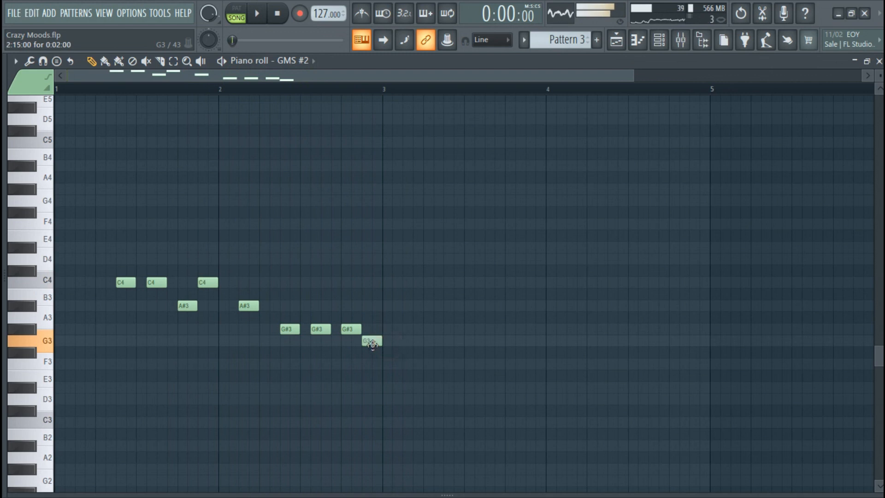
key(space)
key(space)
key(space)
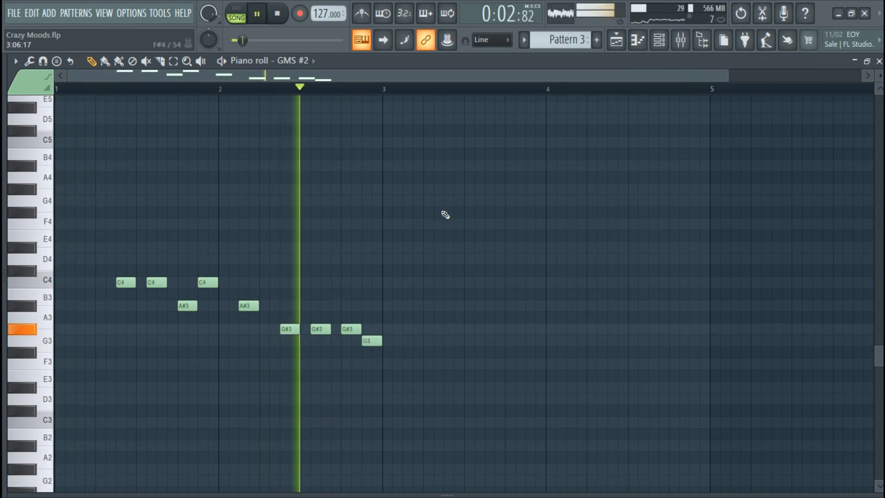
Step: Restart playback and add two-step notes in bar 3: G#3 at step 3 and A#3 at step 7
scroll(444, 215, down, 1)
key(space)
key(space)
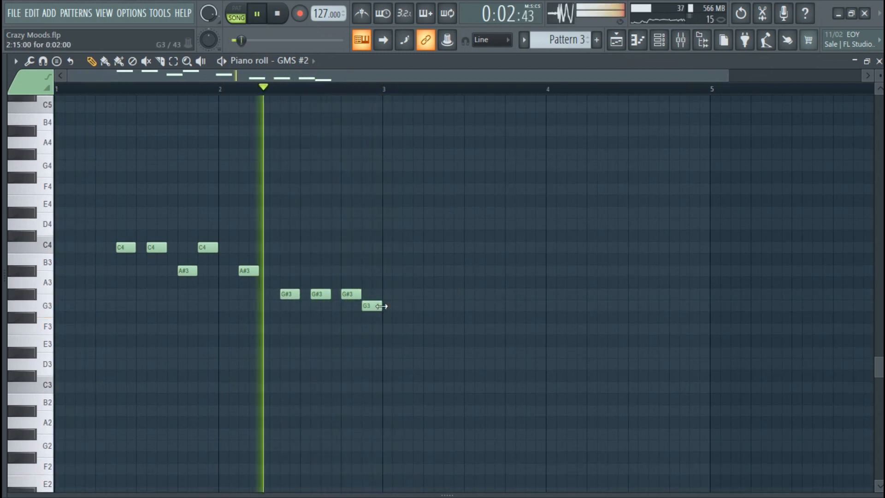
click(409, 294)
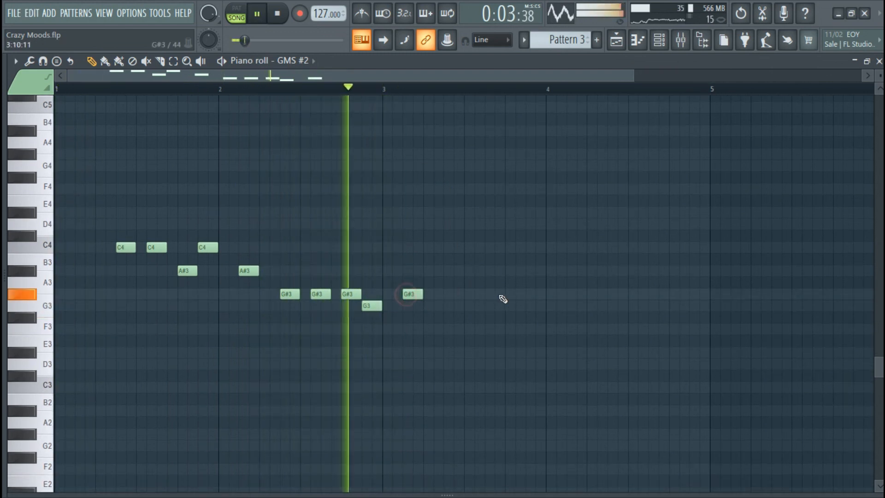
click(450, 271)
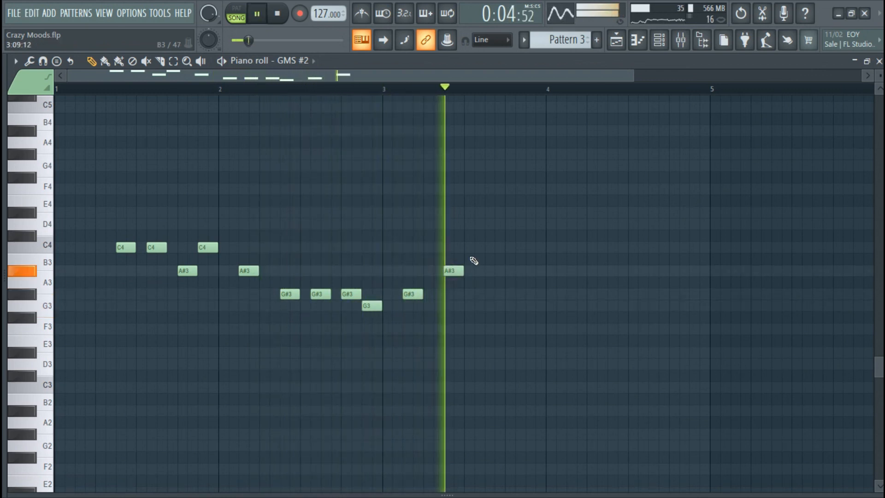
Step: Try C4 notes at steps 10 and 13 and an A#3 at step 15 of bar 3, and delete all three
click(468, 247)
click(478, 248)
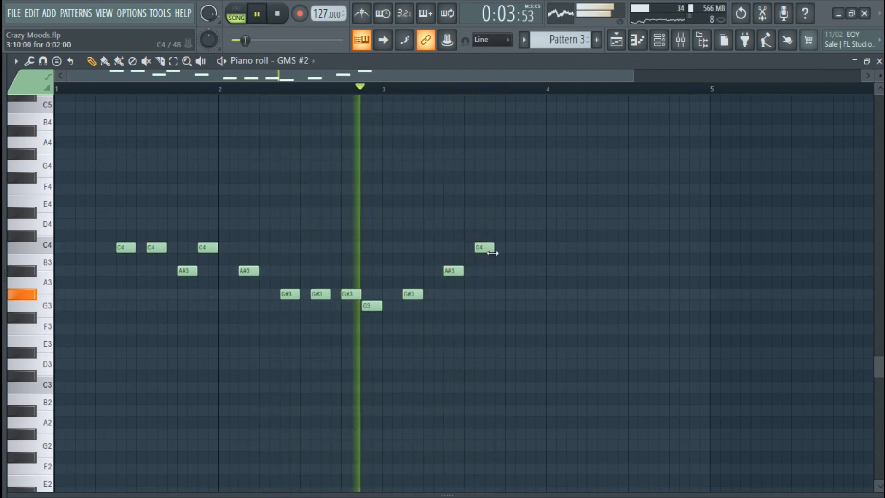
click(509, 251)
click(529, 272)
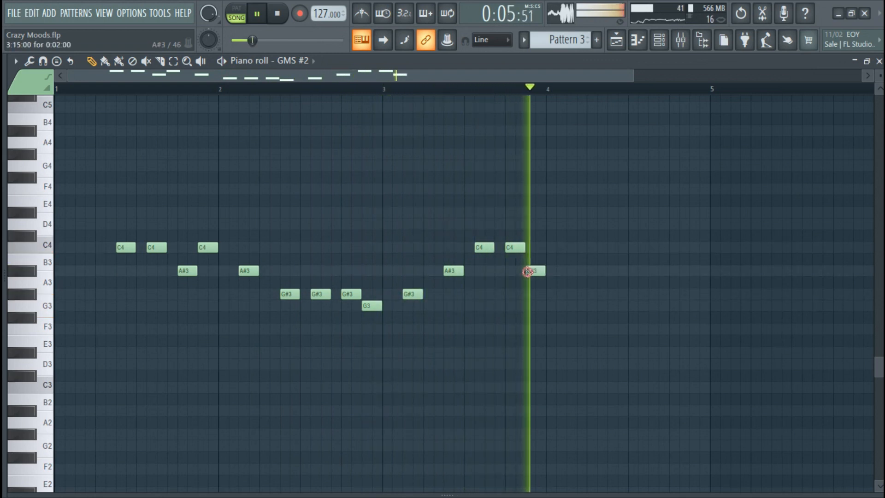
right_click(531, 273)
right_click(514, 251)
right_click(489, 251)
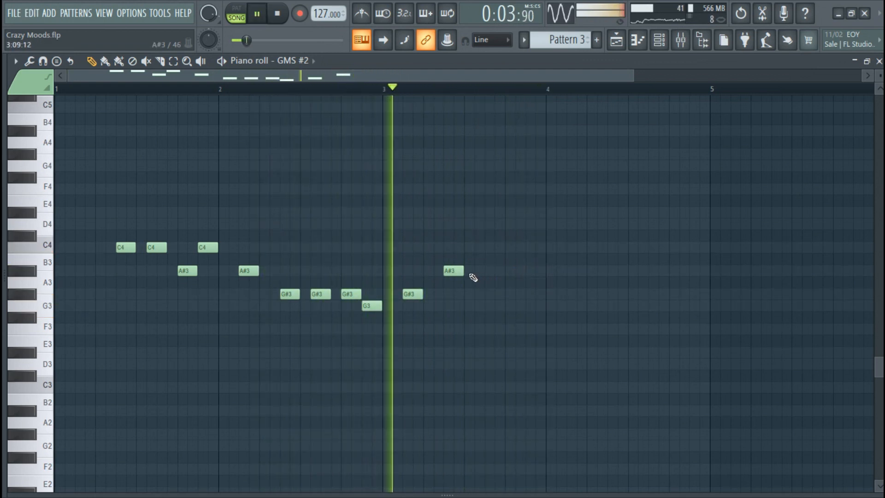
Step: Place A#3 at step 10, G#3 at step 13 and an eight-step F3 from step 15 of bar 3; add a two-step F3 at step 7 of bar 4
click(500, 270)
drag(501, 271, 484, 272)
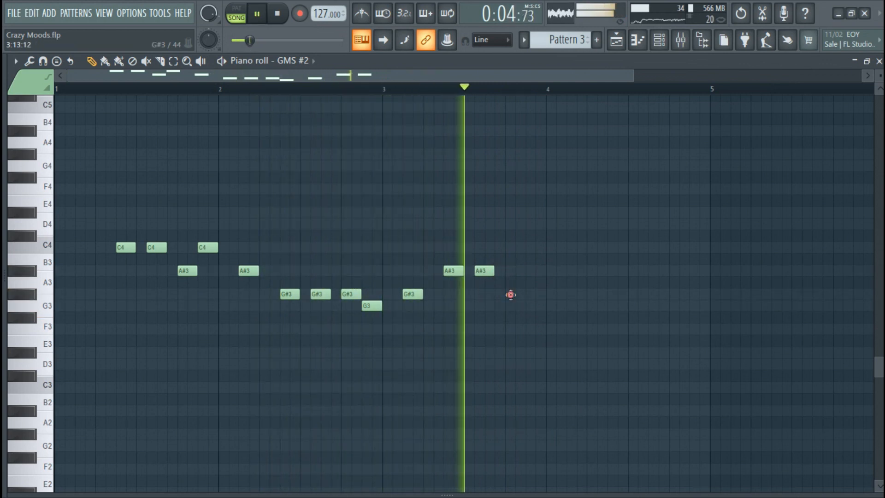
click(510, 295)
drag(537, 308, 607, 330)
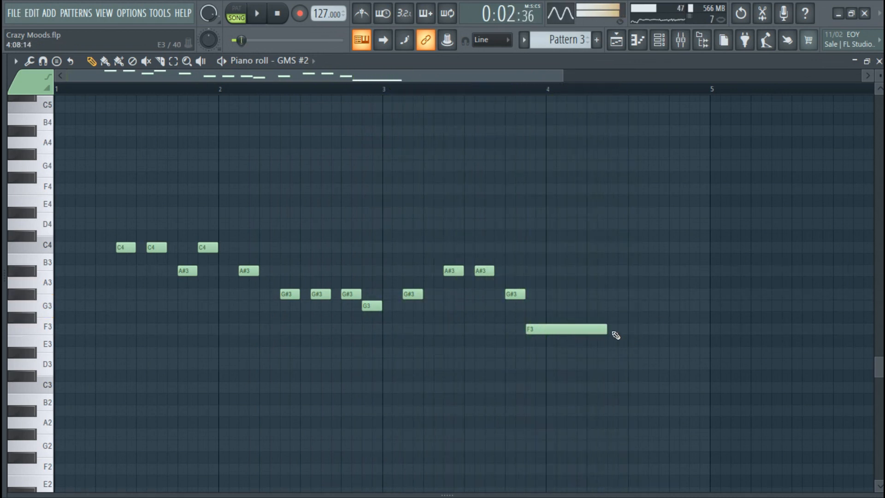
click(618, 330)
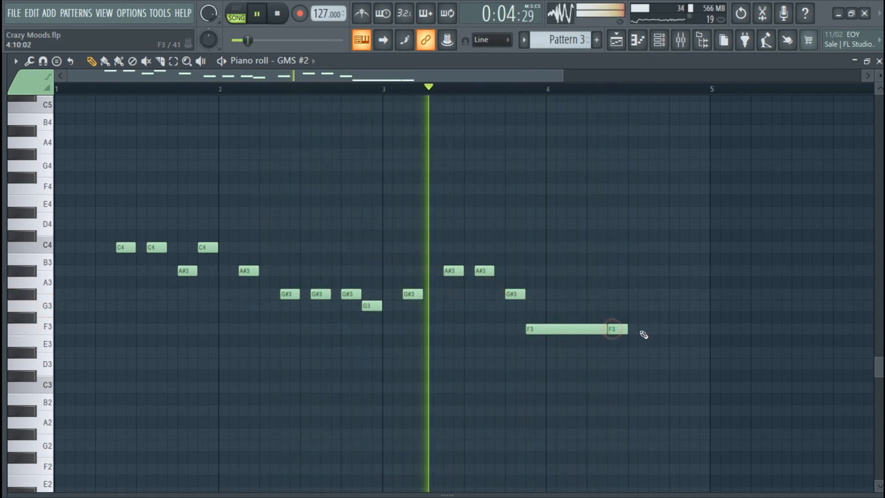
Step: Add two-step notes in bar 4: F3 at step 9, G3 at steps 11 and 13, and G#3 at step 15
click(641, 330)
click(662, 306)
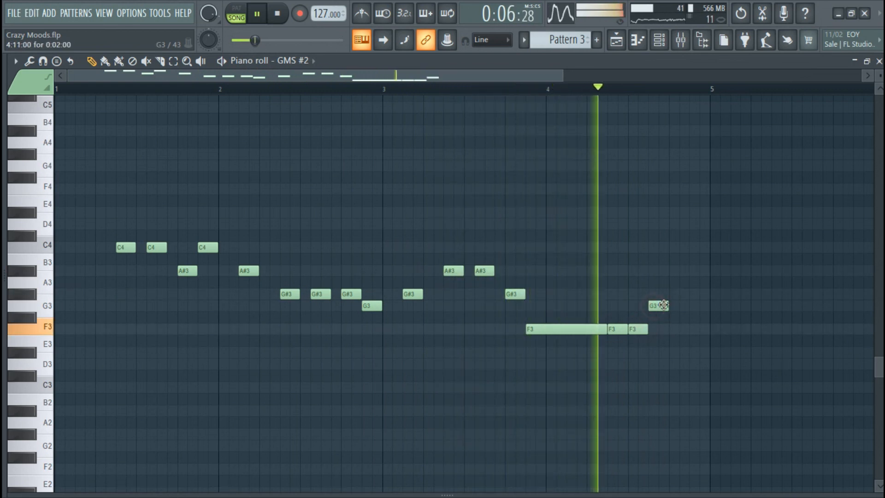
double_click(664, 305)
key(space)
drag(667, 308, 675, 309)
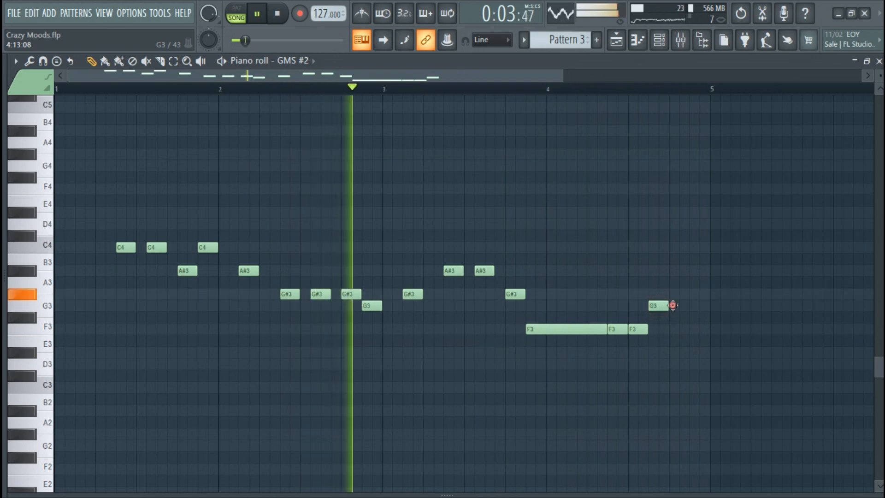
click(673, 306)
click(698, 295)
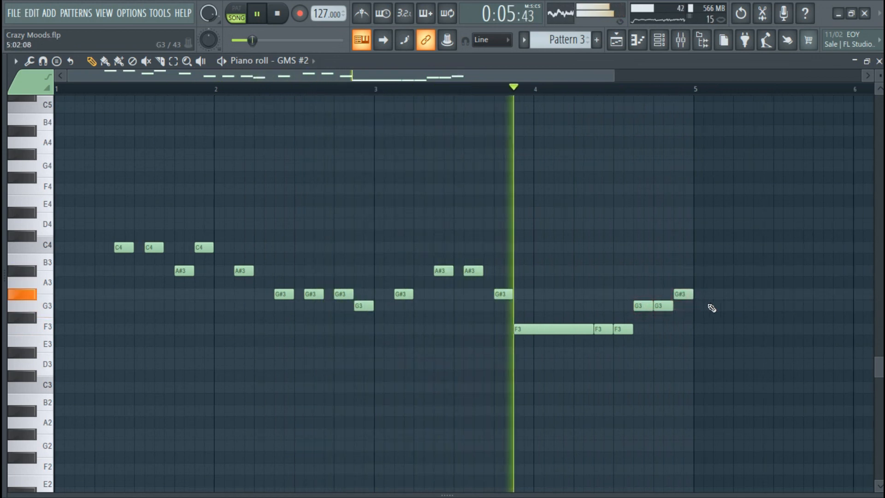
Step: Stretch the last G#3 to 16 steps, and place 16-step notes at step 15: A#3 in bar 5 and C4 in bar 6
scroll(712, 307, down, 1)
drag(511, 296, 585, 299)
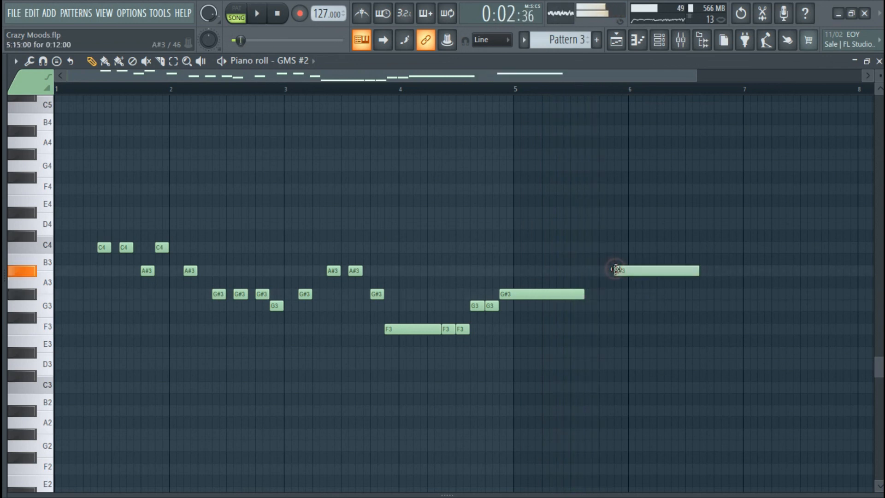
drag(584, 295, 611, 306)
scroll(612, 308, down, 1)
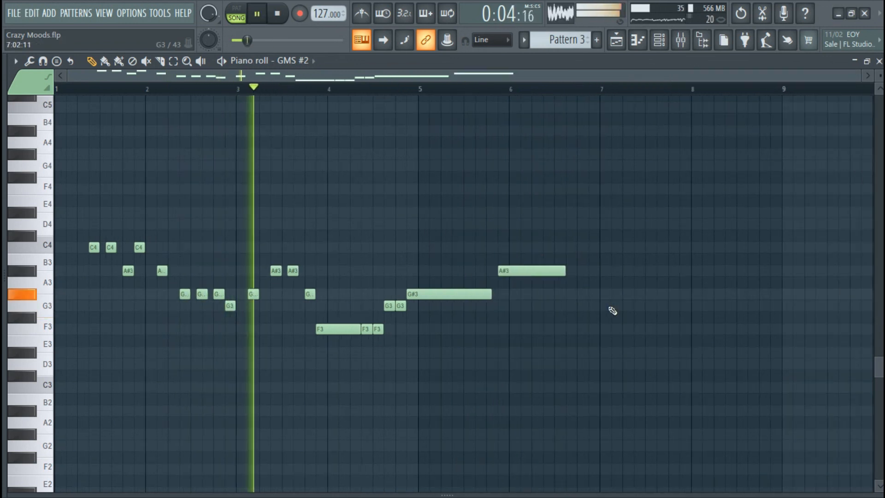
scroll(459, 306, up, 2)
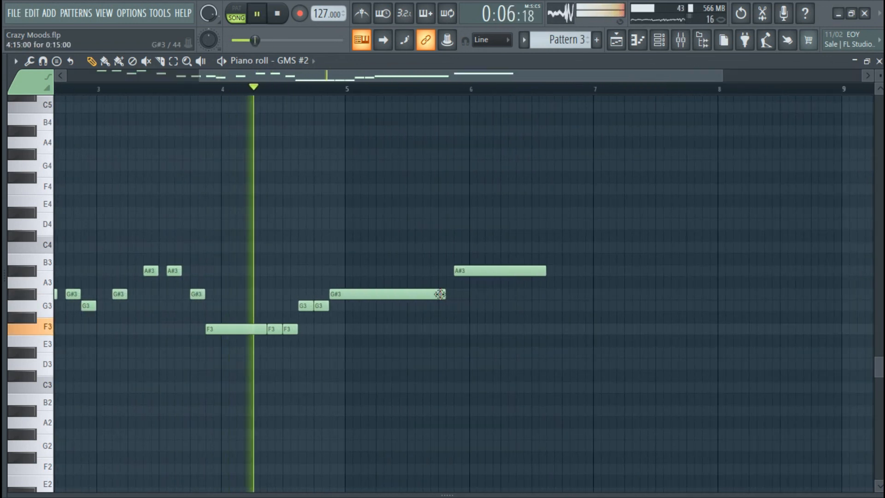
drag(441, 294, 449, 293)
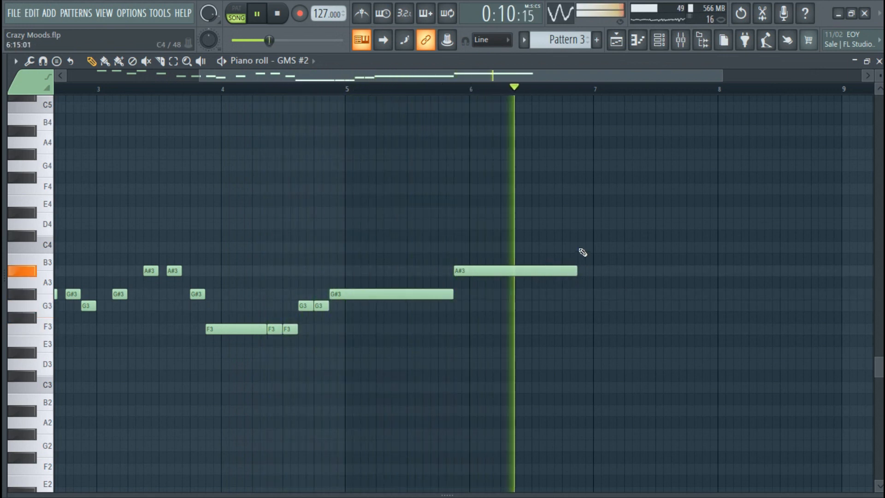
click(582, 249)
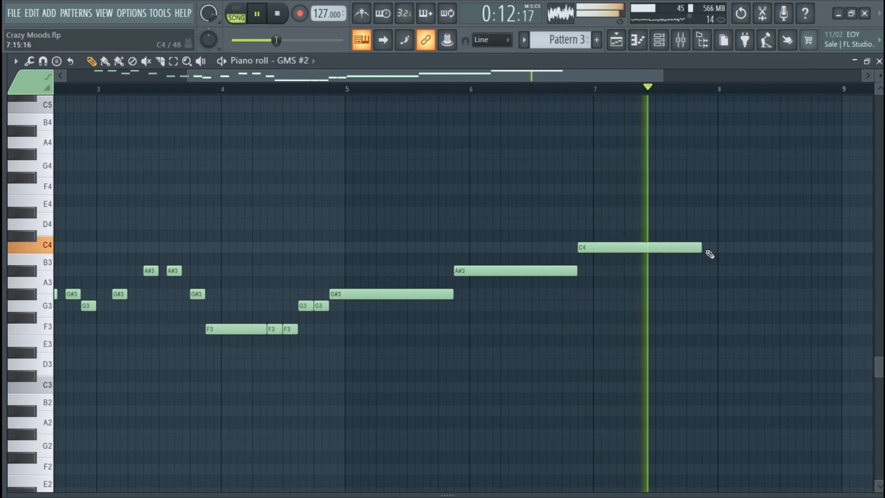
scroll(614, 312, down, 2)
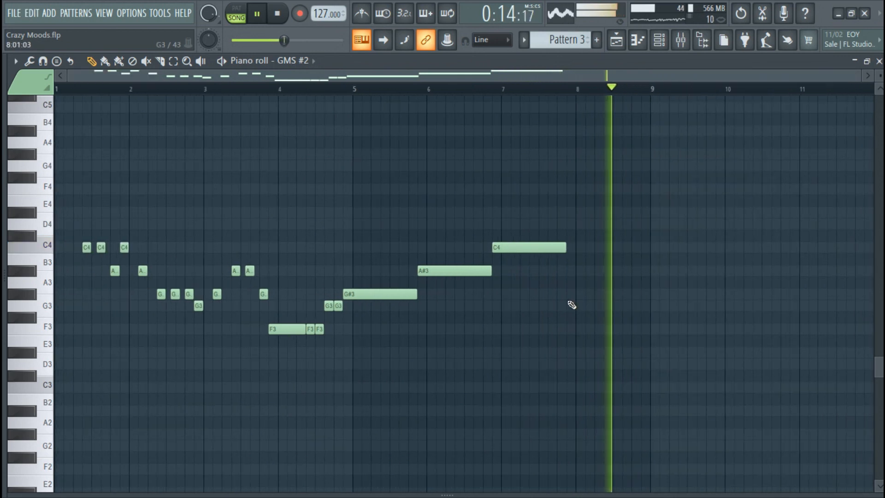
Step: Shift all notes from the first bar 4 G3 onward eight steps later, and shorten the long F3 in bar 3 to two steps
drag(579, 211, 336, 350)
drag(333, 307, 365, 307)
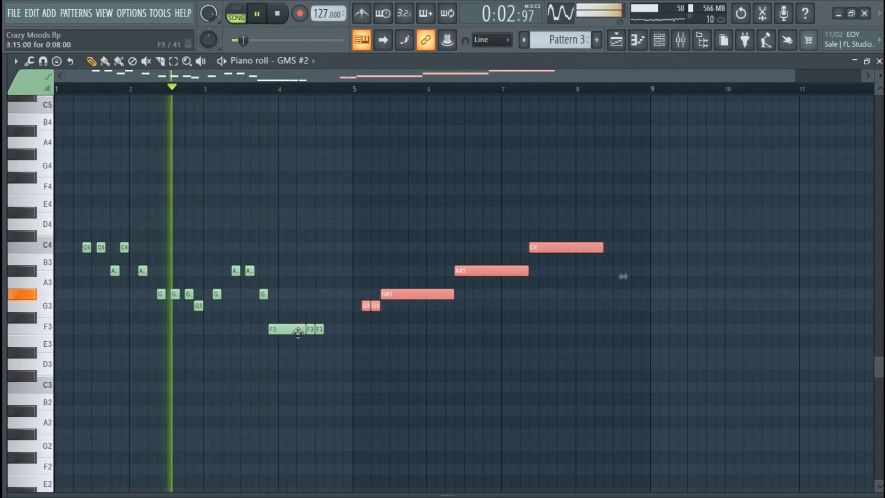
drag(298, 332, 272, 344)
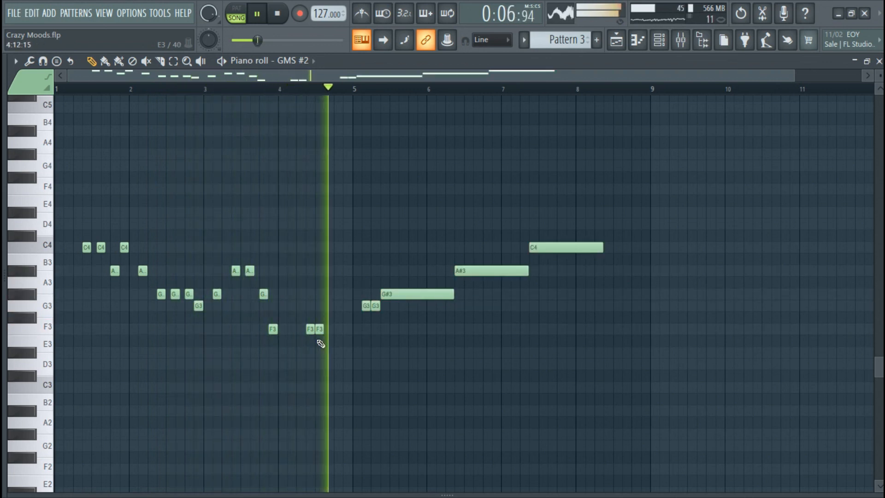
Step: Replace the F3 at step 9 of bar 4 with two-step F3 notes at steps 10, 13 and 15
right_click(320, 329)
scroll(327, 335, up, 3)
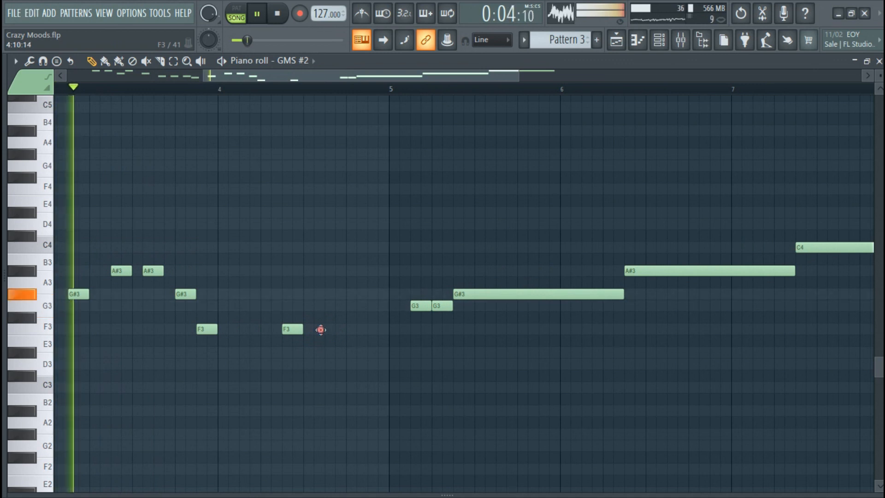
click(320, 329)
click(358, 330)
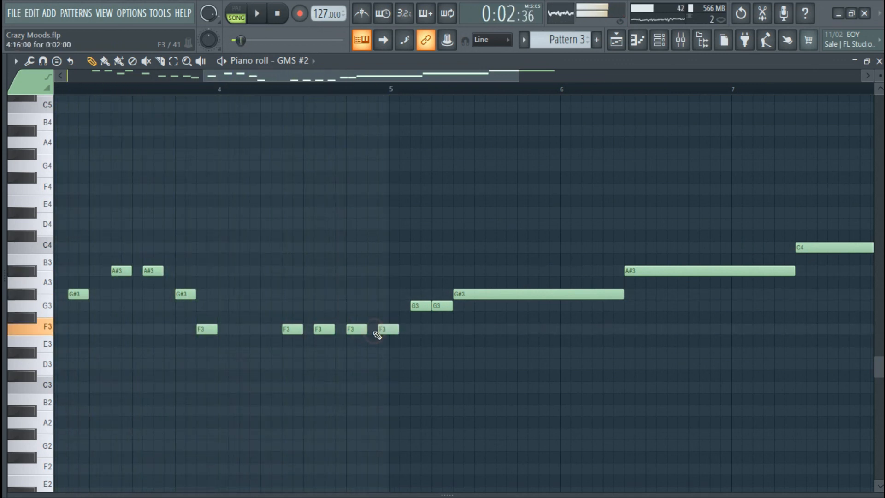
scroll(382, 331, down, 3)
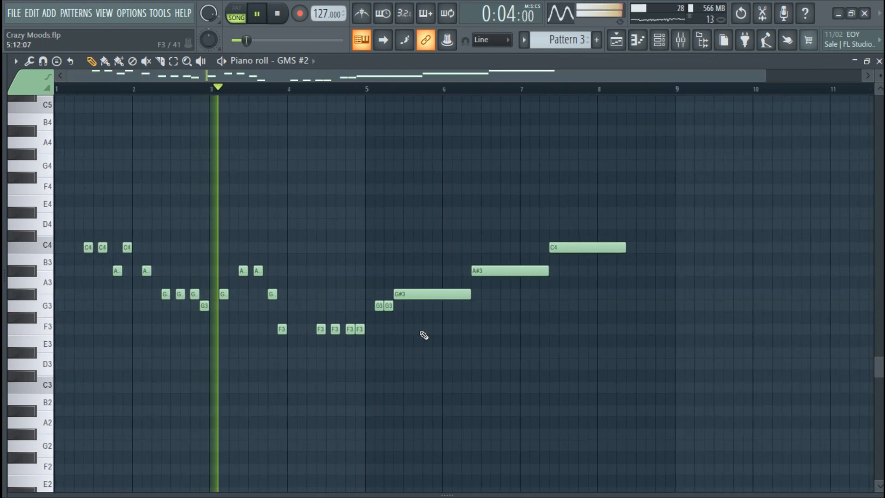
Step: Move the three long notes four steps later and fill the gap in bar 5 with two-step F3 at step 7 and G3 at step 9
scroll(424, 335, down, 1)
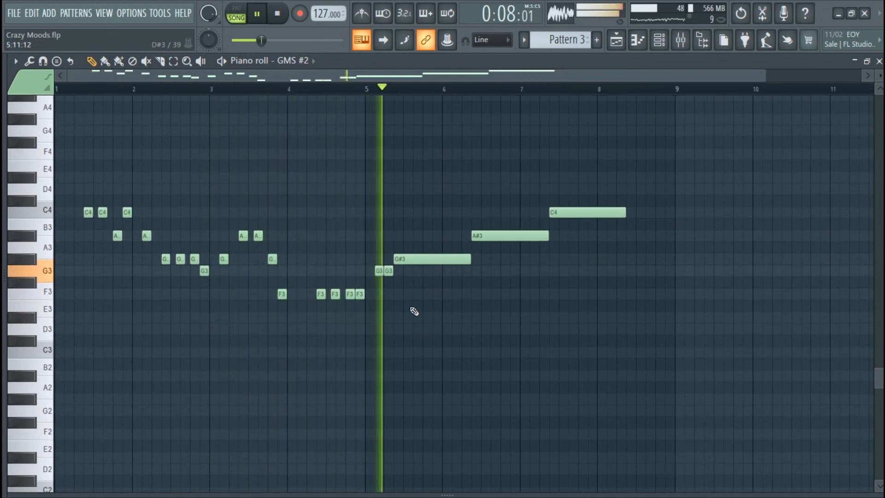
drag(653, 172, 430, 262)
click(393, 273)
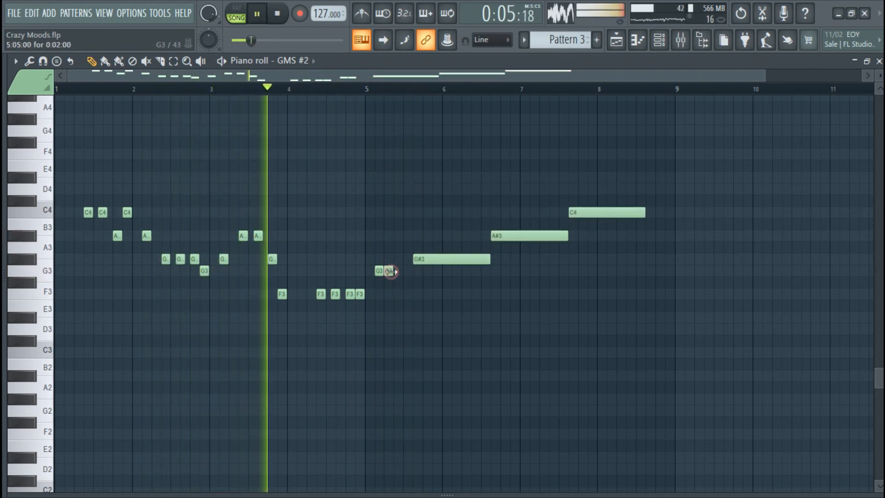
click(399, 271)
click(409, 271)
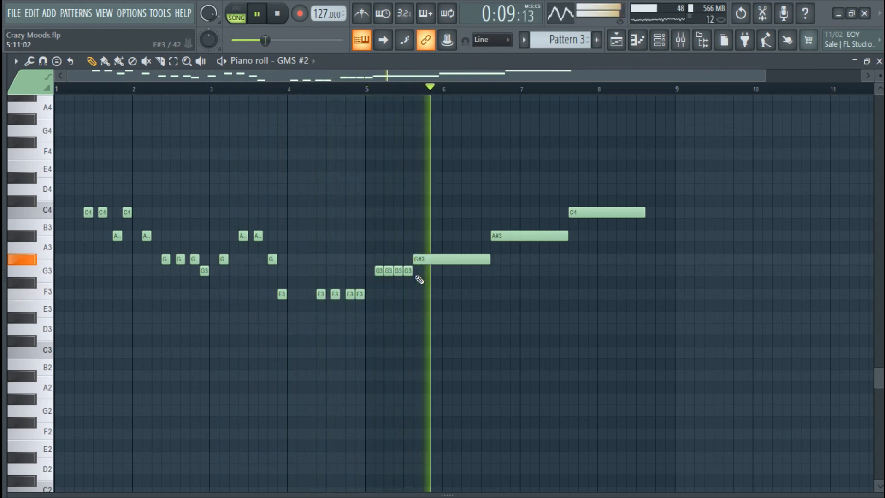
drag(397, 272, 397, 293)
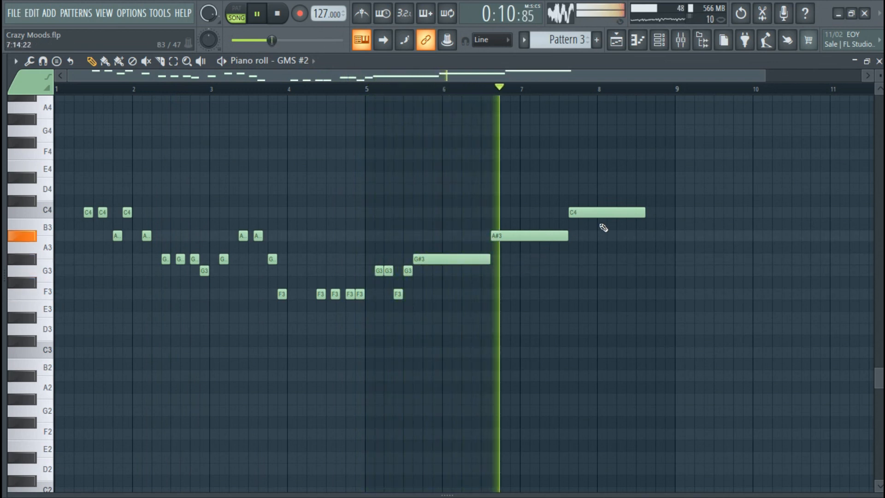
Step: Shorten the long G#3 in bar 5 to eight steps, and move the long A#3 and C4 to step 3 of bars 6 and 7
drag(490, 259, 451, 259)
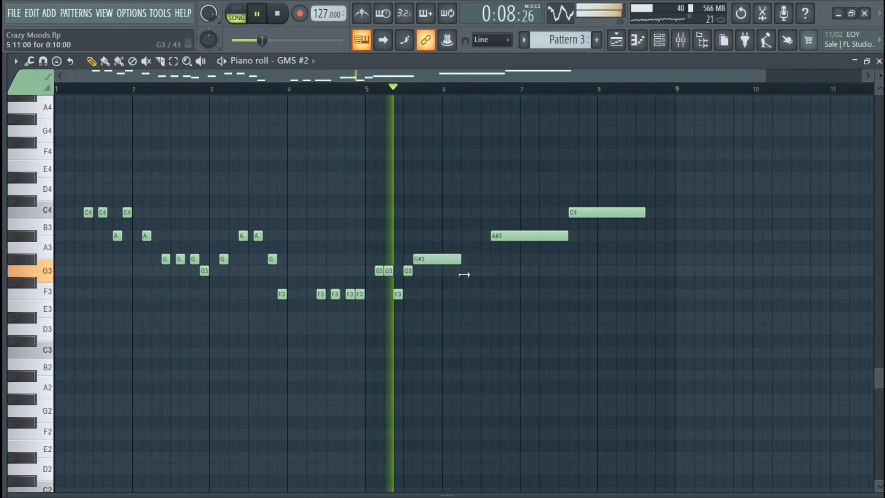
drag(505, 236, 465, 236)
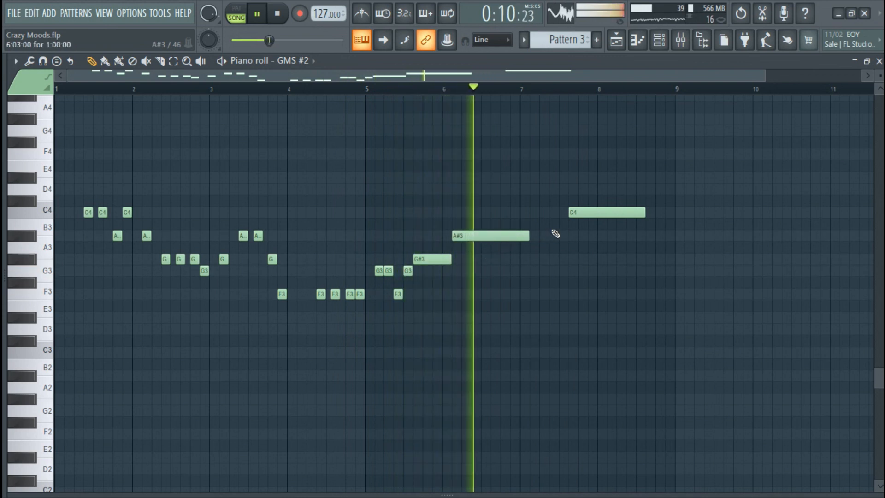
drag(599, 214, 559, 221)
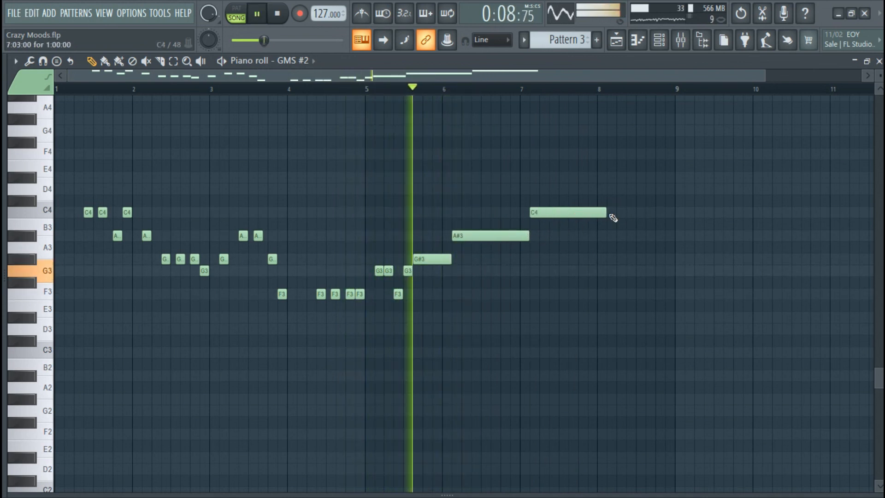
Step: Add a 14-step C4 at step 3 of bar 8, and briefly view the part in the channel rack
click(610, 213)
mouse_move(683, 215)
mouse_down()
mouse_move(666, 216)
mouse_move(675, 217)
mouse_up()
click(659, 42)
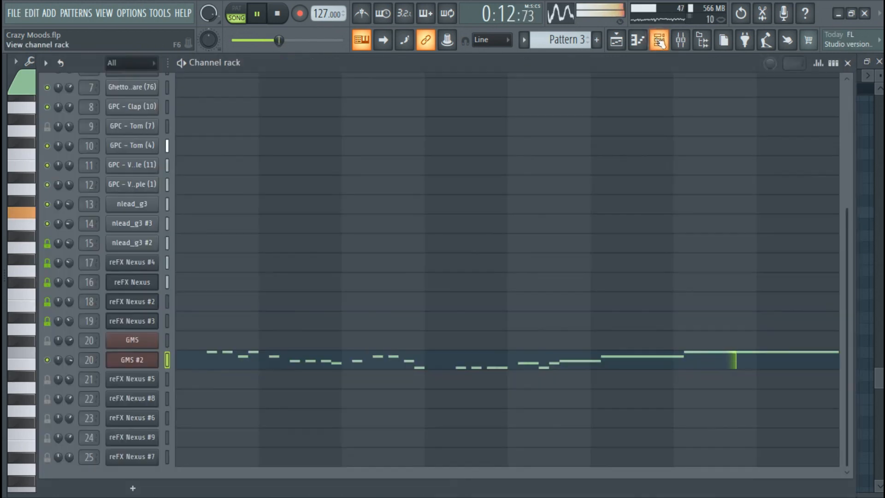
click(659, 41)
Step: Copy the whole melody one octave up, and copy that layer up another octave
drag(13, 207, 40, 379)
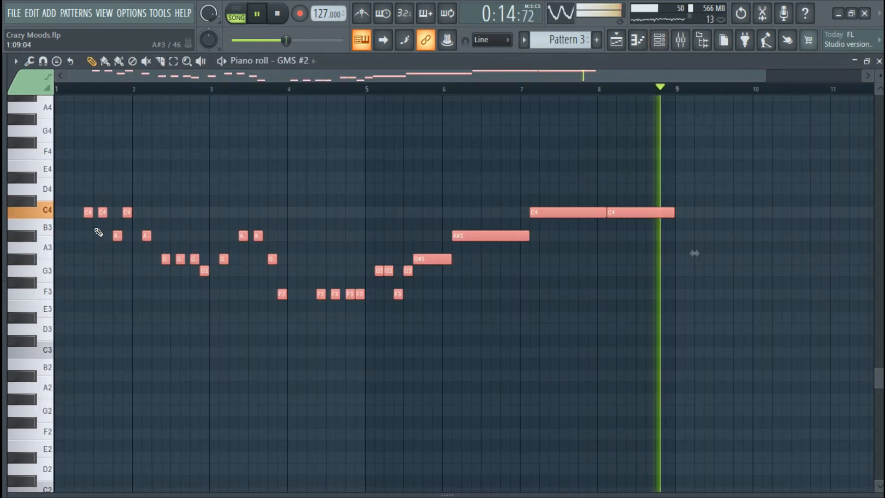
shift+click(101, 212)
key(ctrl+Up)
scroll(102, 214, up, 5)
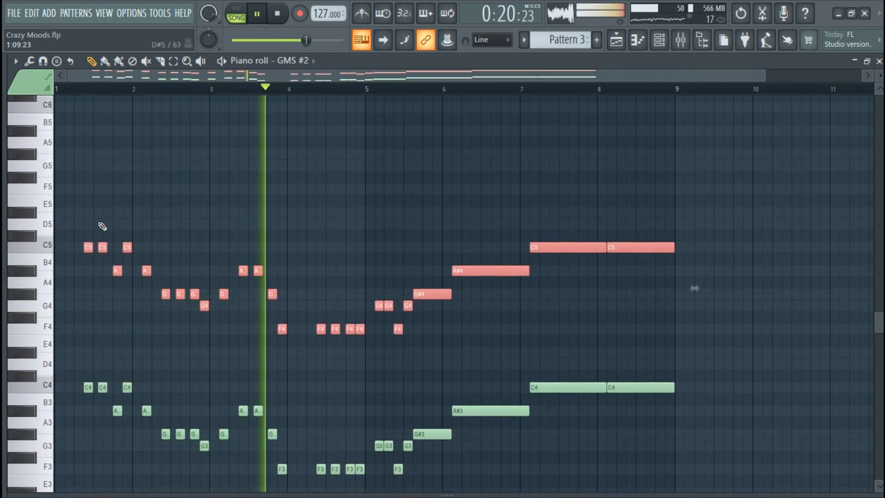
shift+click(88, 249)
key(ctrl+Up)
scroll(91, 255, up, 3)
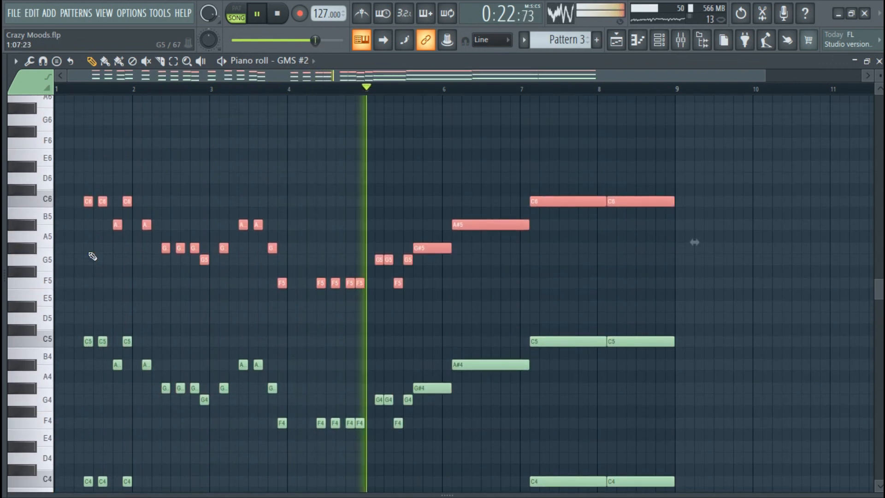
Step: Harmonize the highest layer by copying its C6 notes to D#6 and G6, and its A#5 notes to D6 and F6
click(45, 217)
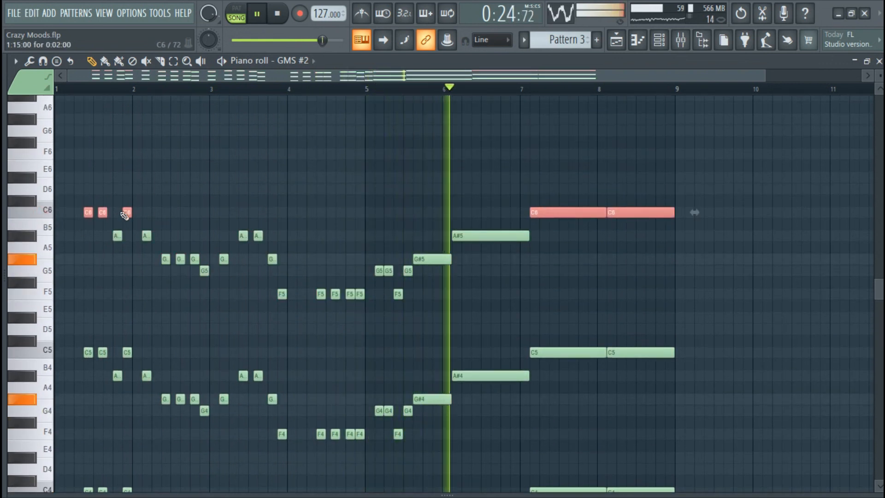
mouse_move(88, 212)
mouse_down()
mouse_move(87, 110)
mouse_move(88, 131)
mouse_up()
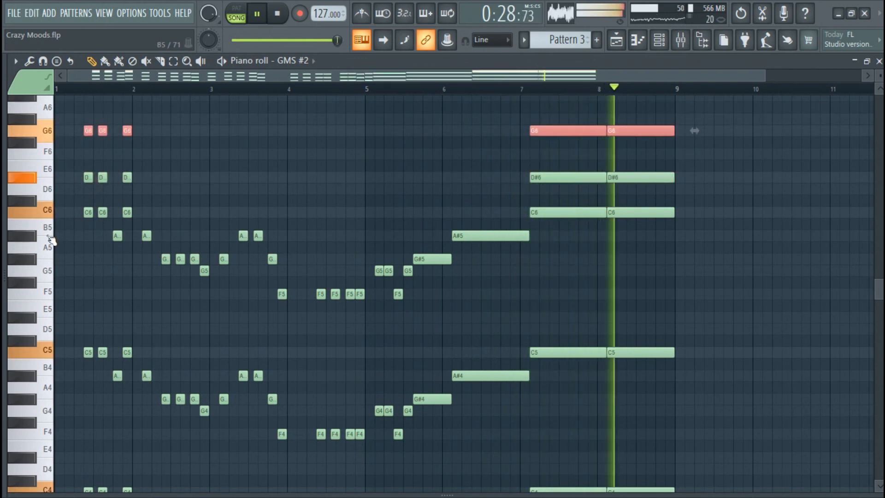
click(51, 238)
drag(117, 205, 115, 153)
Step: Copy all G#5 notes of the highest melody layer up to C6 and D#6
click(42, 261)
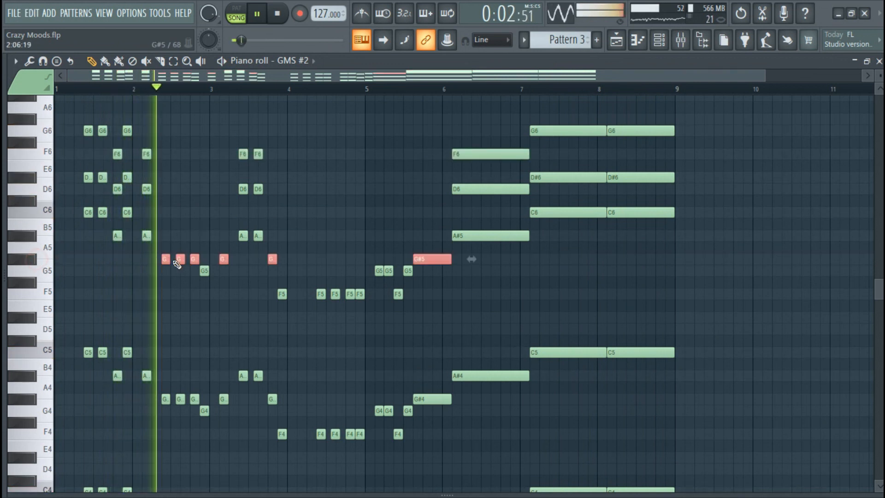
drag(164, 259, 158, 212)
drag(162, 210, 163, 174)
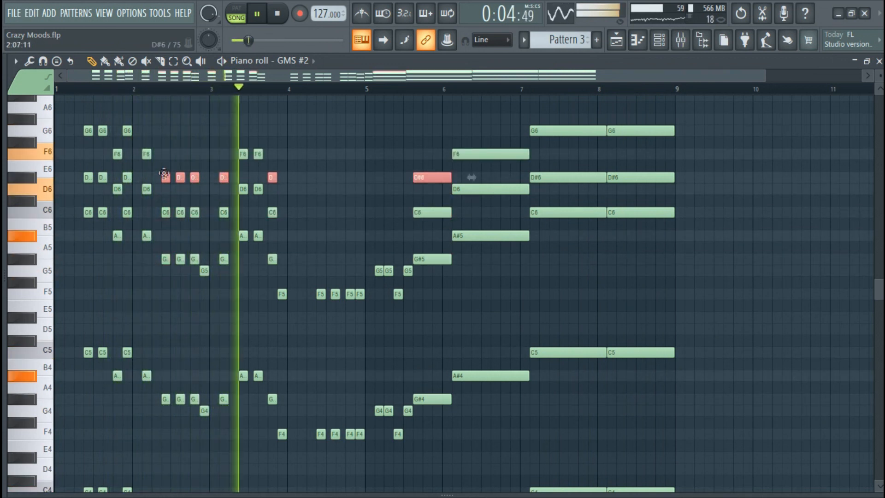
Step: Select all G5 notes, undo a stray note addition, and copy the G5 notes up to A#5 and D6
ctrl+click(24, 263)
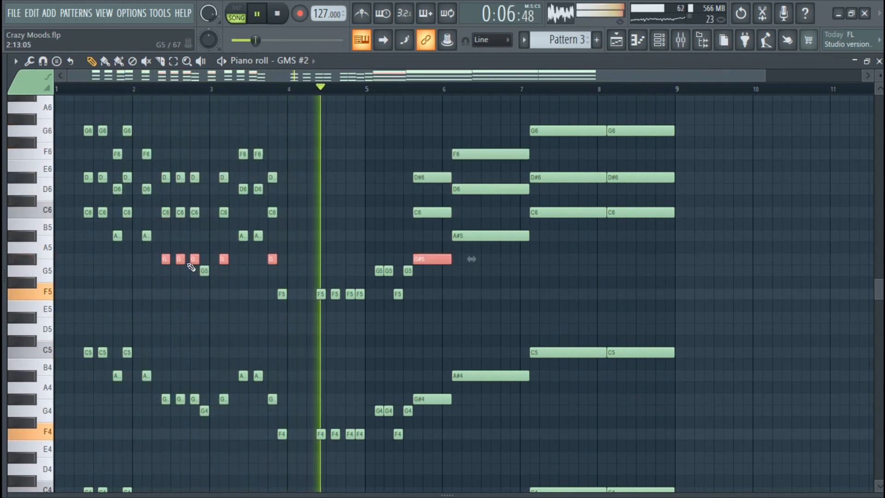
ctrl+click(52, 272)
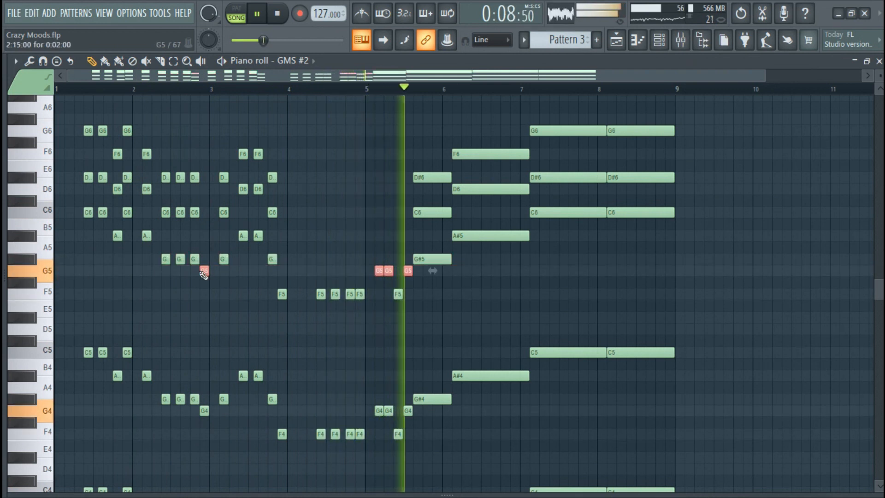
key(ctrl+z)
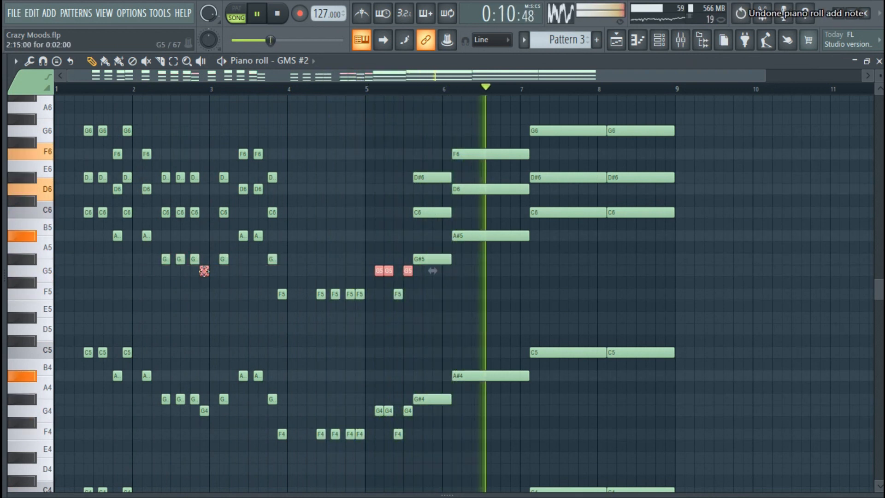
drag(204, 271, 205, 189)
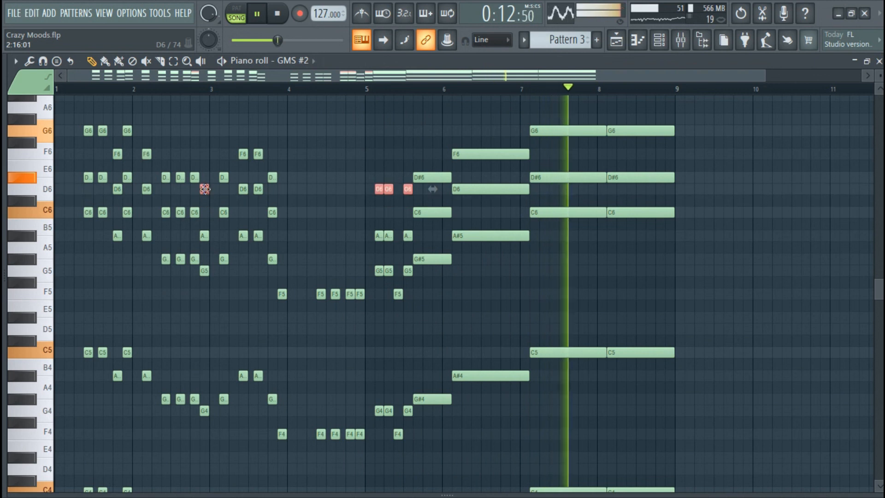
Step: Copy all F5 notes up to G#5 and C6, and clear the selection
ctrl+click(41, 294)
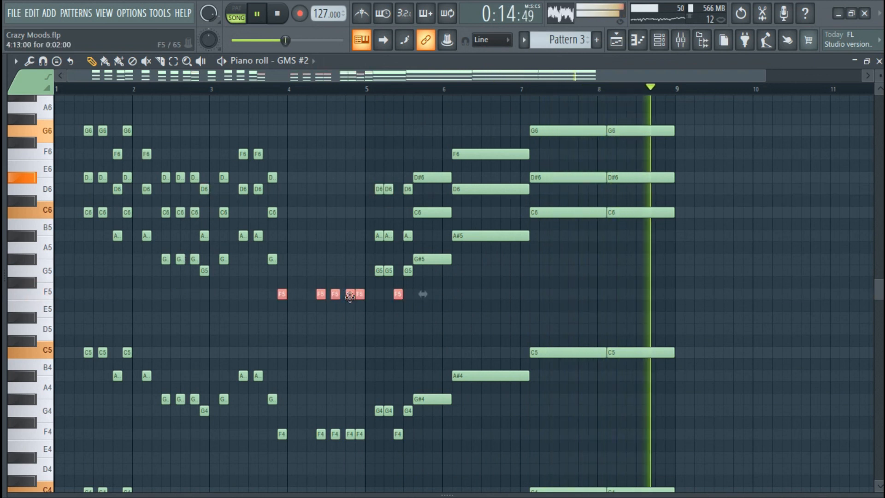
drag(349, 294, 353, 217)
key(ctrl+d)
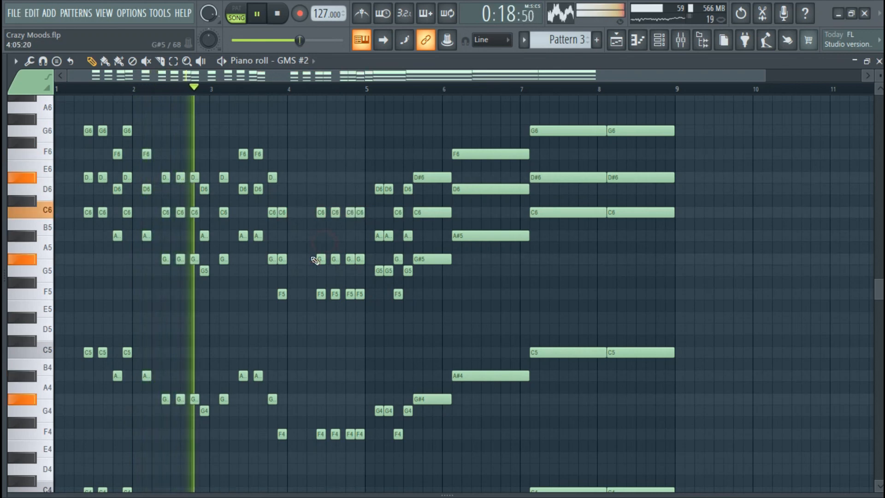
Step: Review the layered GMS #2 notes and open the mixer track that the GMS #2 channel is routed to
scroll(181, 317, down, 1)
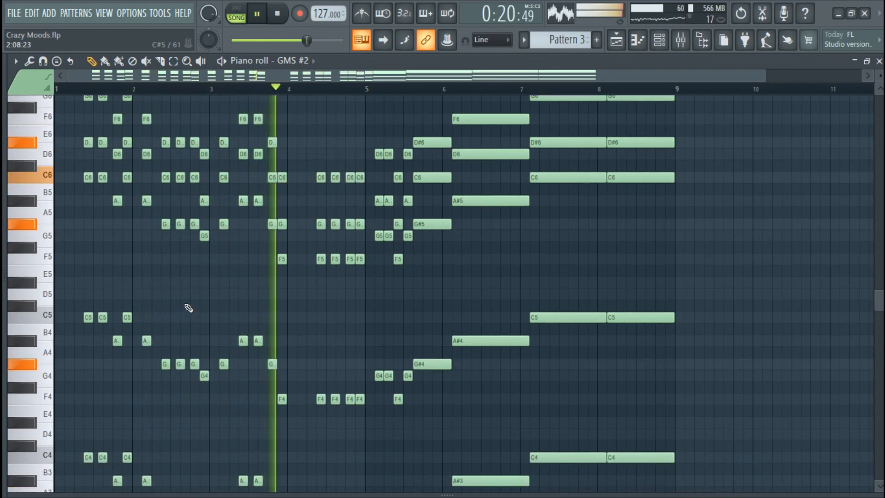
scroll(223, 287, down, 1)
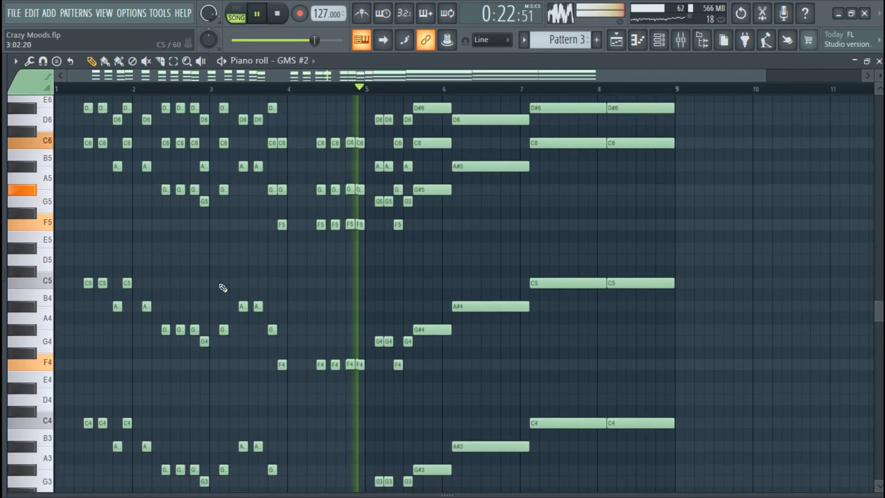
scroll(372, 252, down, 4)
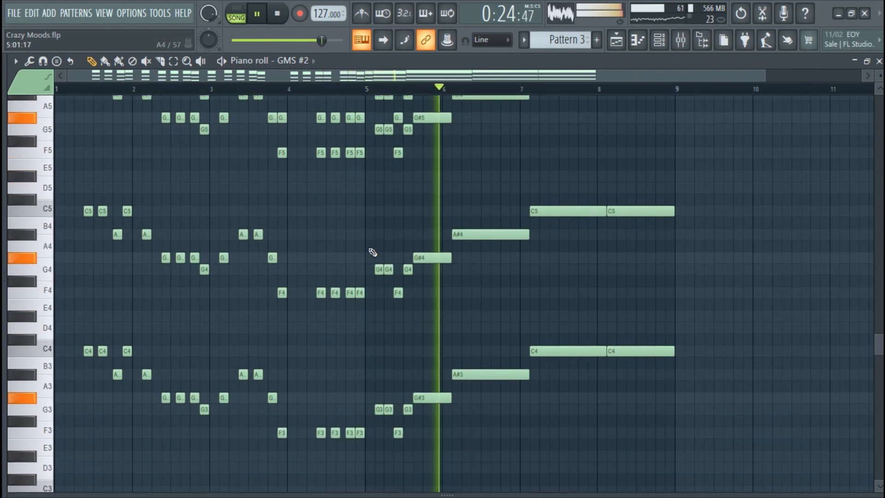
click(659, 41)
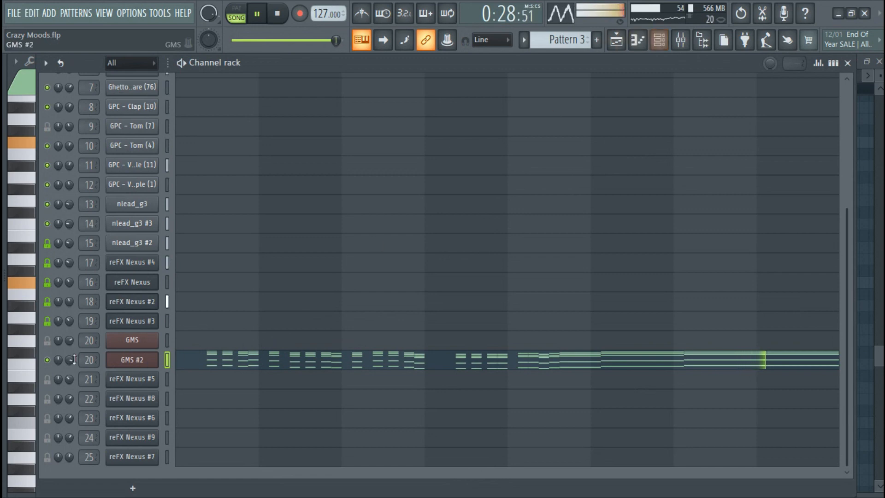
scroll(275, 220, up, 3)
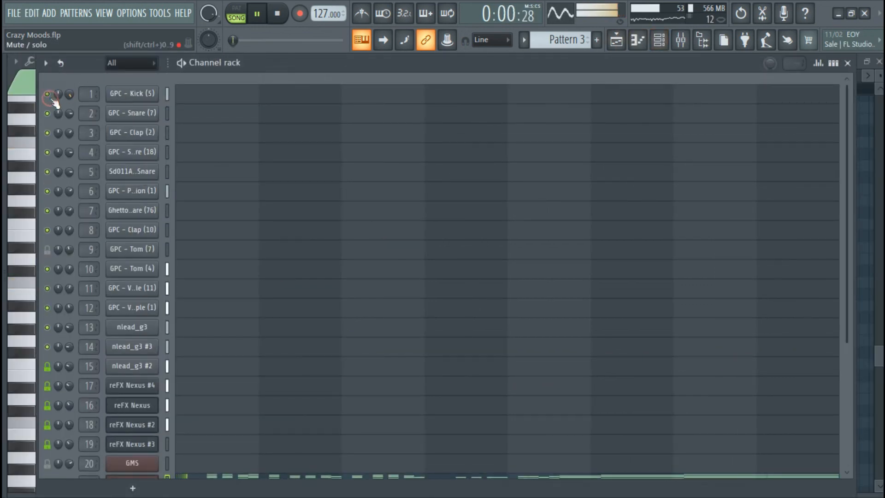
scroll(342, 173, down, 6)
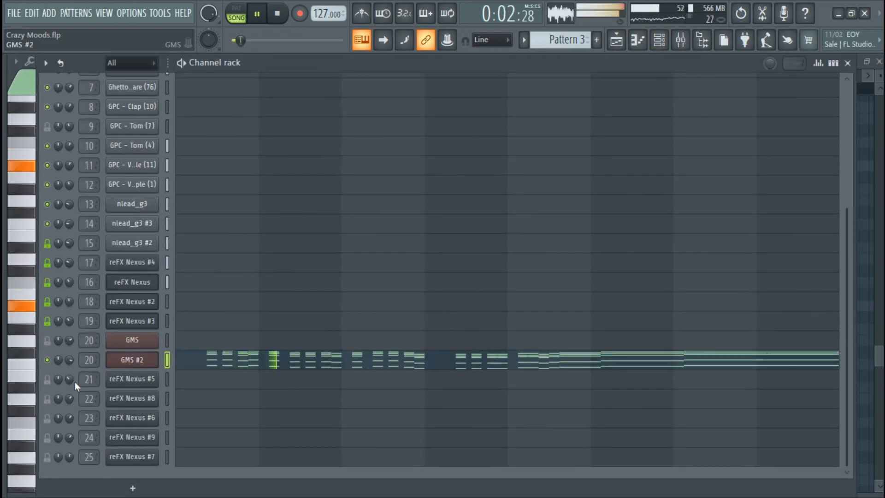
click(89, 359)
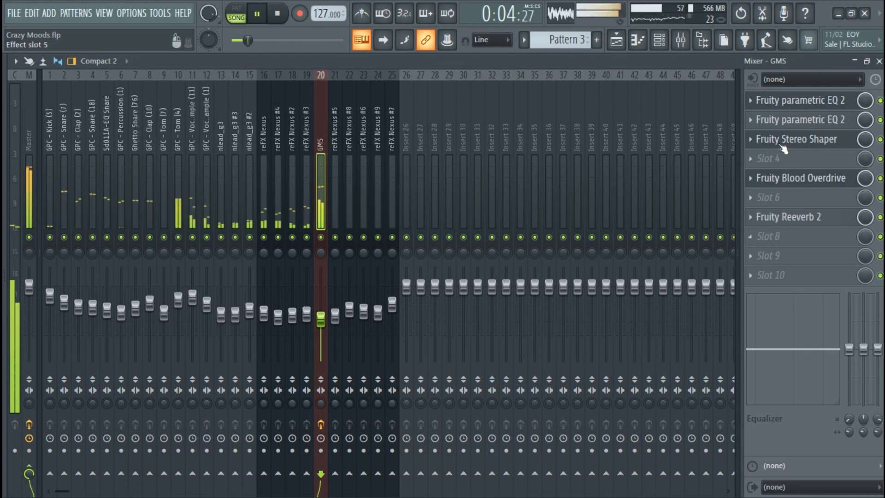
Step: Adjust the low-pass band of the first Fruity parametric EQ 2 on the GMS mixer track, trying it at the far end of the treble range
click(813, 100)
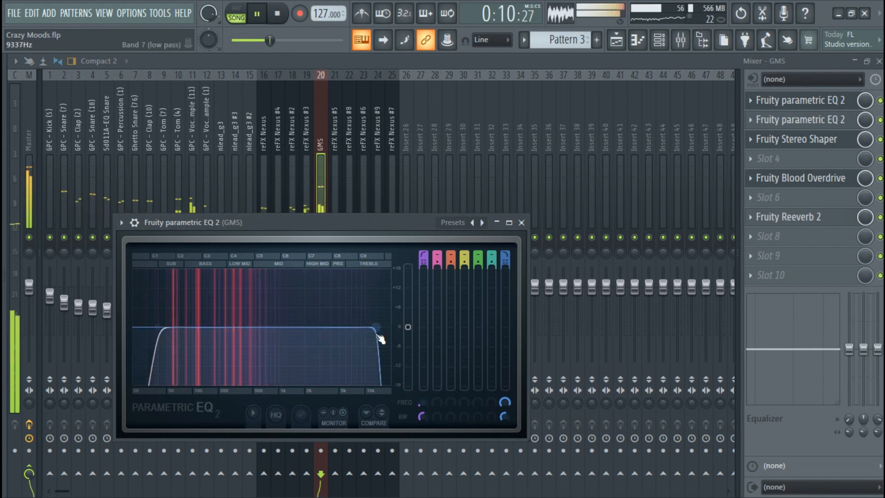
drag(376, 328, 391, 328)
click(521, 222)
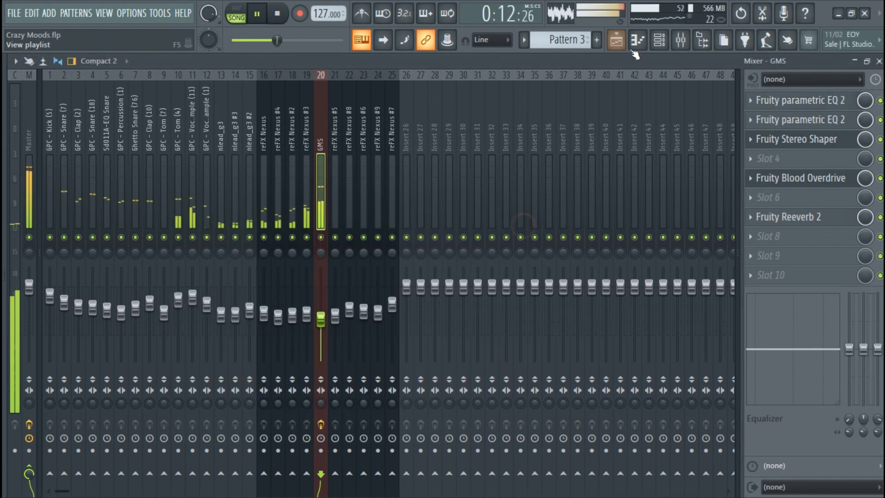
click(802, 100)
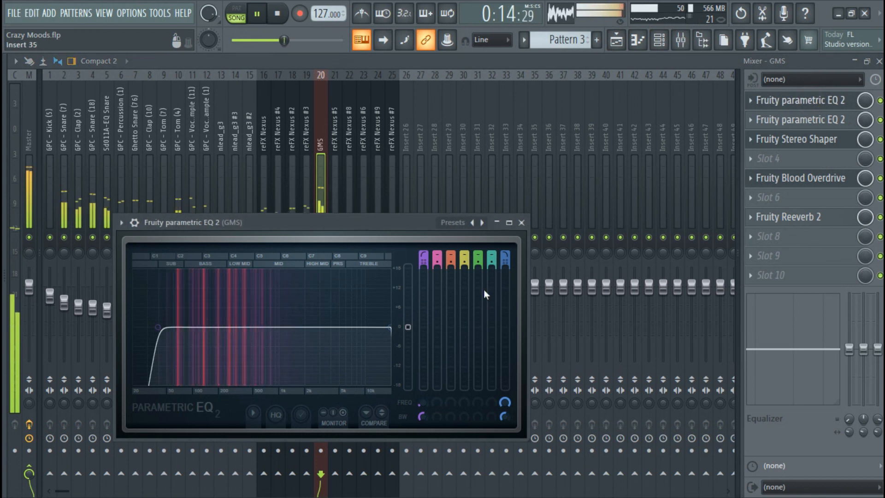
drag(416, 327, 379, 332)
Step: Inspect the second Fruity parametric EQ 2 on the GMS mixer track and return to the channel rack
click(782, 120)
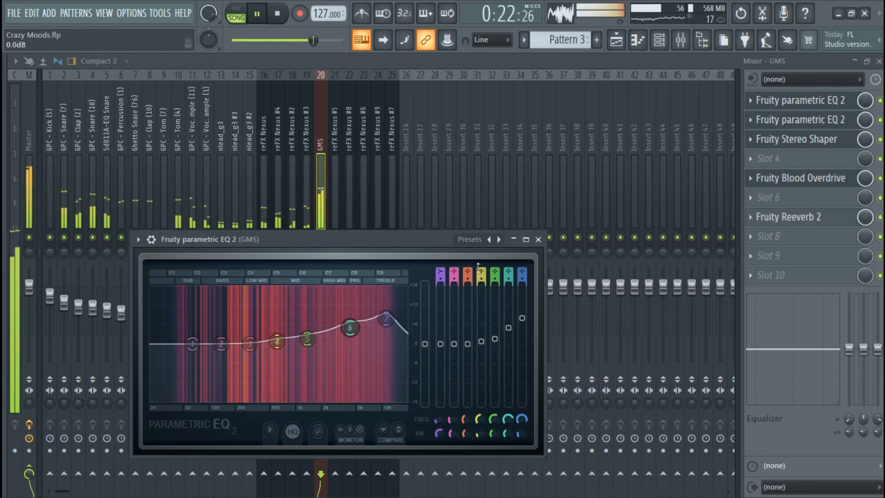
click(537, 240)
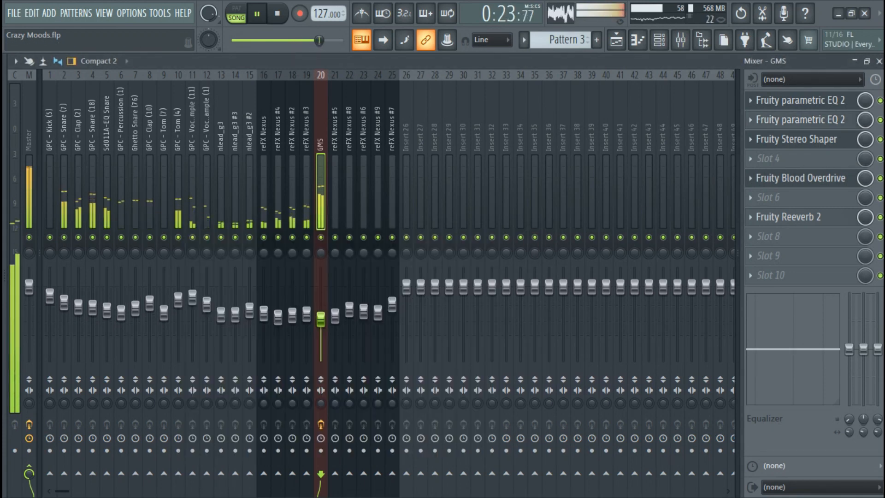
click(879, 62)
click(517, 220)
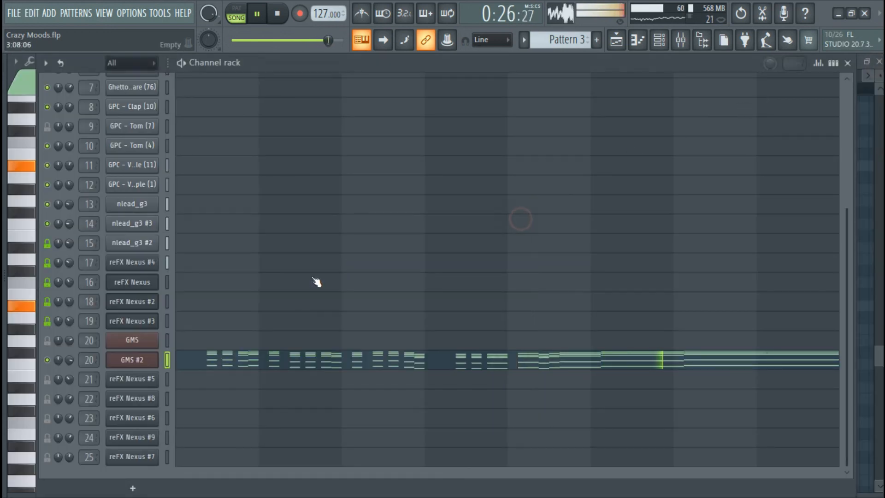
Step: Fine-tune the channel volume of GMS #2
scroll(245, 299, up, 3)
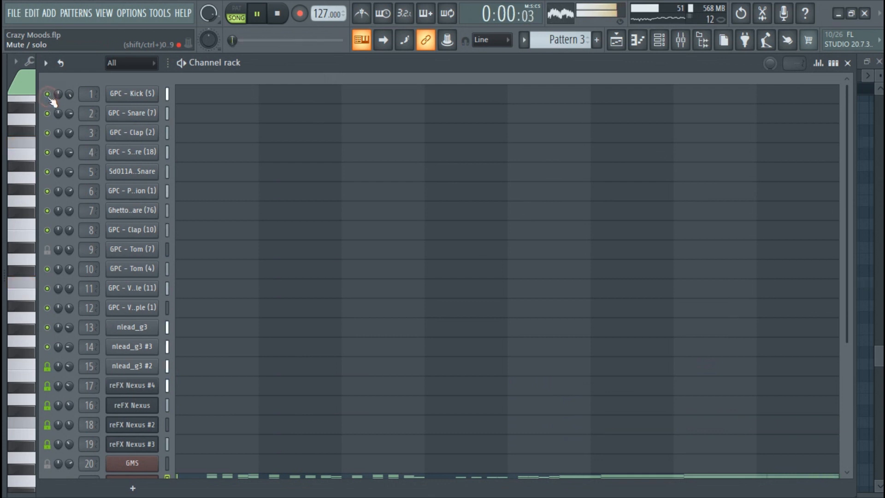
scroll(174, 133, down, 3)
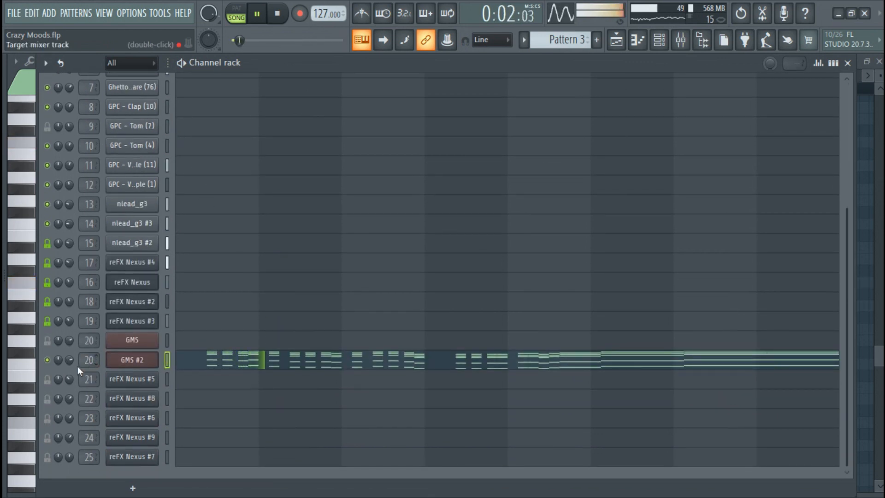
drag(70, 360, 69, 358)
Step: Paste the GMS #2 notes into the reFX Nexus #5 channel and unmute it
click(168, 379)
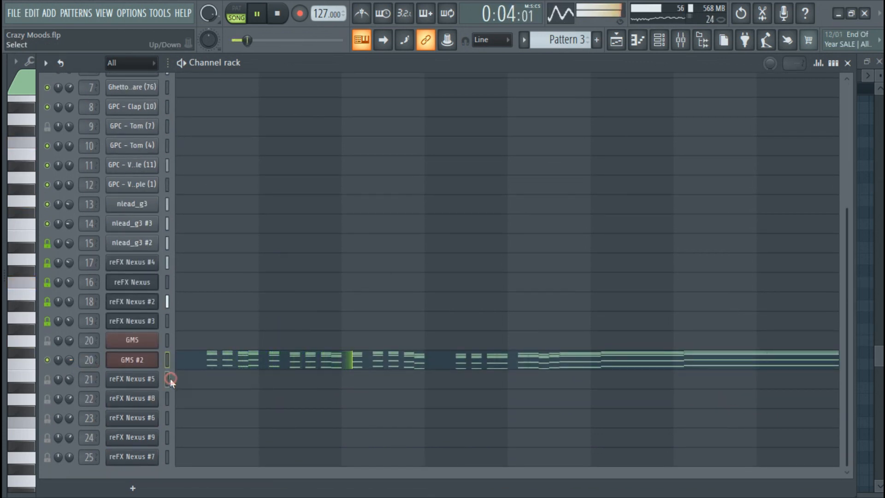
key(ctrl+v)
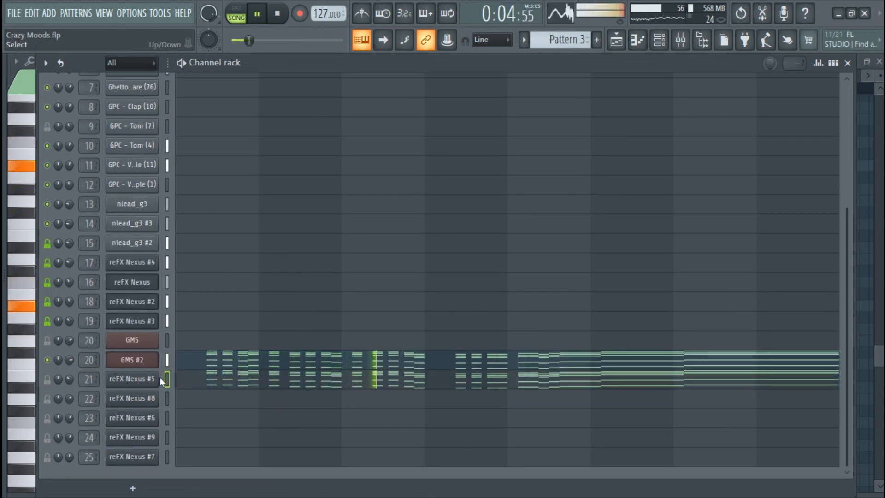
click(47, 379)
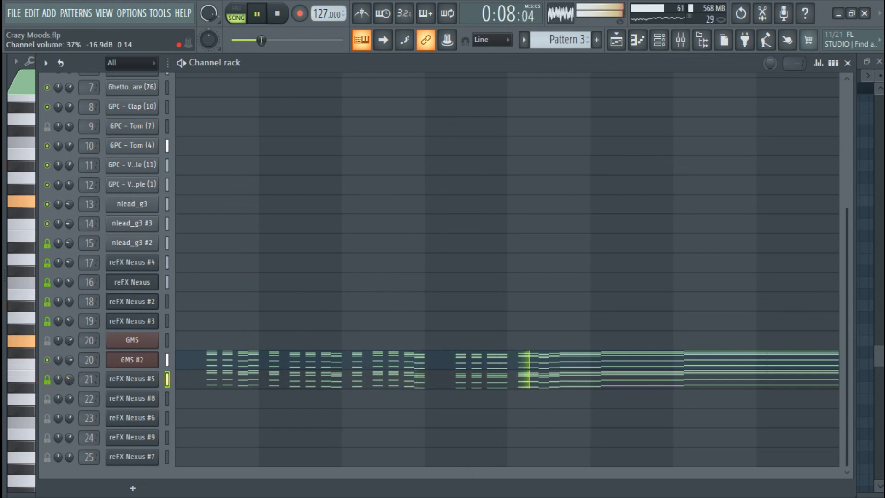
Step: Turn off the delay effect of the PL Beauty Combi preset in reFX Nexus #5
click(154, 380)
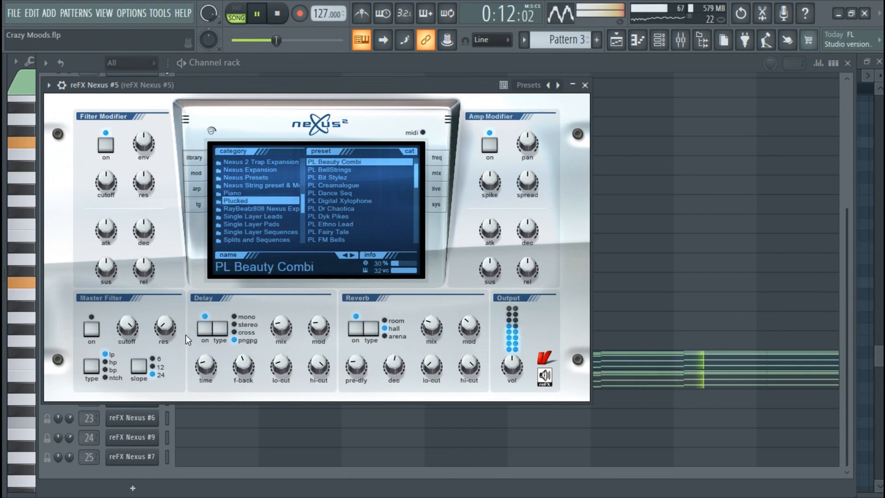
click(208, 332)
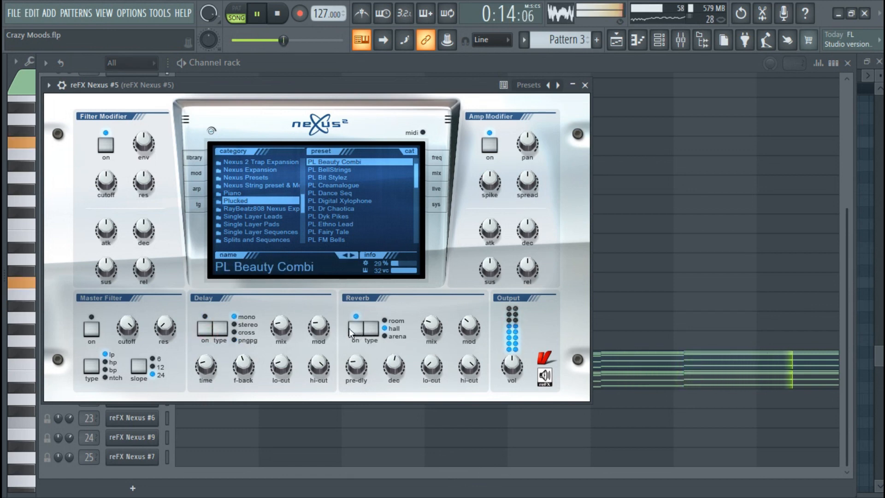
click(585, 85)
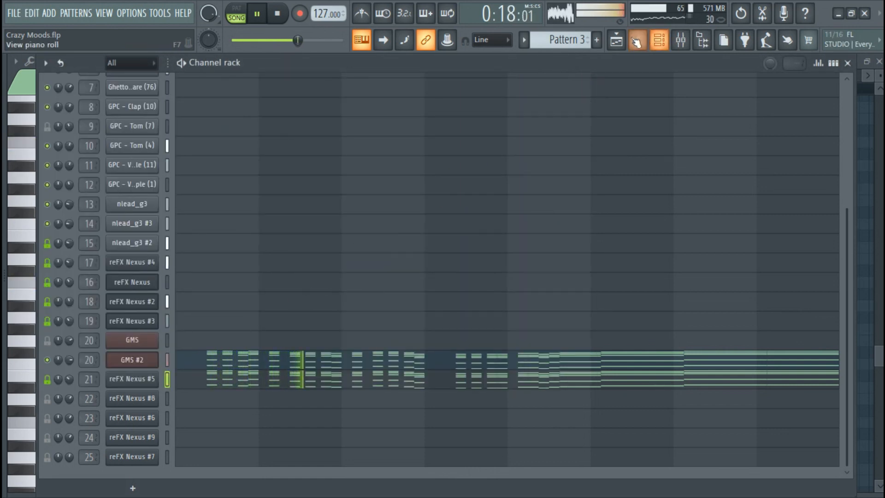
Step: Mute Track 11 with the Pattern 2 clips in the playlist and return to the channel rack
click(616, 40)
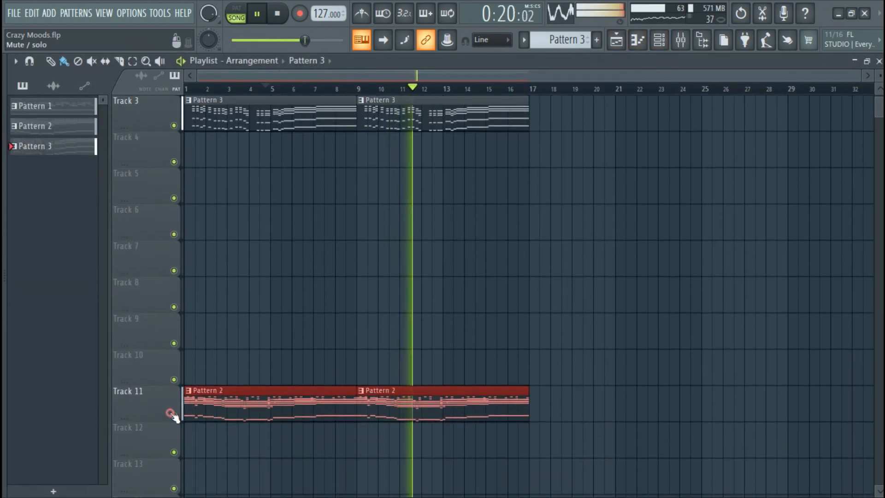
scroll(503, 194, up, 2)
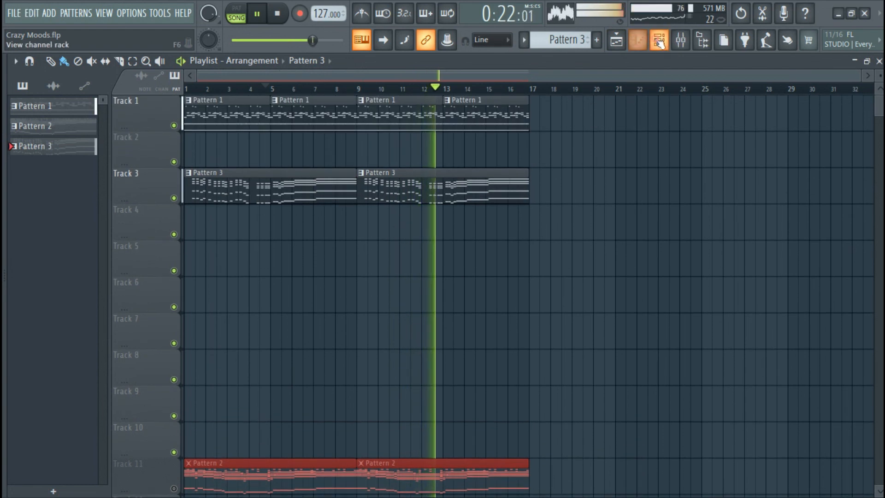
click(652, 42)
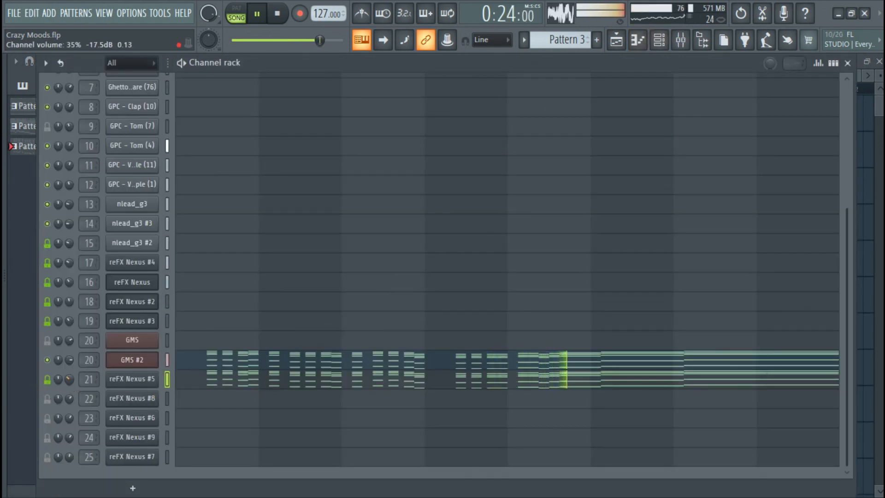
Step: Set the reFX Nexus #5 volume to about 35% and, with playback stopped, unmute the reFX Nexus #8 channel
drag(69, 382, 69, 380)
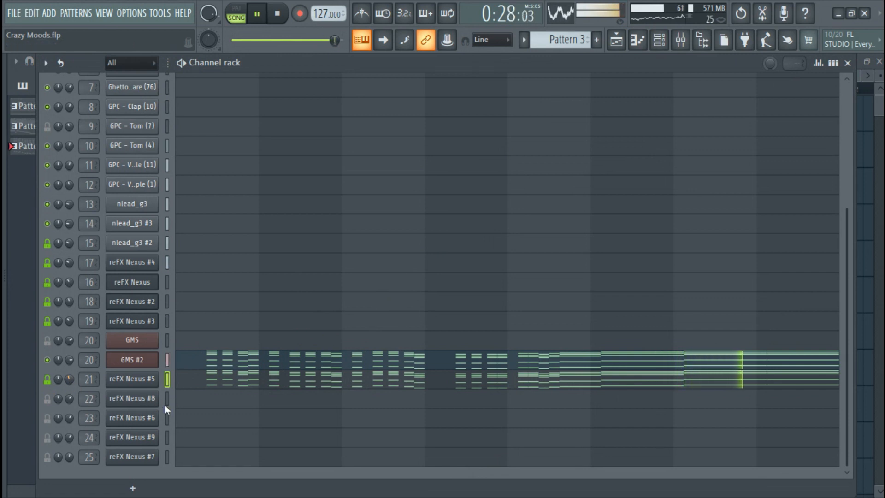
key(space)
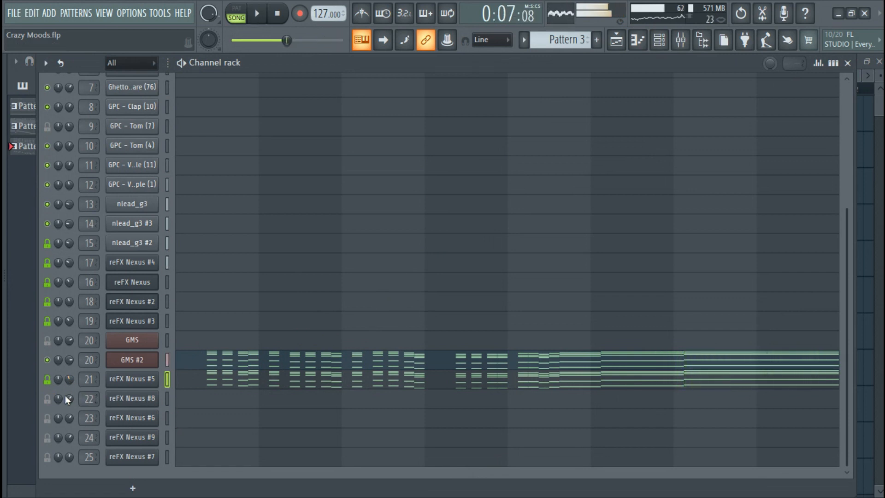
click(47, 399)
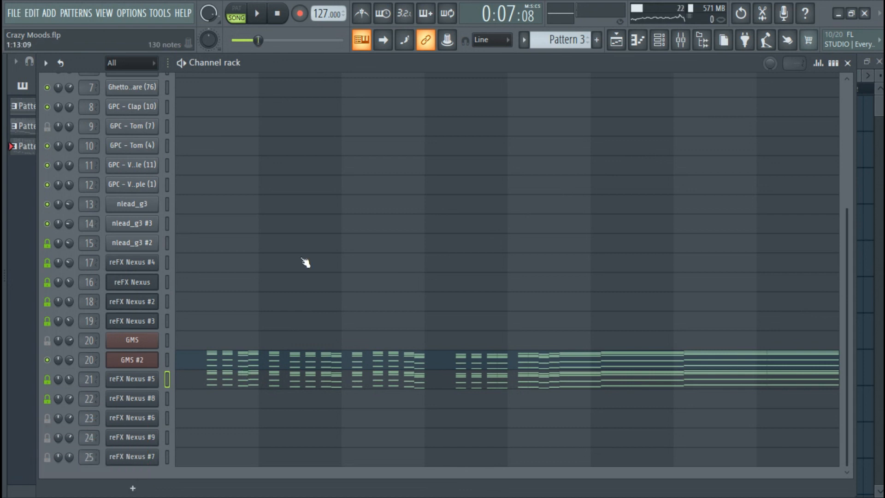
Step: Start Pattern 4, and move both Pattern 3 clips from Track 3 to Track 10 in the playlist, muting that track
key(F4)
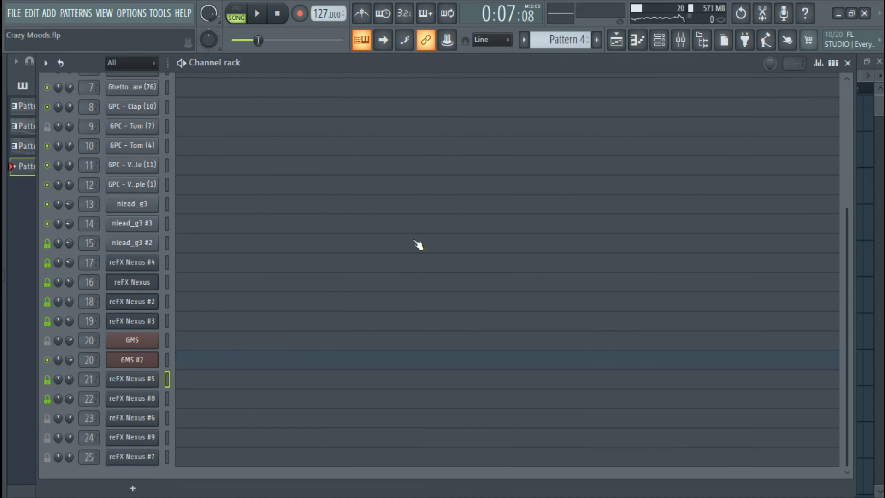
click(628, 47)
drag(582, 180, 218, 178)
drag(219, 177, 207, 409)
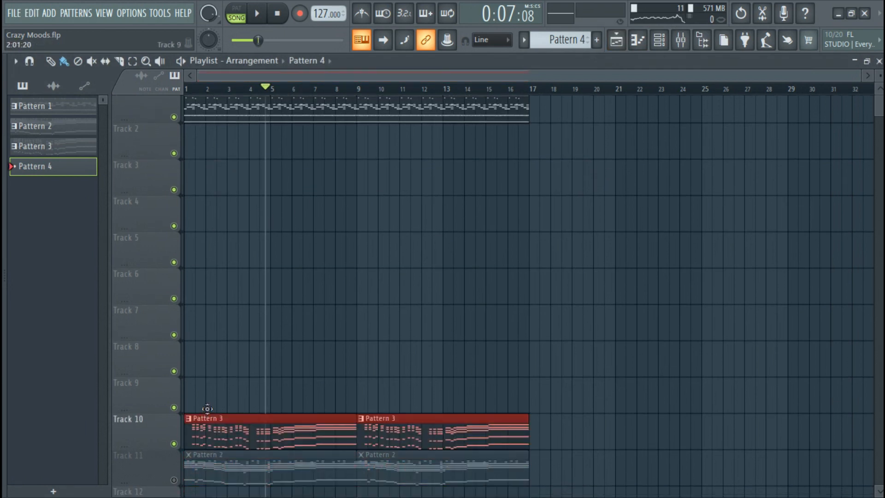
click(174, 443)
click(656, 45)
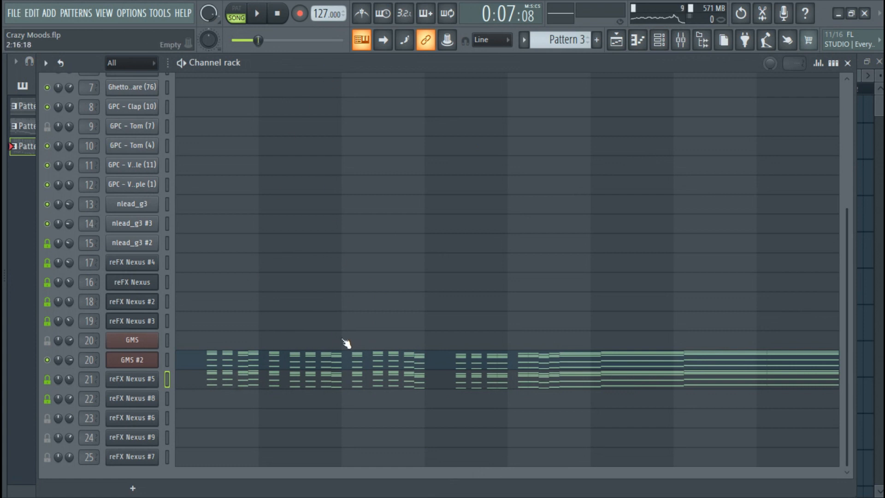
Step: Return to Pattern 3 in song mode and unmute its Track 10 in the playlist
click(236, 16)
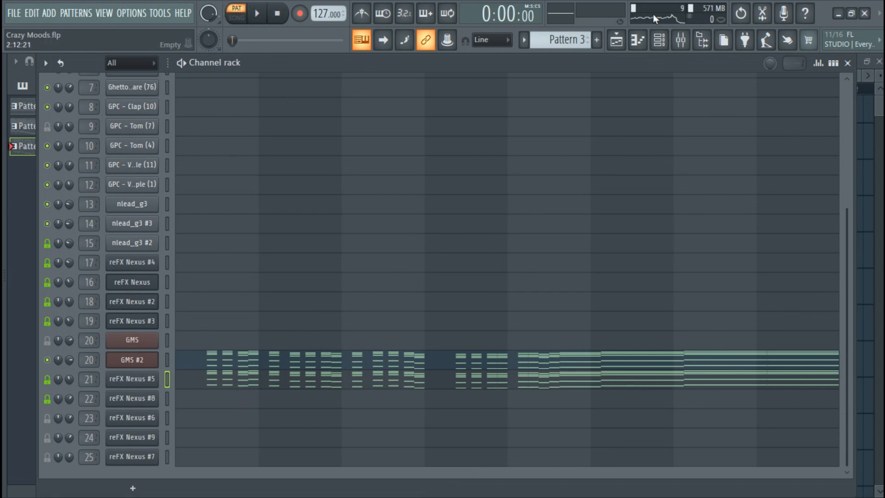
click(619, 31)
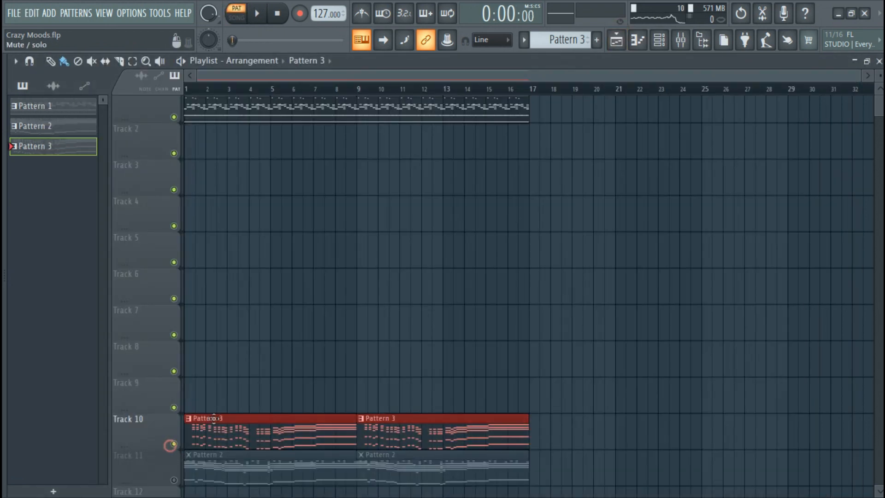
click(665, 42)
click(230, 21)
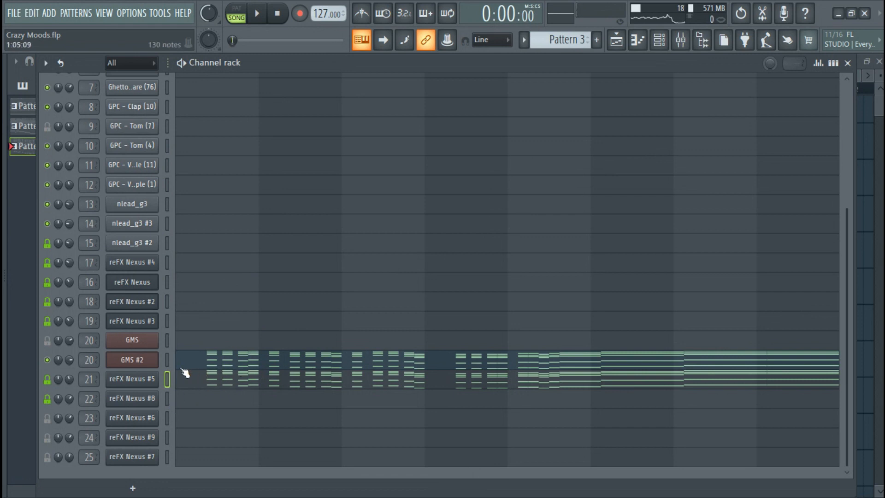
Step: Examine the preset loaded in reFX Nexus #8 and its Pattern 3 piano roll with the ghost notes, returning to the channel rack
click(166, 362)
click(179, 404)
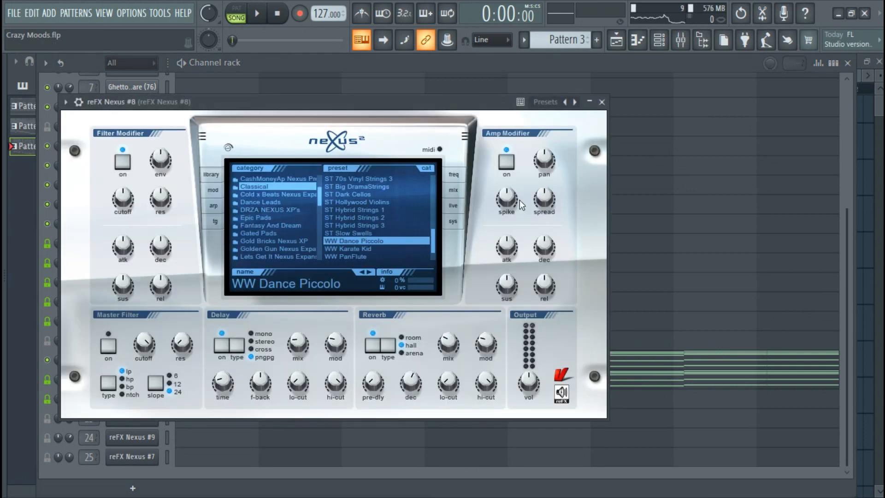
click(602, 102)
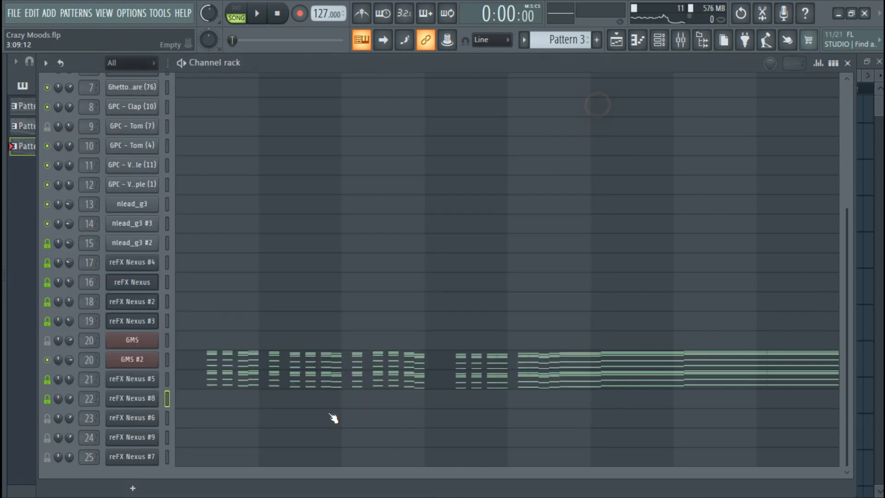
click(219, 408)
scroll(202, 393, up, 5)
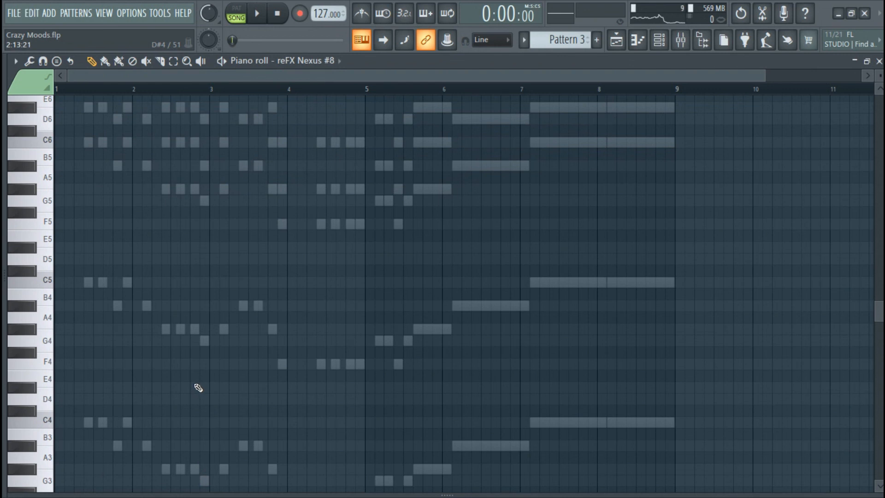
ctrl+scroll(121, 281, up, 3)
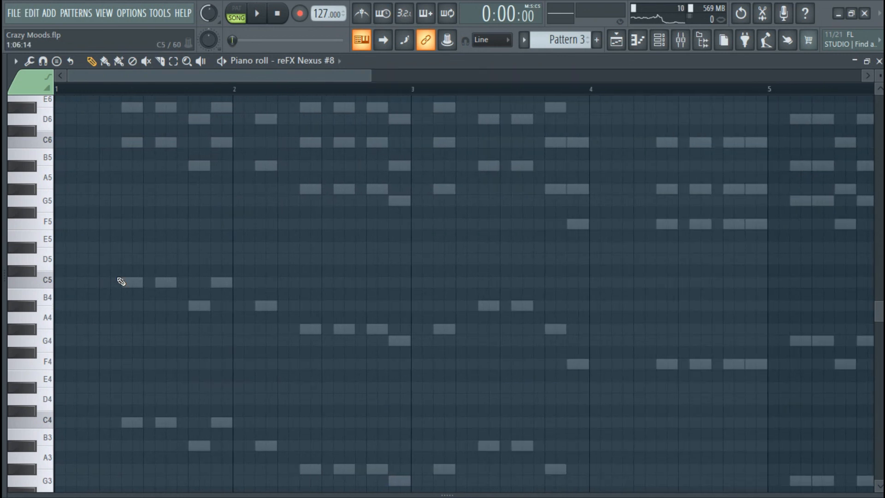
scroll(131, 265, up, 3)
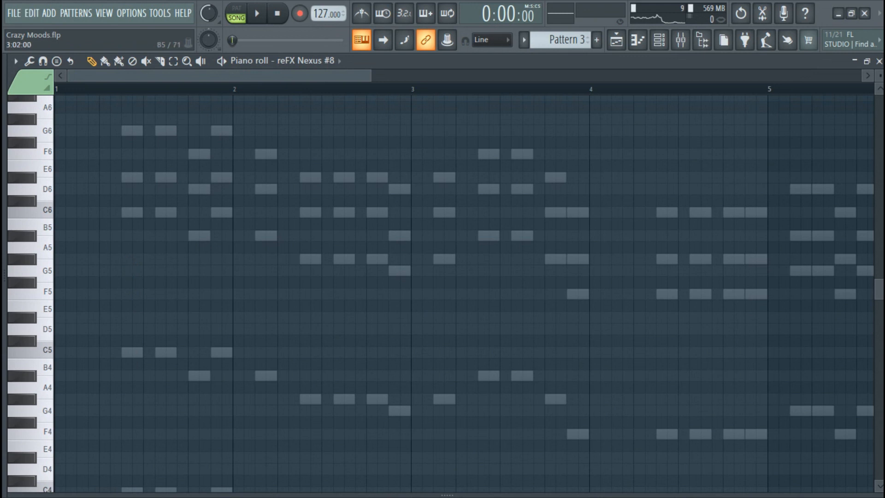
click(660, 39)
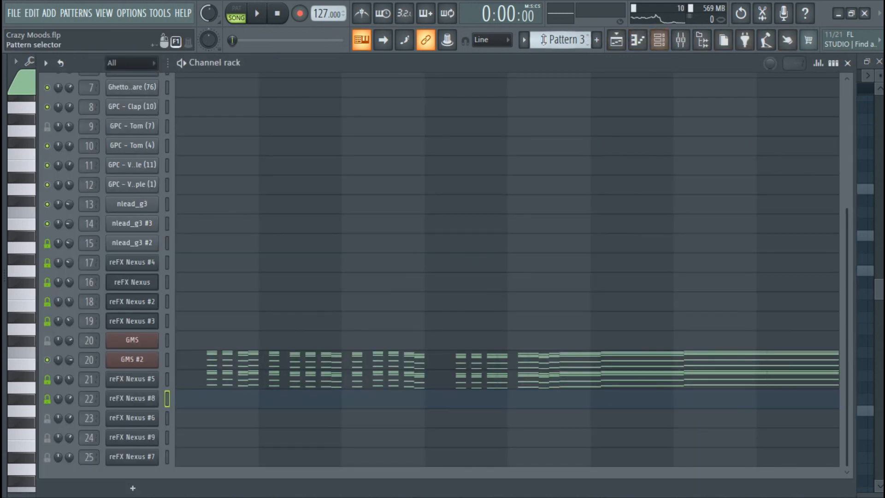
Step: Mute Track 10 in the playlist and place two back-to-back eight-bar Pattern 4 clips on Track 9 from bar 1
scroll(544, 40, down, 1)
click(617, 39)
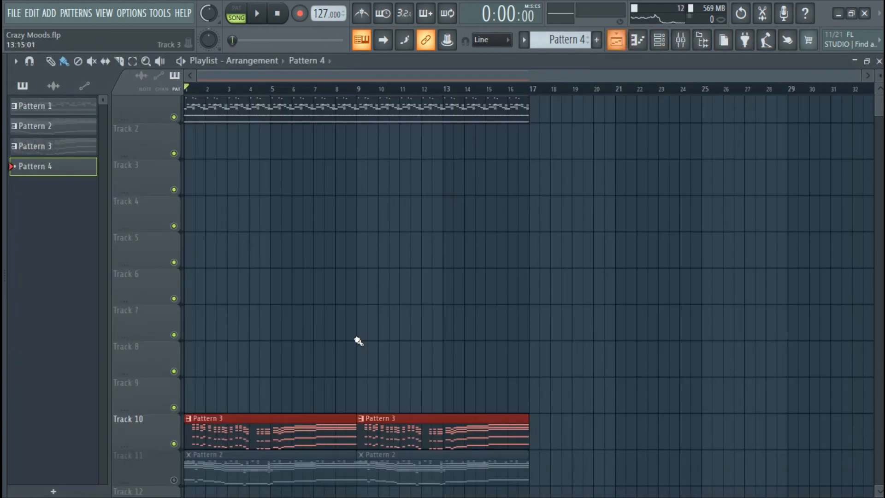
click(174, 444)
click(198, 395)
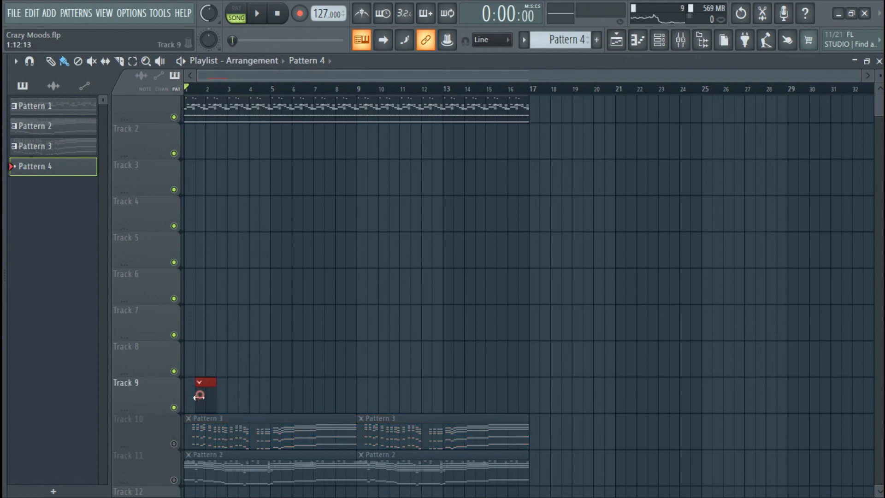
drag(205, 401, 338, 410)
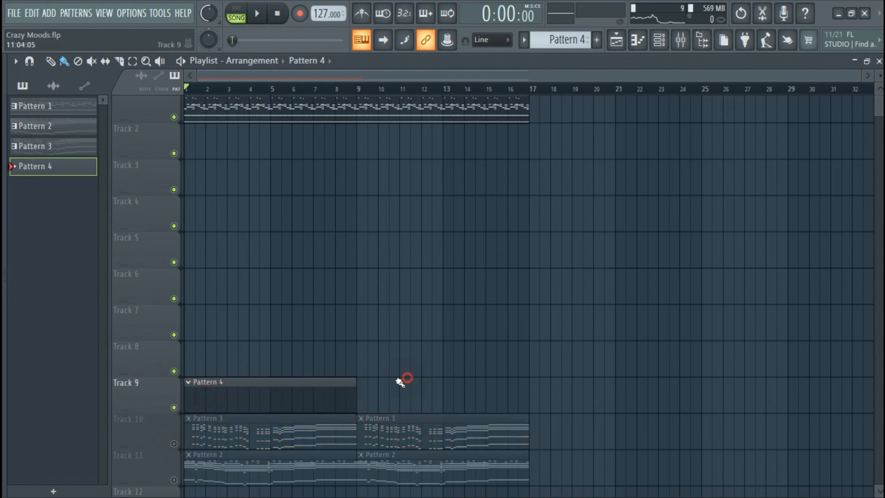
click(368, 394)
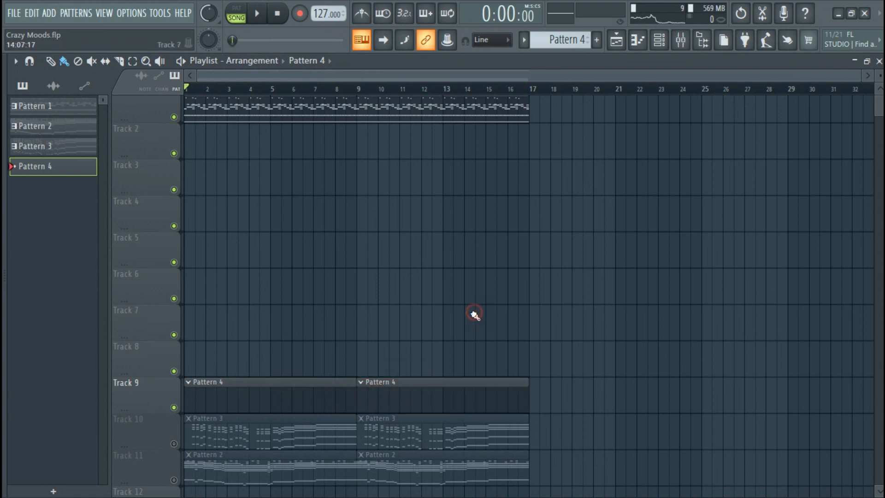
scroll(458, 312, down, 1)
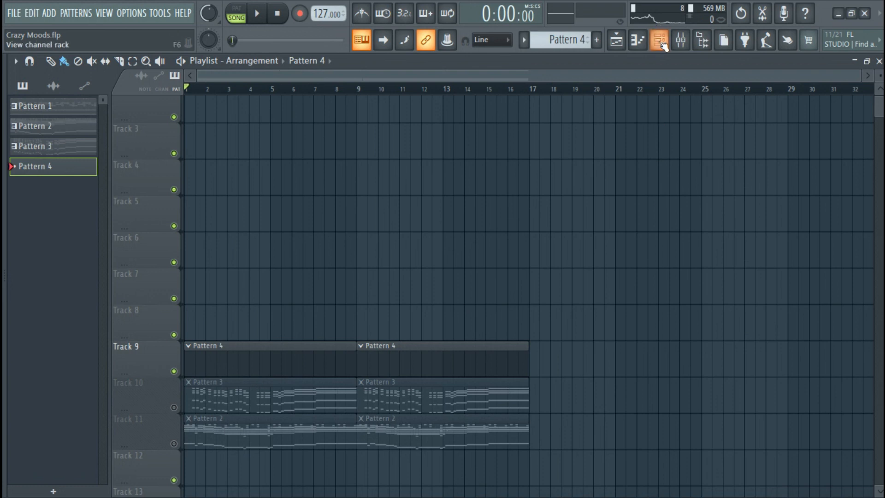
Step: In Pattern 4, clone the GMS #2 channel, mute GMS #2 and open the piano roll of the cloned GMS #3
click(662, 43)
key(KP_1)
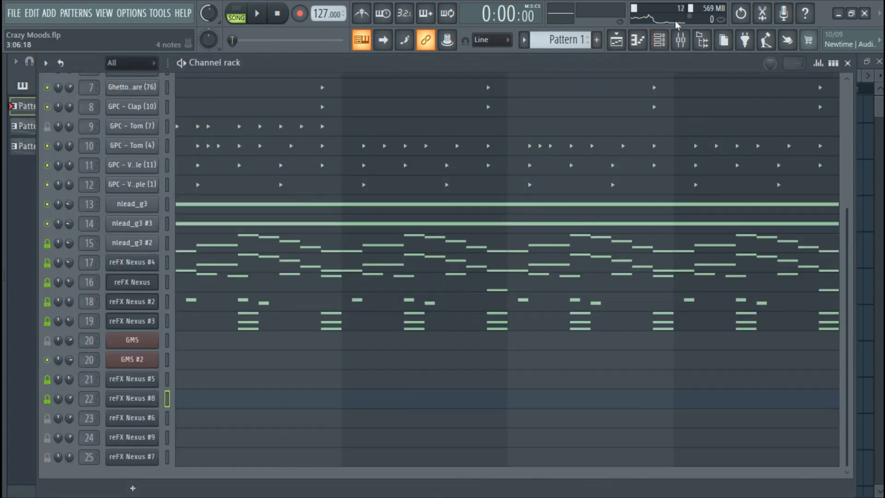
scroll(557, 44, down, 2)
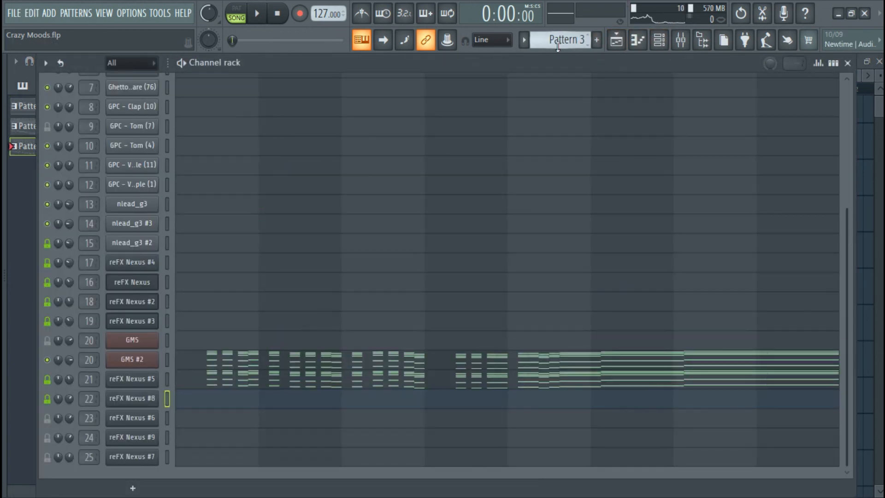
scroll(558, 44, down, 1)
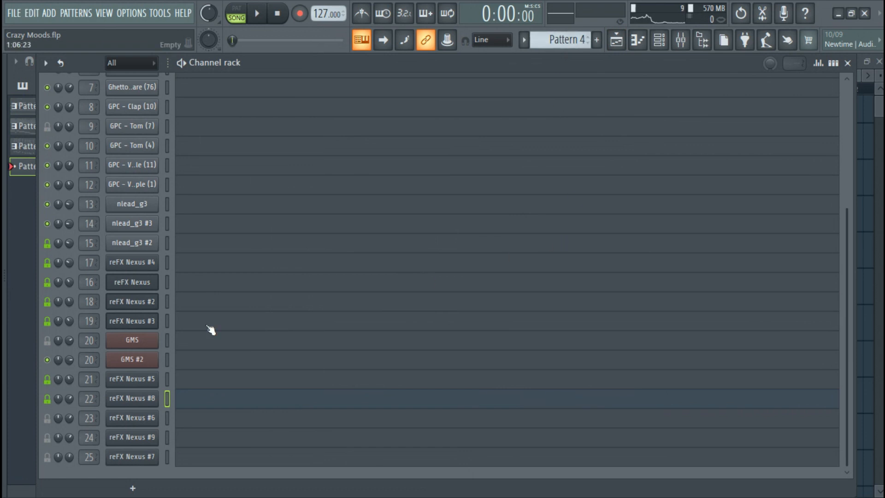
click(167, 362)
key(alt+c)
click(47, 360)
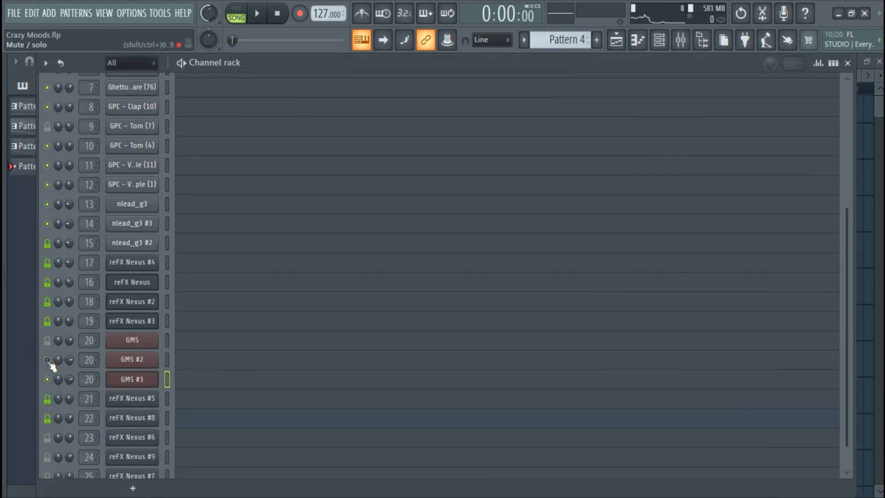
click(662, 40)
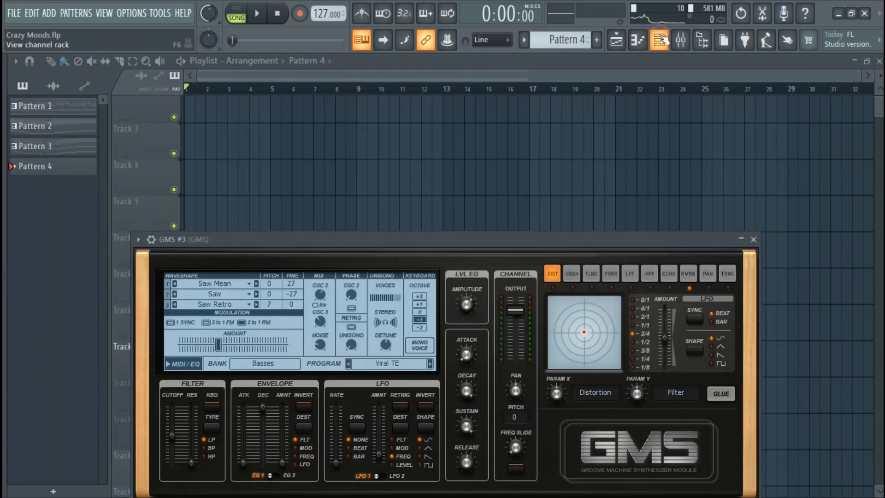
click(662, 40)
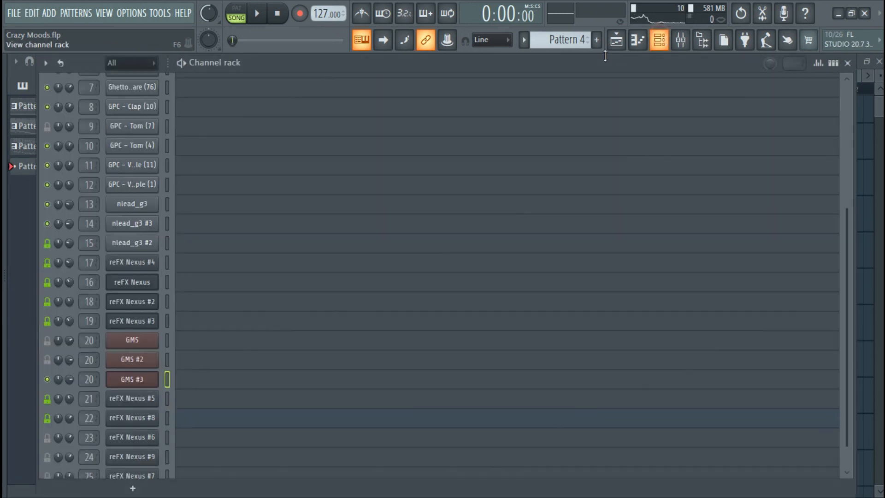
click(237, 385)
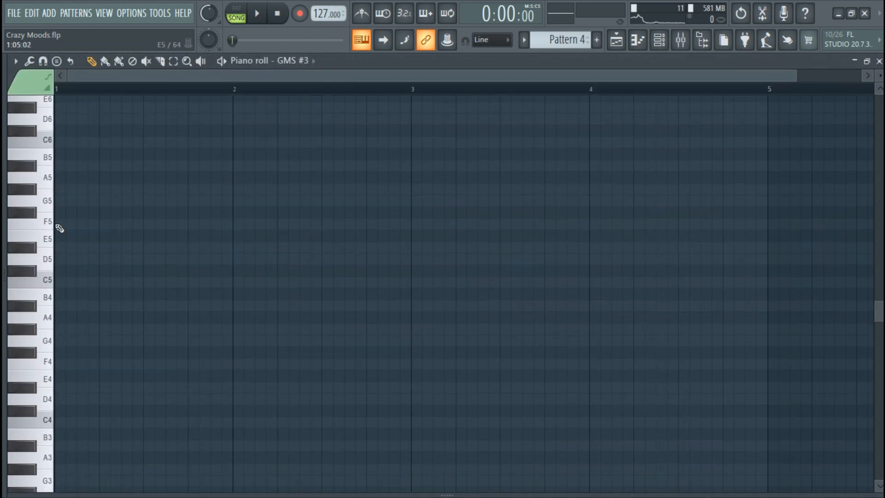
scroll(113, 433, down, 3)
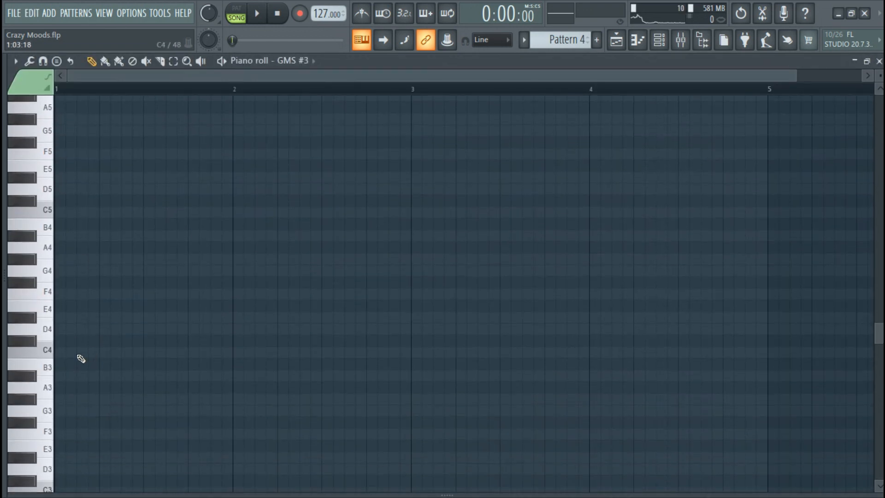
Step: Try out C4 notes of different lengths at the start of bar 1 for GMS #3, auditioning and removing them
click(84, 353)
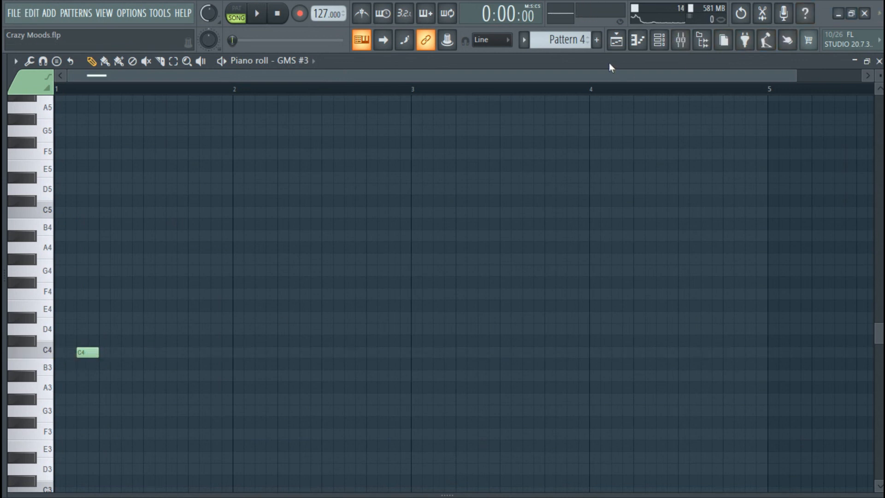
scroll(108, 320, down, 2)
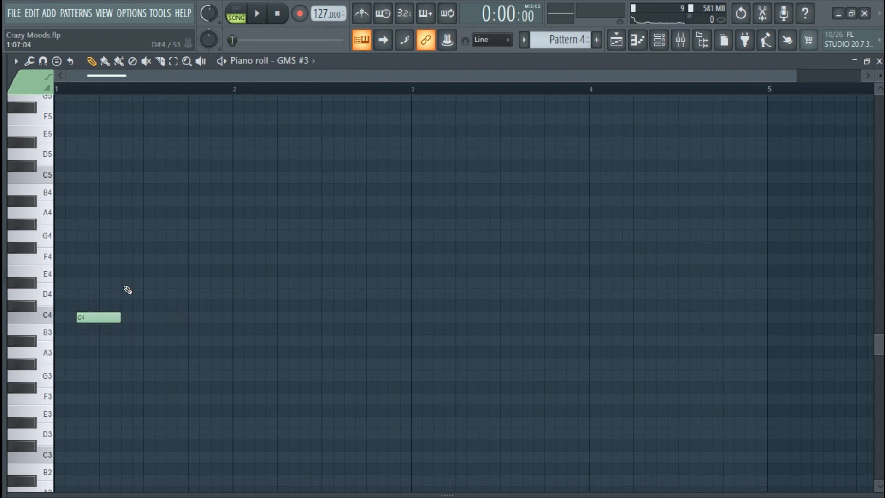
click(126, 287)
right_click(126, 284)
right_click(99, 317)
click(259, 15)
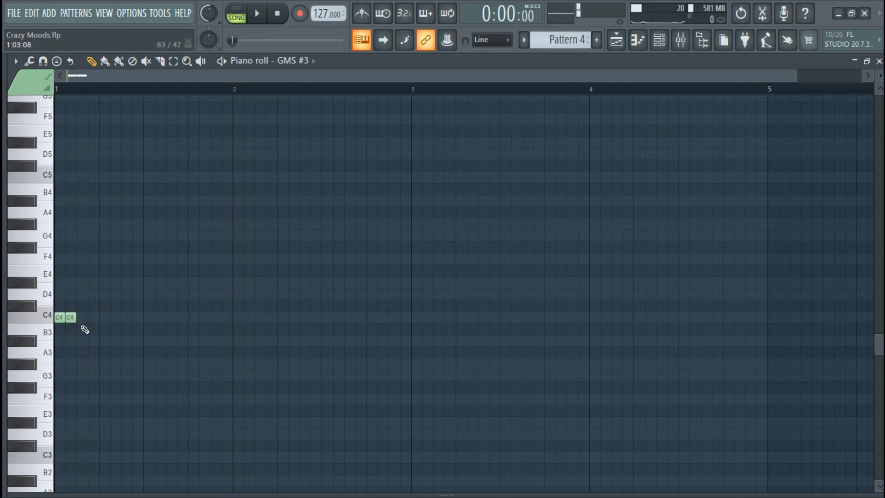
key(space)
key(space)
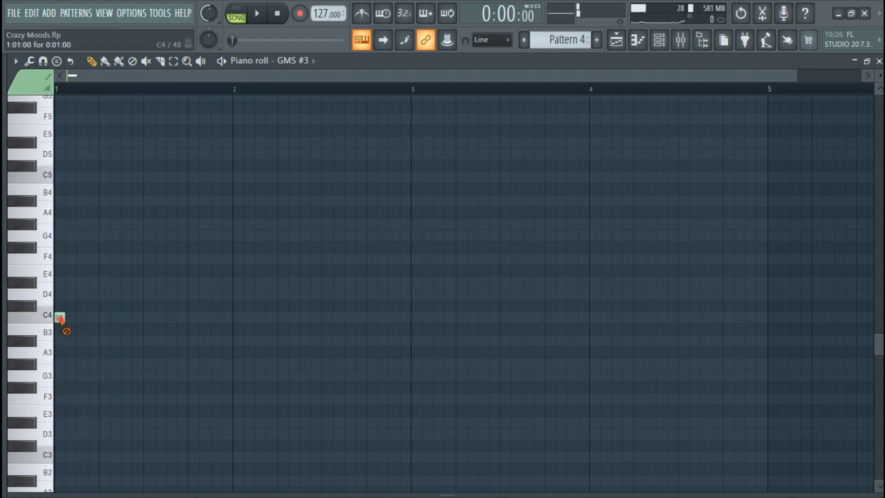
Step: Place a C5 note two steps long at step 3 of bar 1 in the GMS #3 piano roll and play it back
scroll(73, 229, up, 3)
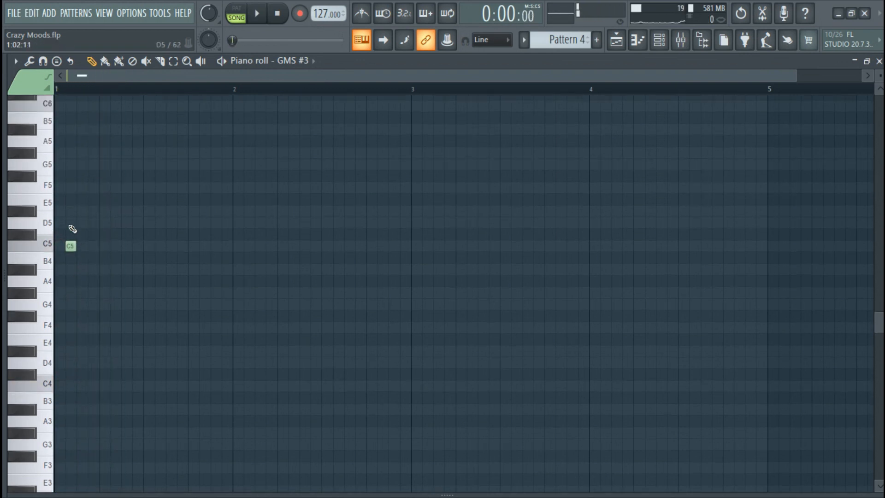
double_click(74, 249)
click(78, 251)
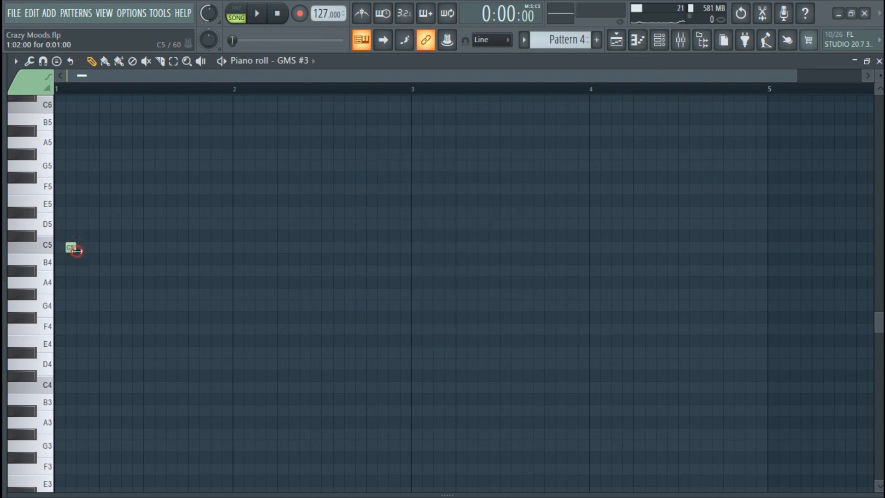
drag(76, 251, 109, 254)
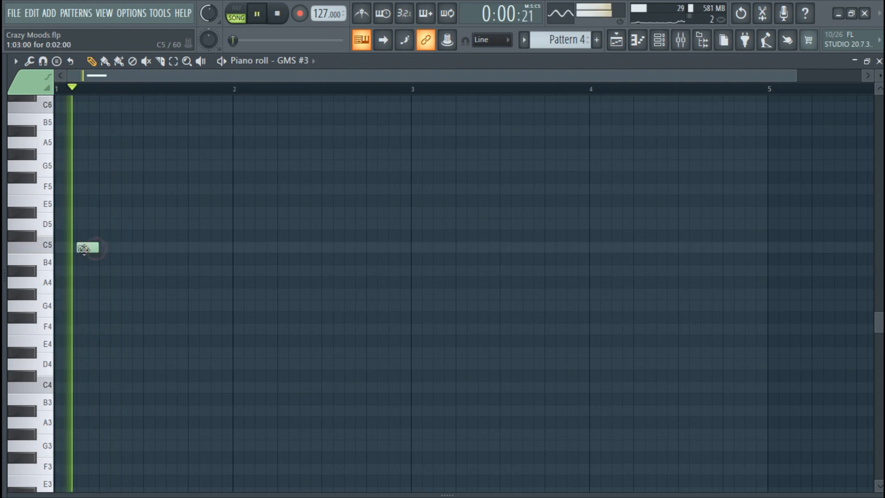
Step: Try F5 at step 6 and D#5 at step 8 after the C5 note, auditioning the phrase and removing the D#5
click(112, 213)
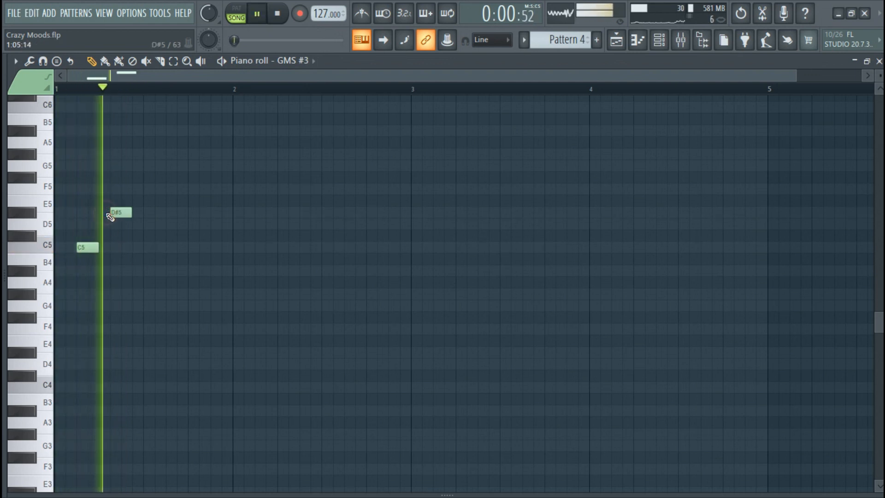
key(space)
drag(125, 213, 125, 192)
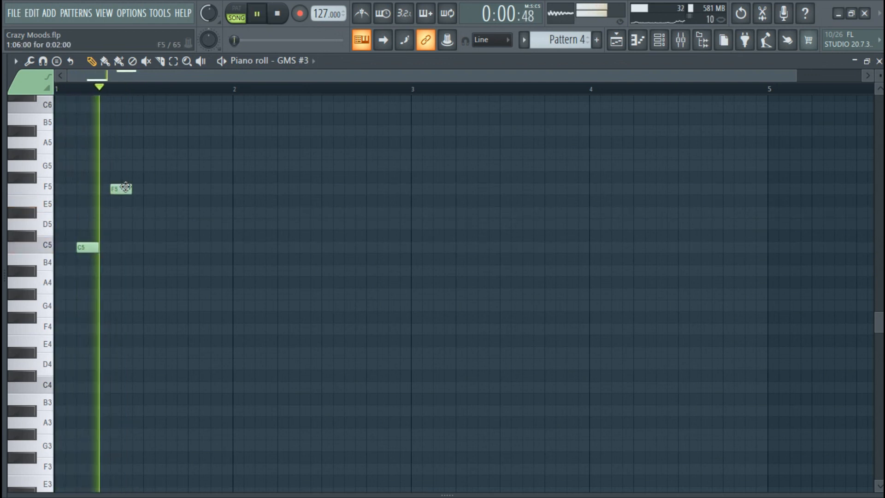
click(149, 213)
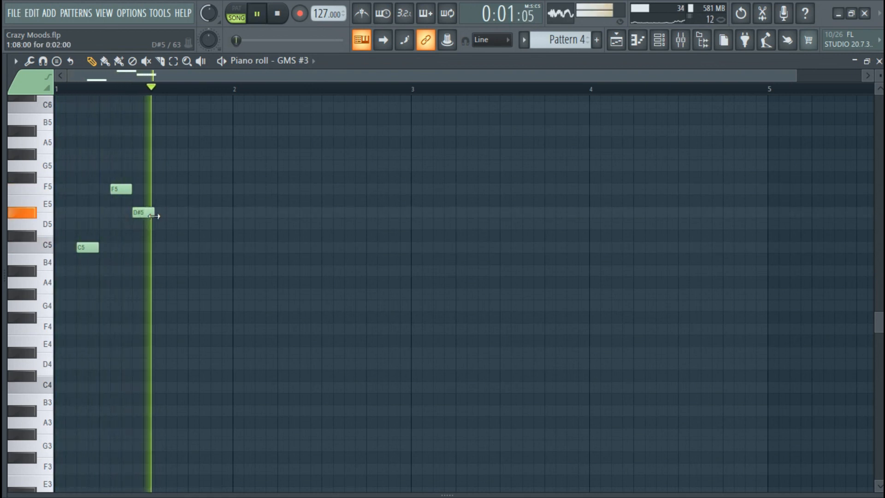
key(space)
key(space)
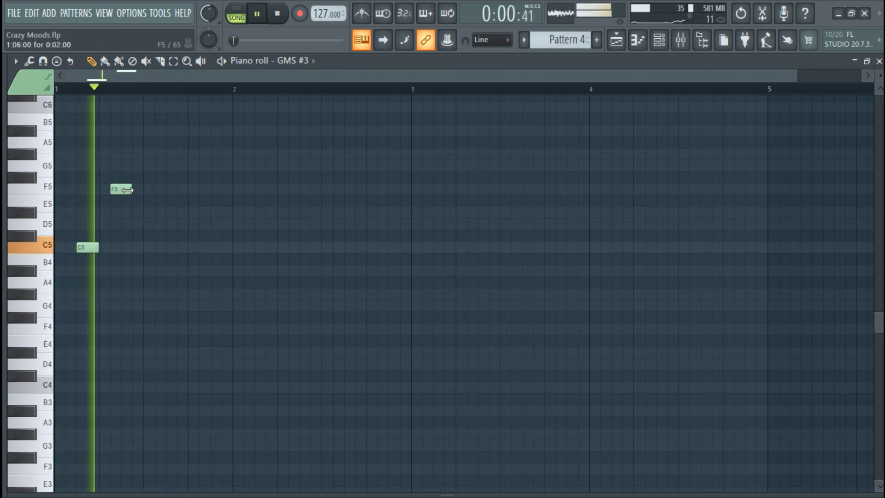
key(space)
key(space)
Step: Move the F5 note to C5 directly after the first C5, add a third two-step C5 behind it, and audition the run
drag(117, 190, 103, 257)
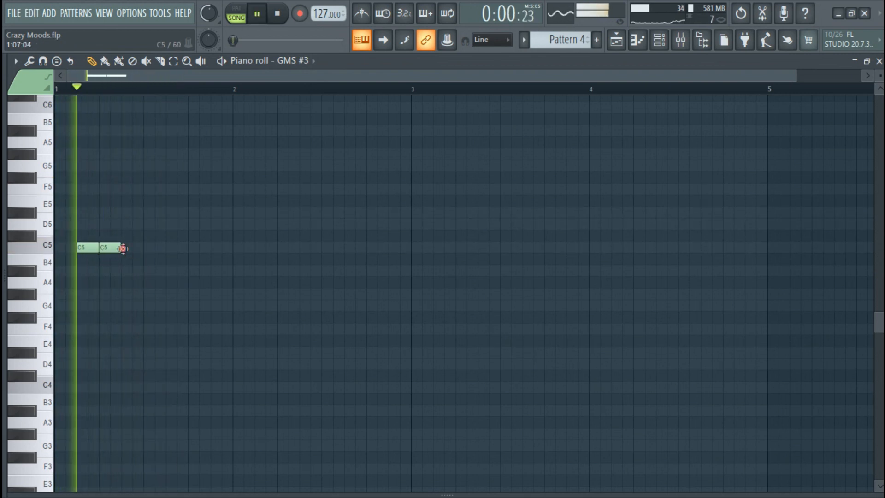
click(131, 248)
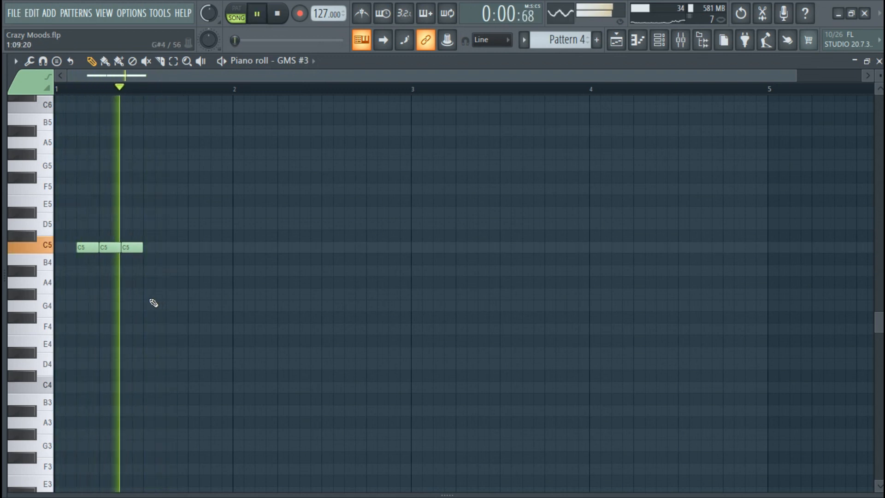
key(space)
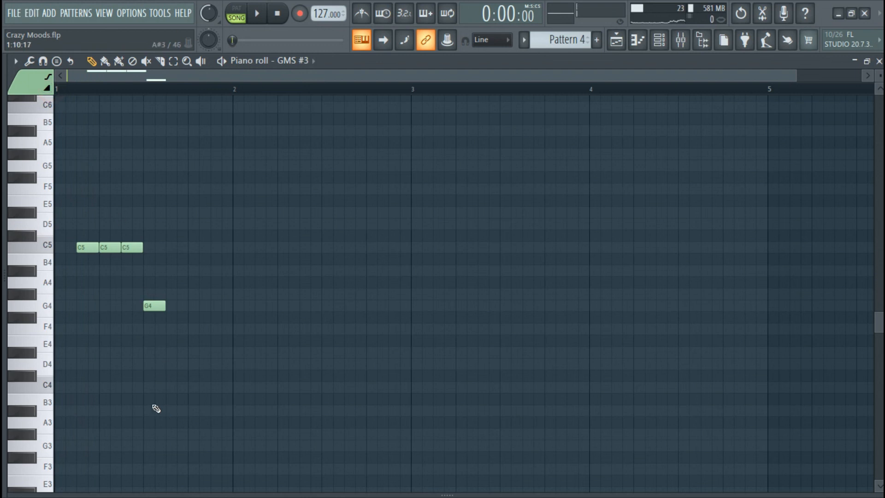
Step: Add a one-step C4 slide note at step 8, and raise the G4 note to G#4 with a length of four steps
mouse_move(140, 391)
mouse_down()
mouse_move(127, 391)
mouse_move(136, 392)
mouse_up()
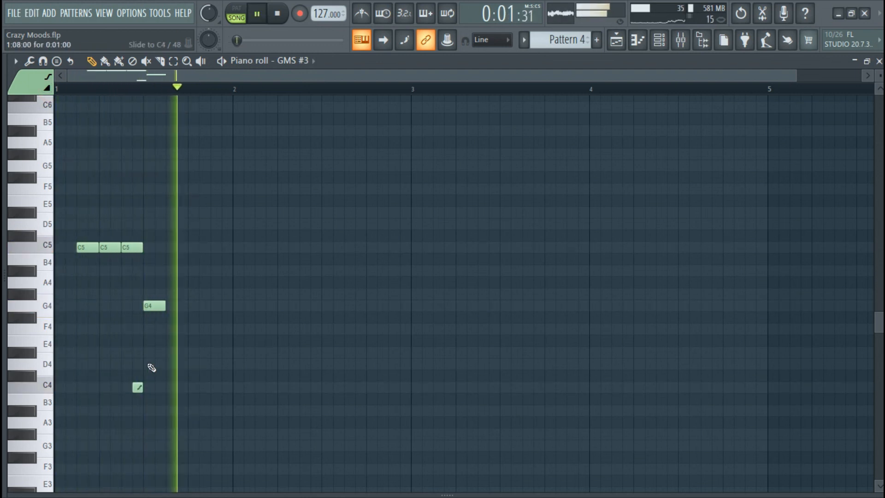
drag(156, 309, 188, 300)
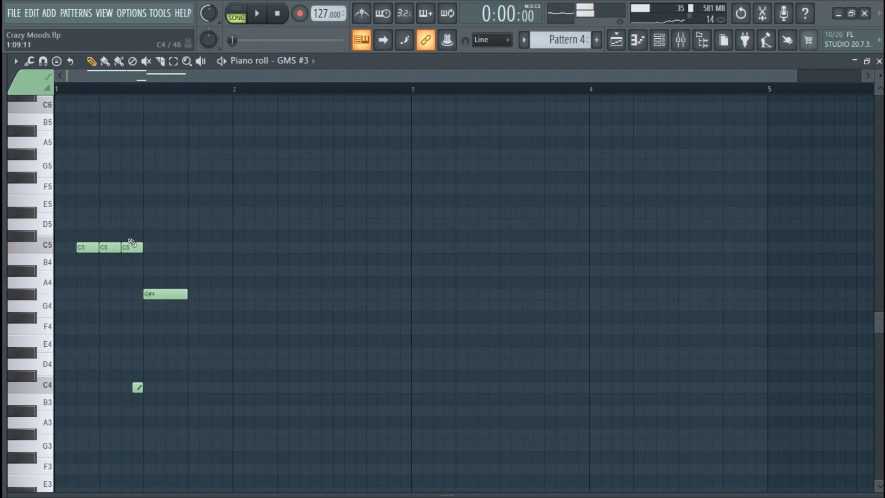
Step: Add three two-step G#4 notes from step 15 of bar 1 and a one-step C4 slide note at step 4 of bar 2, auditioning them
drag(168, 243, 196, 303)
key(space)
right_click(198, 296)
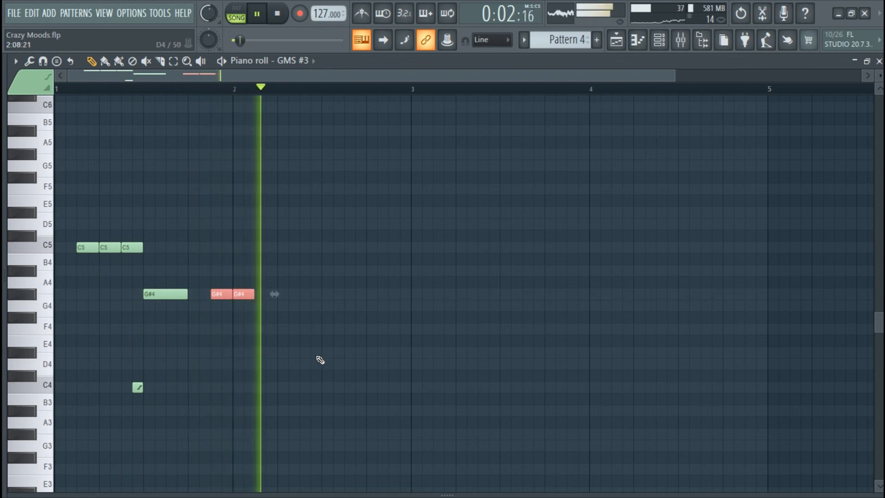
click(261, 296)
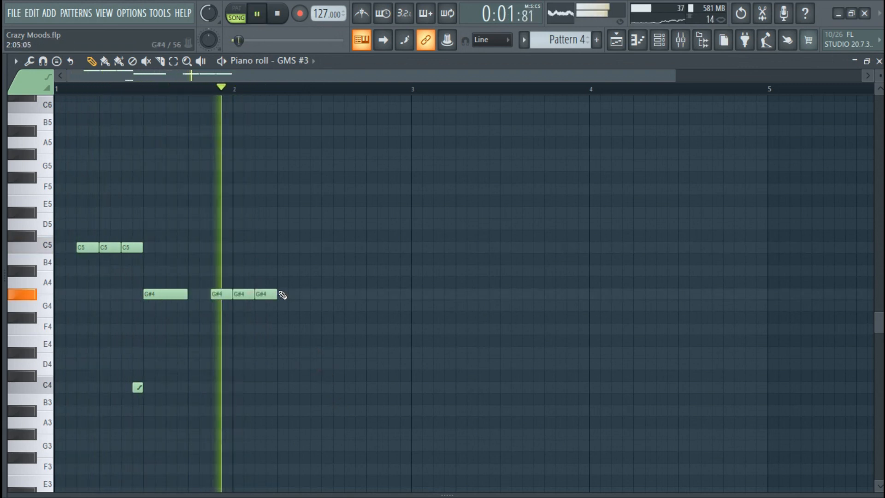
click(271, 400)
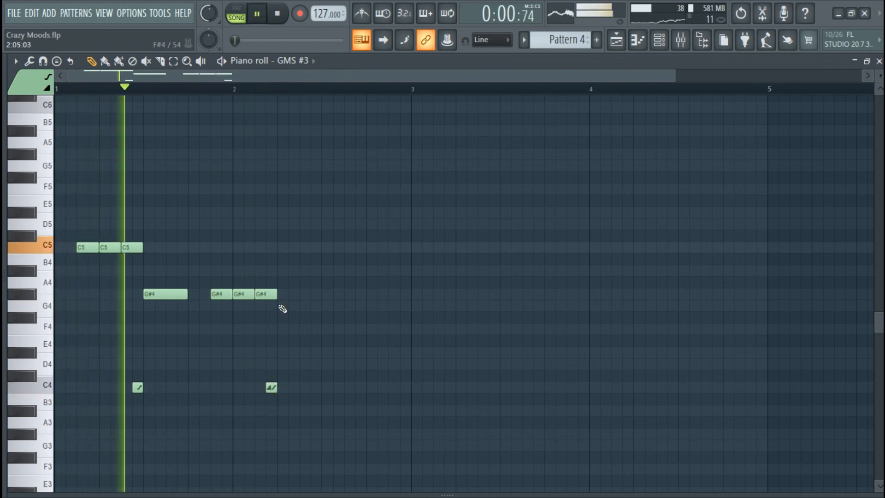
Step: Add a four-step A#4 note at step 5 of bar 2 and a four-step C5 note at step 11 of the same bar
drag(263, 295, 320, 272)
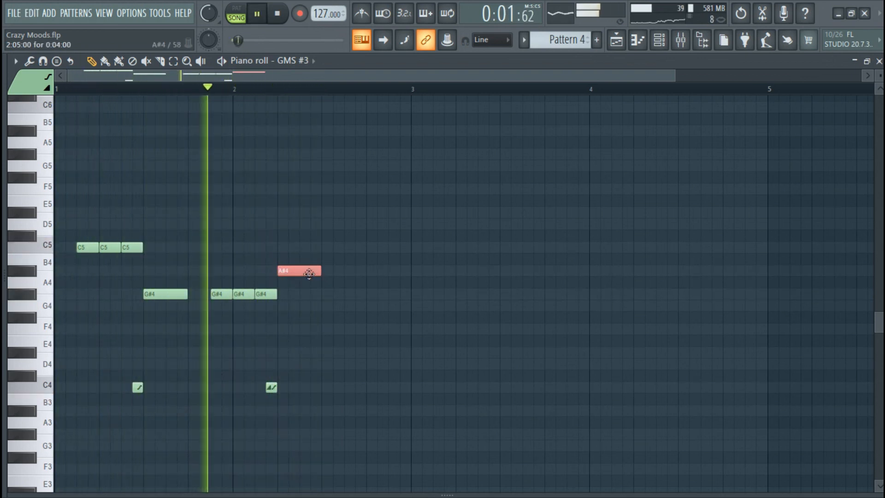
click(339, 258)
drag(370, 253, 382, 241)
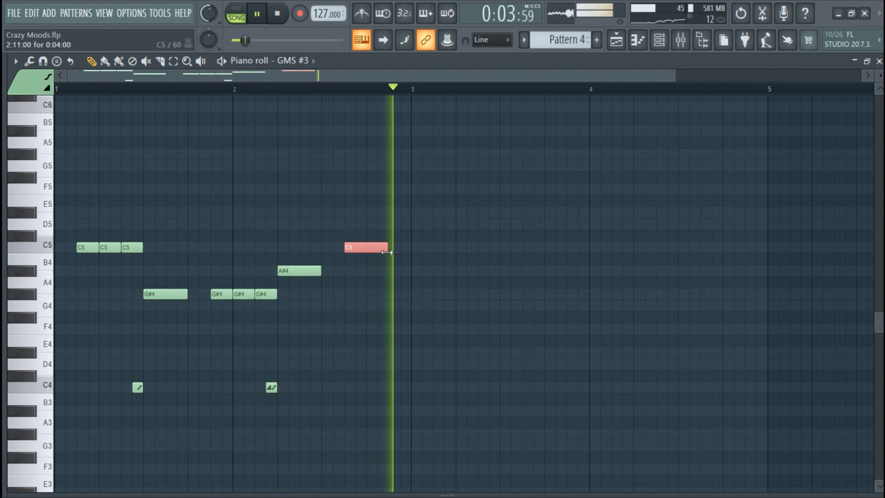
Step: Try an A#4 note at step 15 of bar 2, audition it, and replace it with a two-step C5
click(402, 272)
right_click(429, 273)
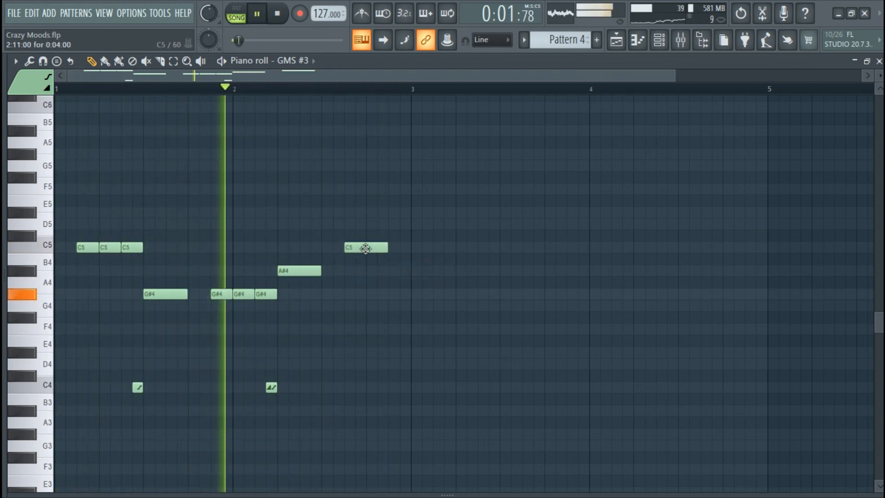
click(394, 271)
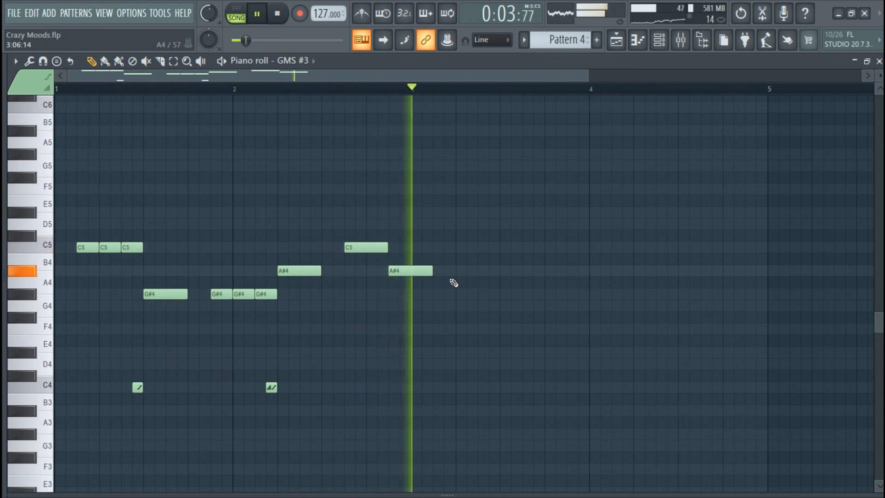
key(space)
key(space)
drag(426, 274, 409, 256)
scroll(417, 292, down, 3)
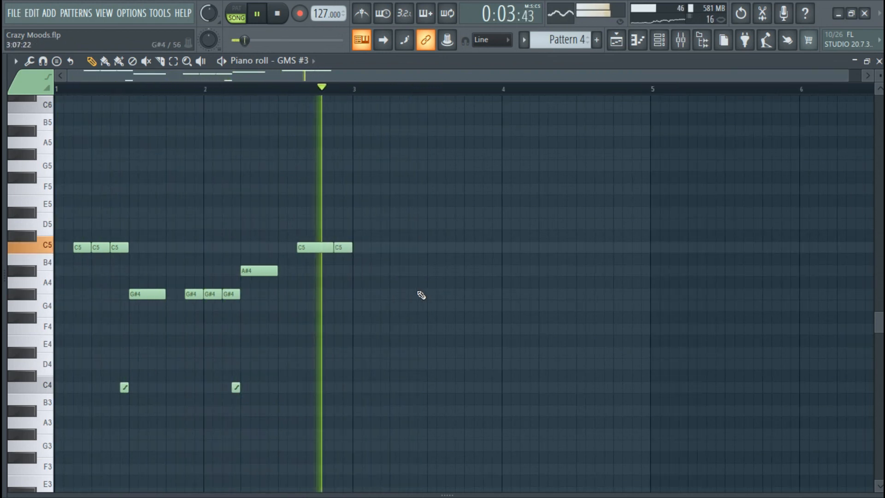
Step: Copy the last two C5 notes to step 11 of bar 3 as G#4 and to step 11 of bar 4 as G4, auditioning the phrase
drag(353, 226, 420, 337)
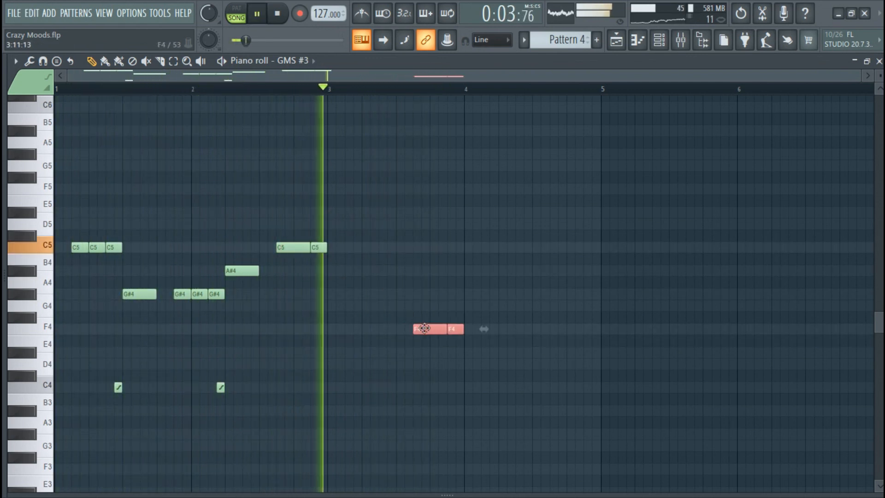
click(413, 353)
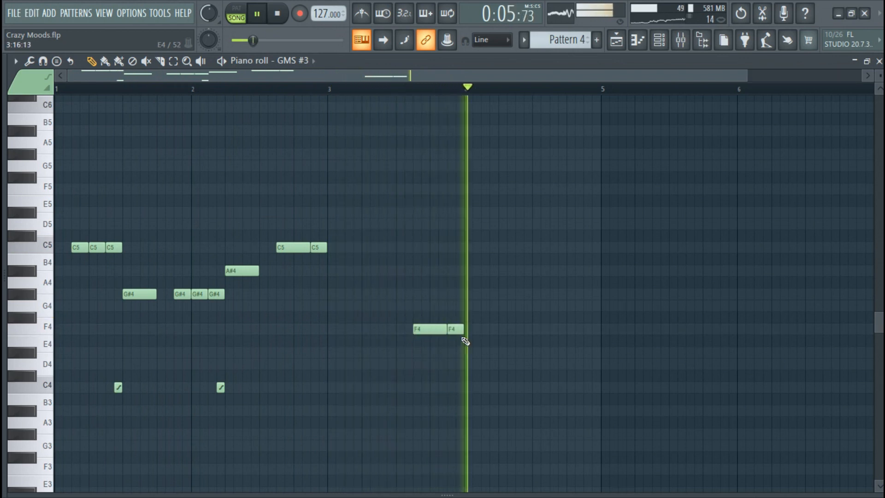
key(space)
click(428, 330)
drag(426, 321, 565, 305)
click(557, 332)
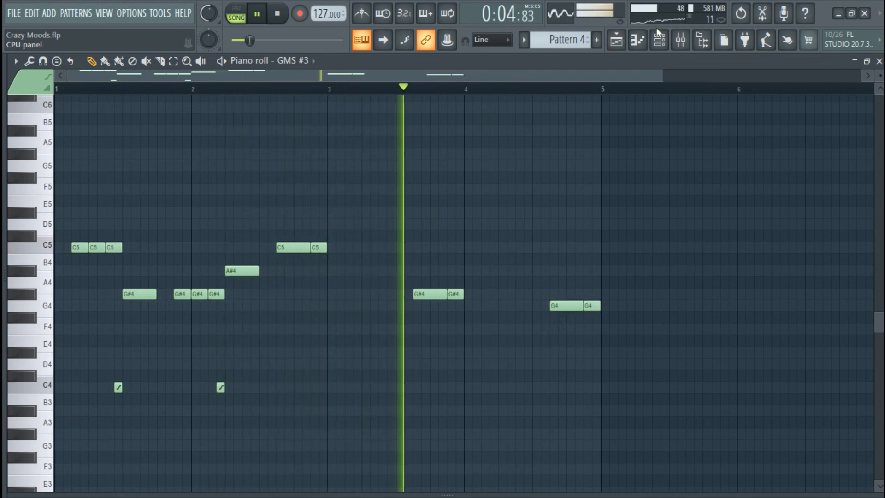
Step: Adjust the master volume to 77% during playback
drag(212, 17, 211, 9)
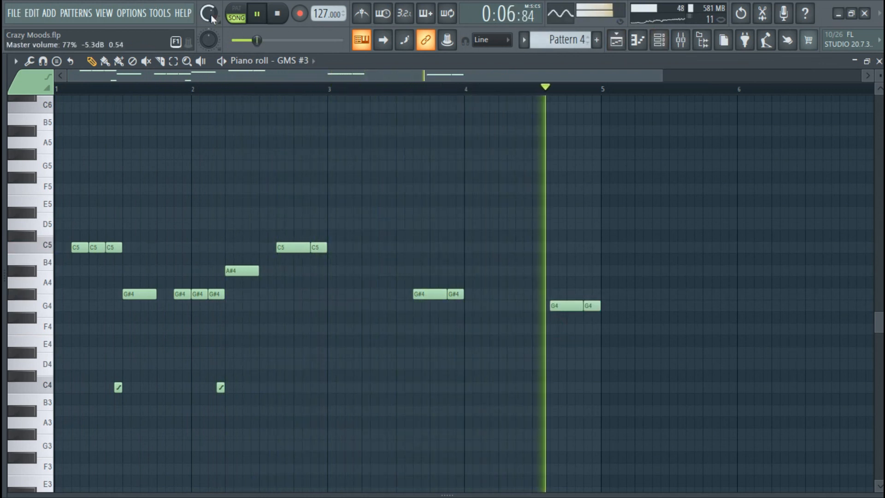
key(space)
Step: Add three two-step G4 notes from step 3 of bar 5 and a one-step D#4 slide note at step 8
drag(628, 282, 547, 334)
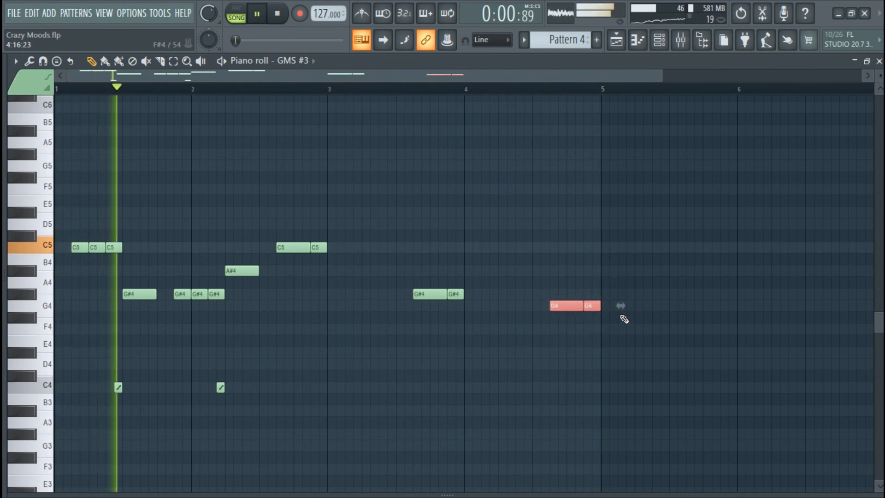
ctrl+click(623, 316)
click(626, 306)
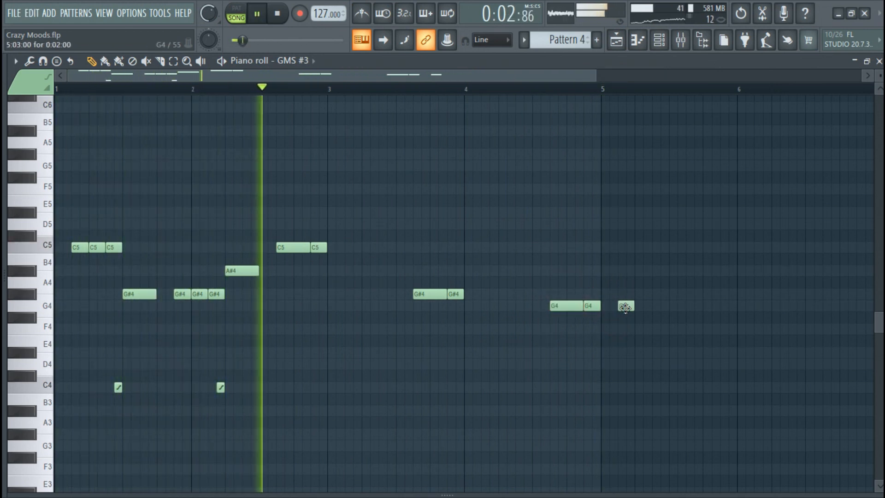
click(640, 306)
click(660, 306)
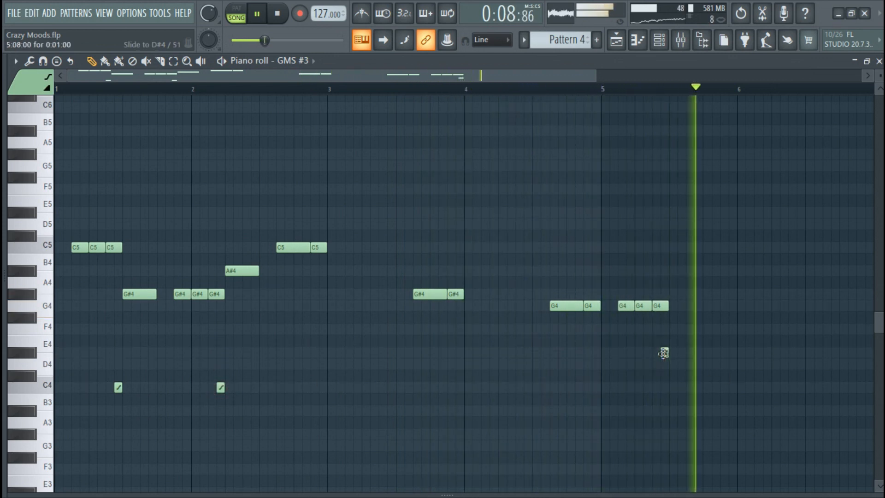
Step: Lengthen the last G4 in bar 5 to four steps, add a one-bar G#4 at step 11, and play it back
scroll(663, 352, down, 2)
click(364, 90)
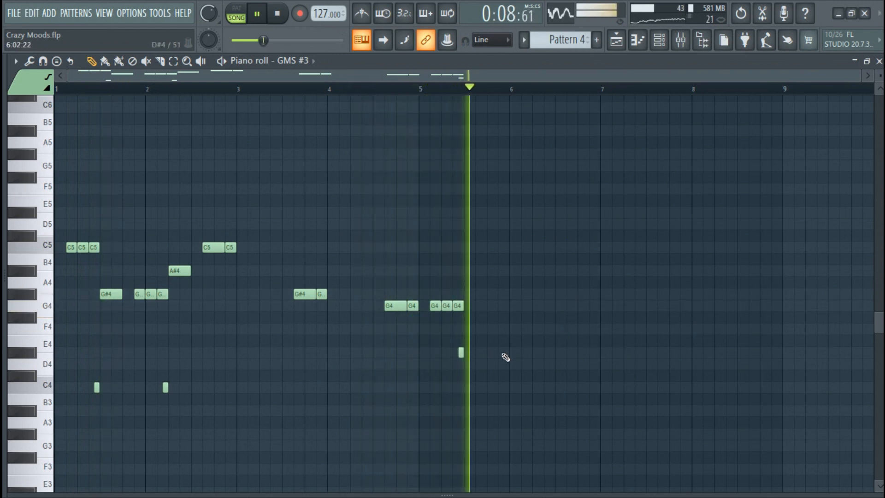
key(space)
drag(463, 306, 582, 297)
key(space)
key(space)
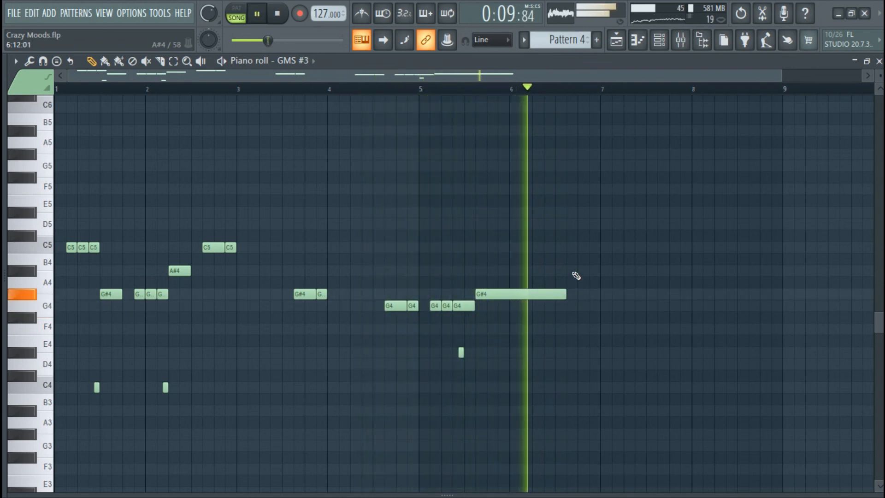
Step: Add twelve-step notes: A#4 at step 11 of bar 6, C5 at step 7 of bar 7, and C5 at step 3 of bar 8
mouse_move(577, 273)
mouse_down()
mouse_move(657, 271)
mouse_move(619, 276)
mouse_move(624, 271)
mouse_up()
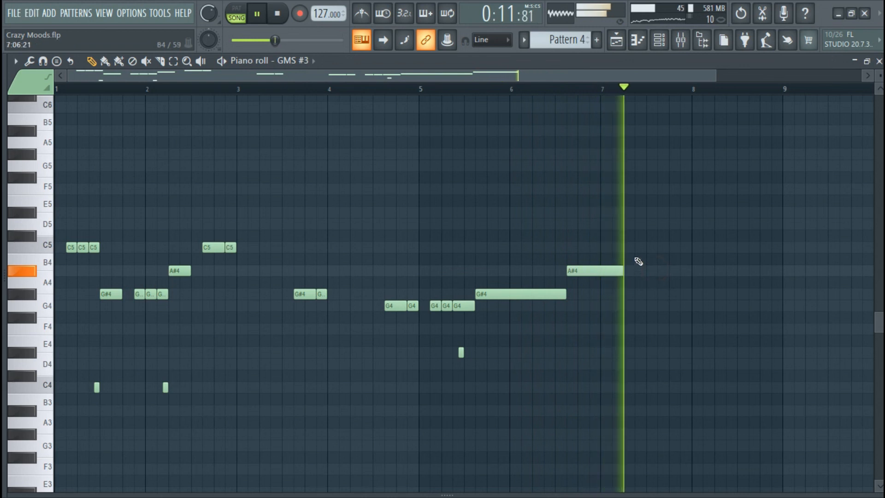
click(638, 248)
click(710, 247)
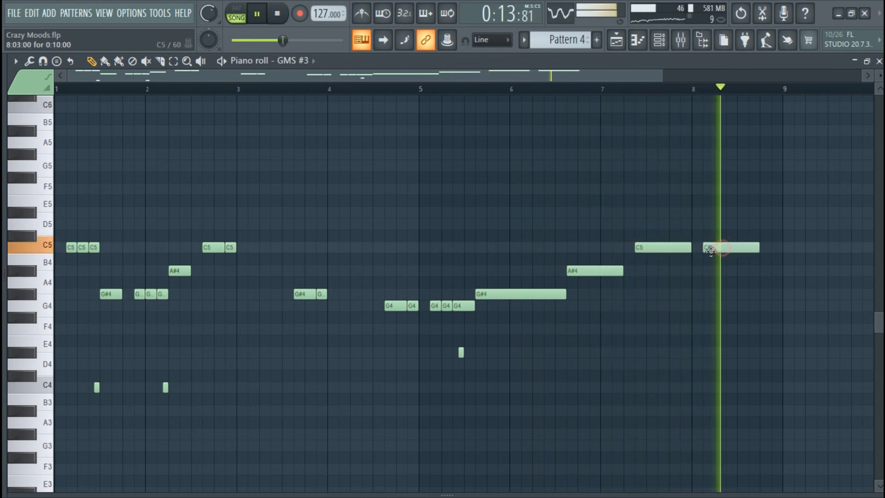
drag(691, 248, 703, 249)
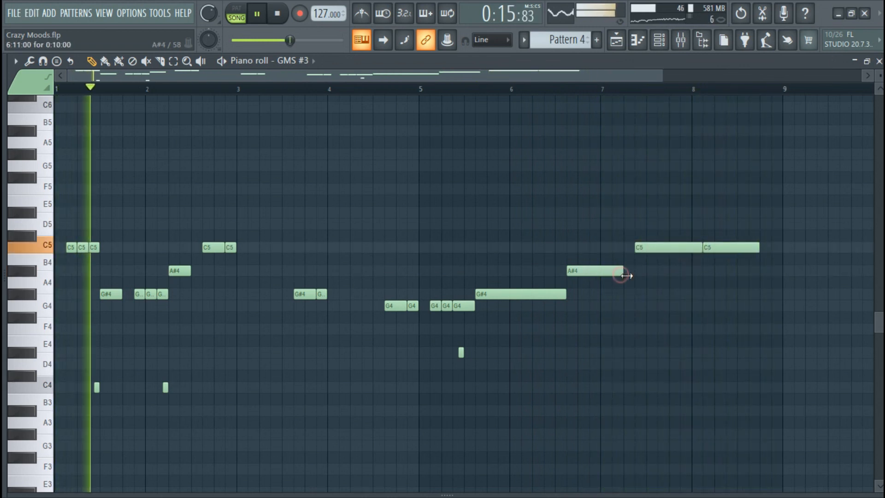
drag(628, 276, 636, 274)
drag(761, 248, 771, 249)
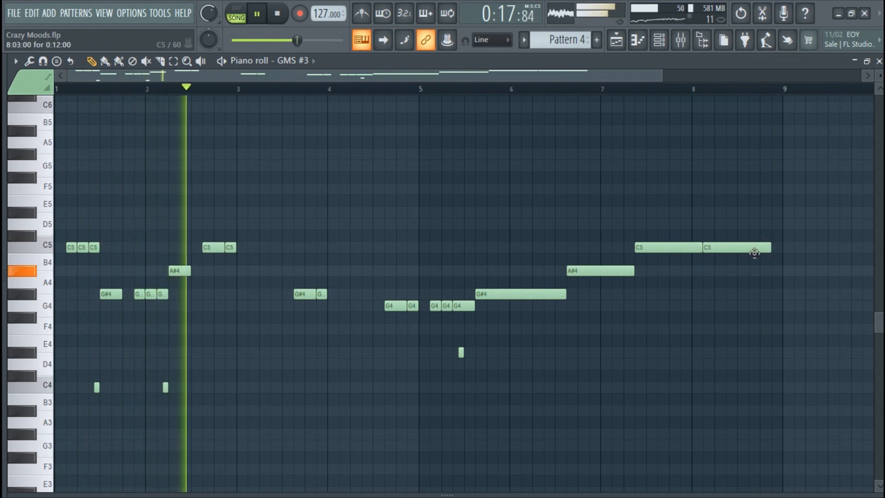
Step: Try to harmonize the melody by cloning all its non-slide notes three semitones higher and raising the first B4 copies to C5
click(34, 231)
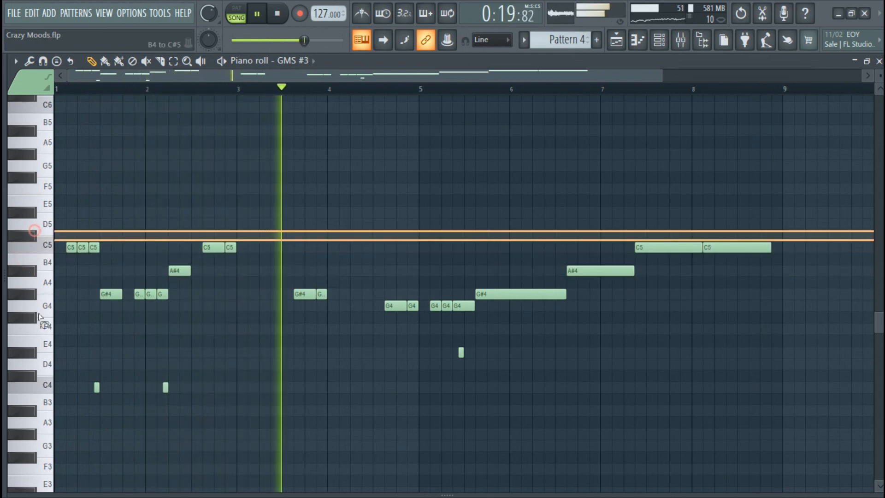
mouse_move(39, 318)
mouse_down()
mouse_move(41, 341)
mouse_move(42, 331)
mouse_up()
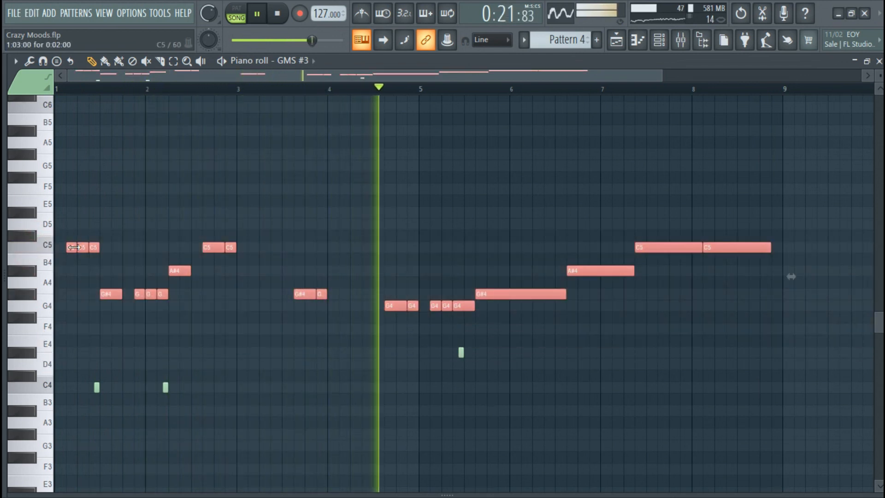
shift+drag(71, 248, 69, 210)
click(123, 211)
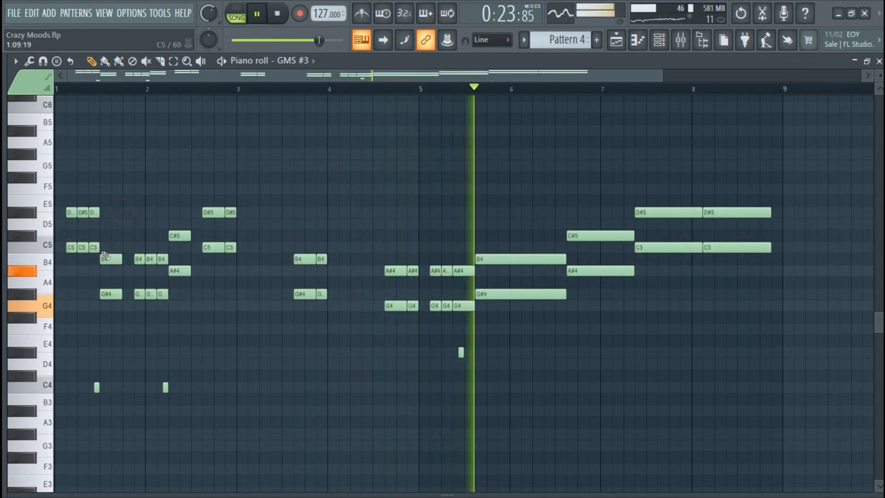
ctrl+drag(100, 252, 160, 247)
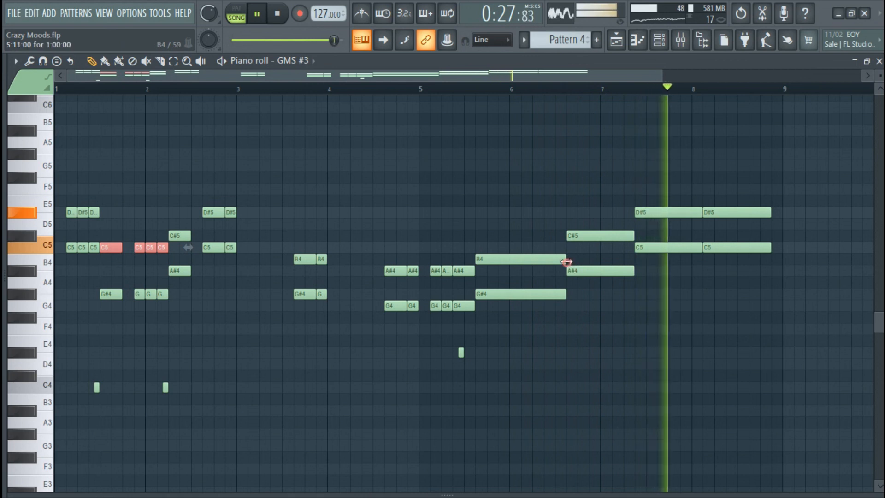
Step: Undo the note moves and the cloning of the whole melody
key(ctrl+z)
key(ctrl+z)
key(ctrl+z)
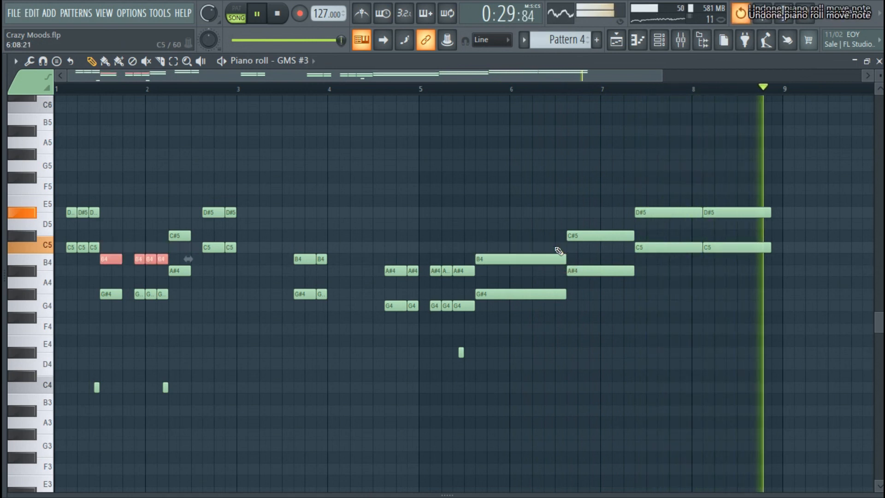
key(ctrl+z)
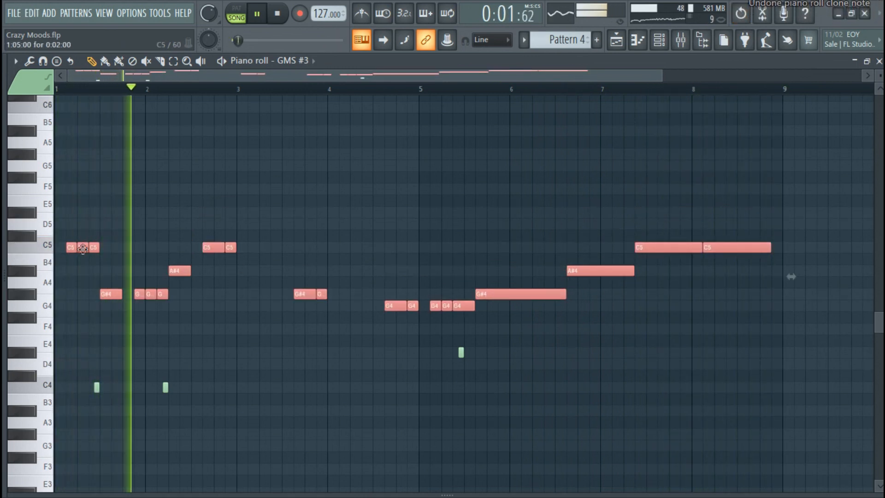
Step: Clone all the C5 notes up to D#5 and all the A#4 notes up to D5
key(ctrl+z)
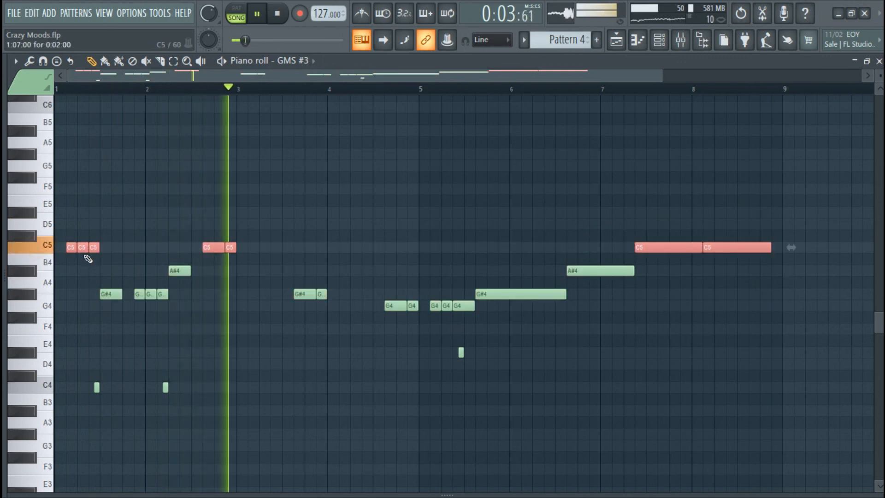
drag(79, 251, 81, 213)
ctrl+click(39, 271)
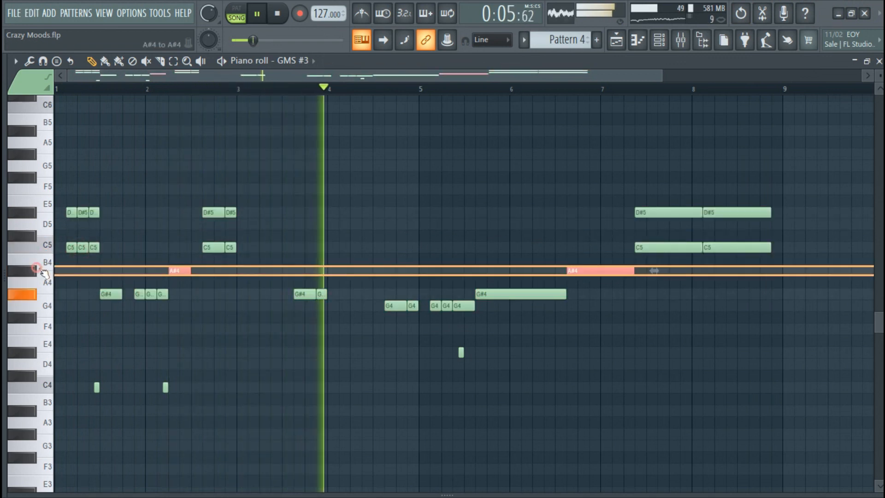
drag(171, 272, 171, 224)
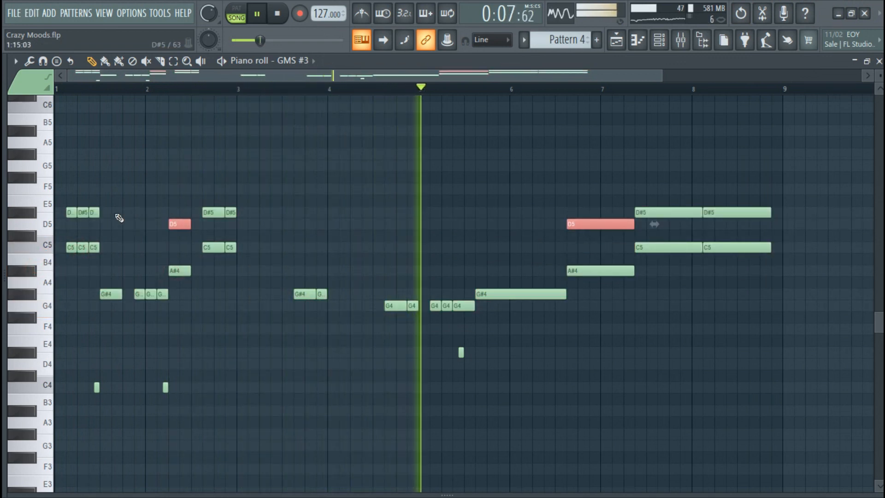
Step: Clone the D#5 notes up to G5 and the D5 notes up to F5 to complete the triads
ctrl+click(20, 213)
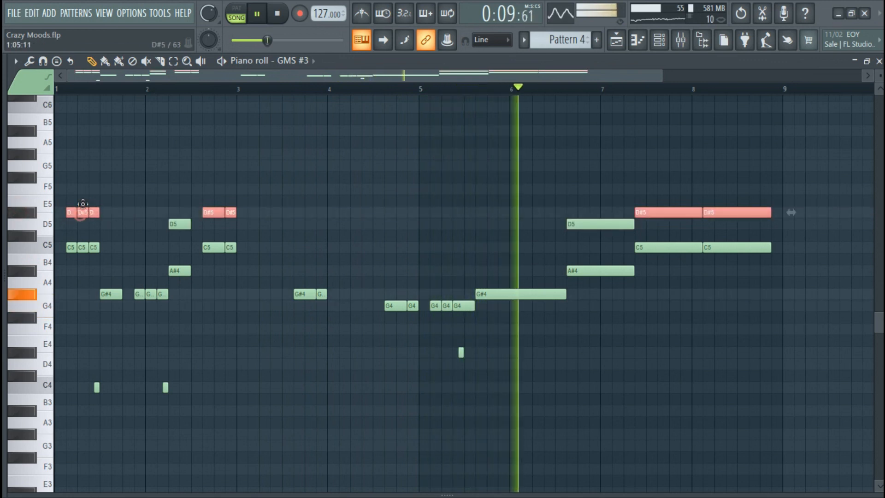
drag(84, 212, 84, 164)
ctrl+click(46, 224)
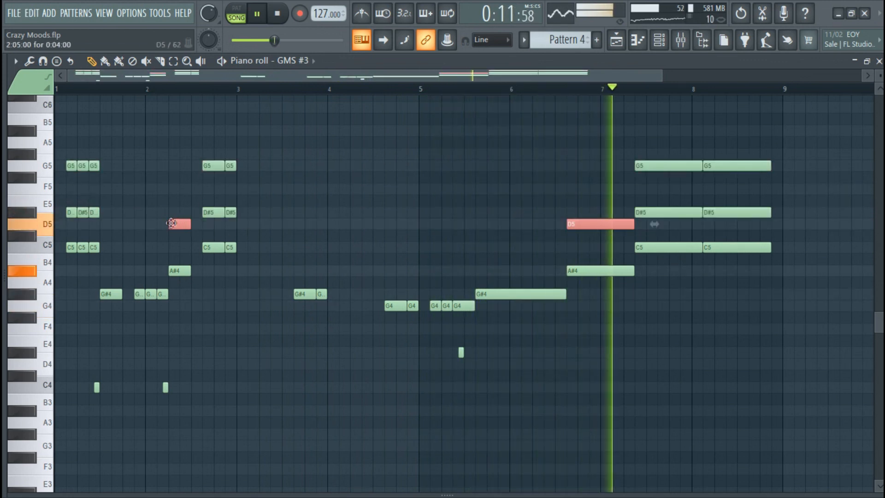
drag(176, 225, 175, 188)
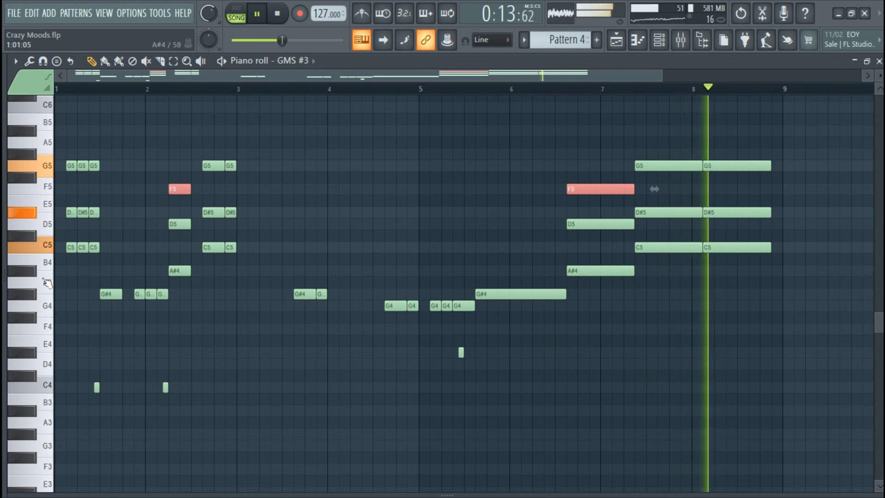
Step: Clone all the G#4 notes up to C5 and D#5 to form triads, and clear the selection
ctrl+click(32, 294)
drag(111, 293, 116, 212)
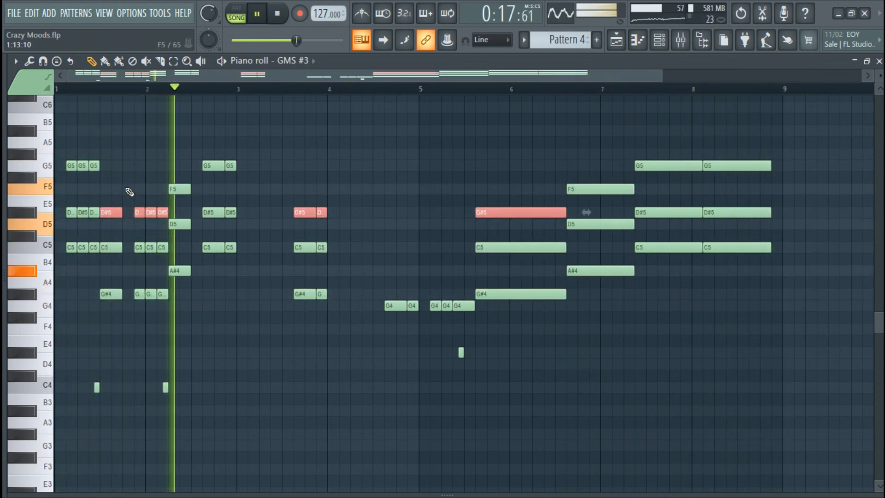
click(267, 356)
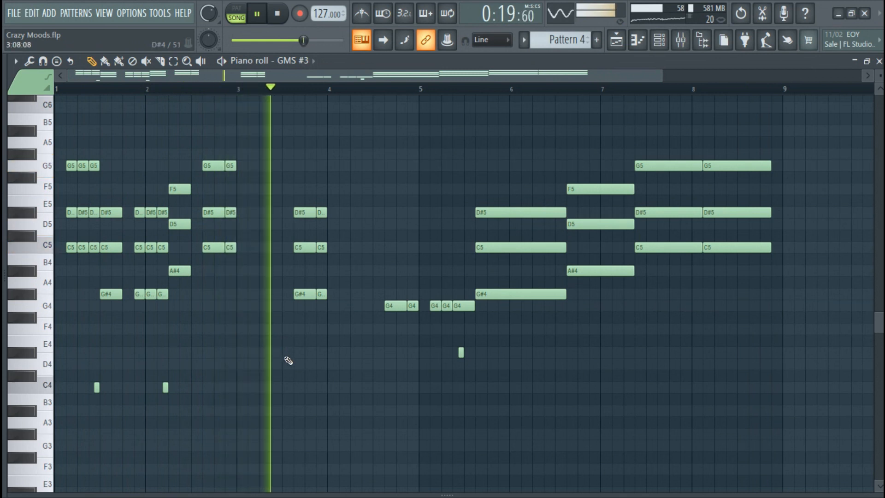
Step: Clone all the G4 notes up to A#4 and D5 to form triads, and transpose the whole melody up one octave
scroll(299, 346, down, 1)
drag(297, 296, 376, 315)
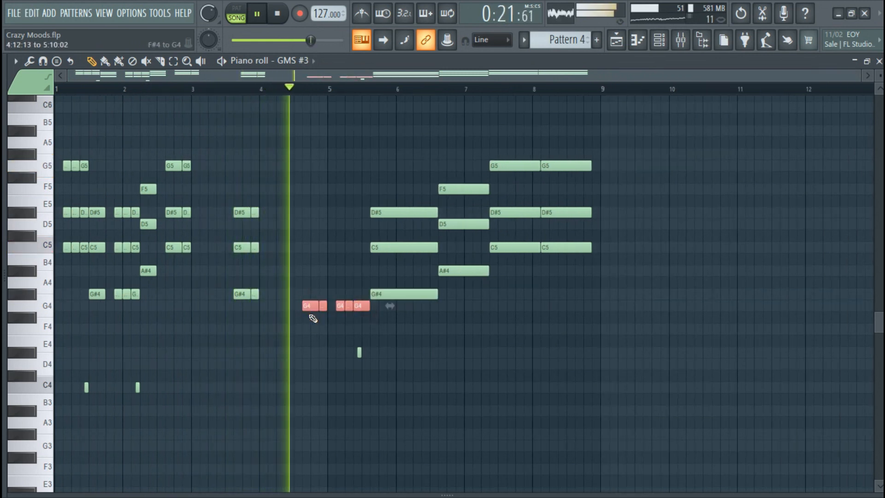
drag(312, 308, 312, 224)
click(291, 353)
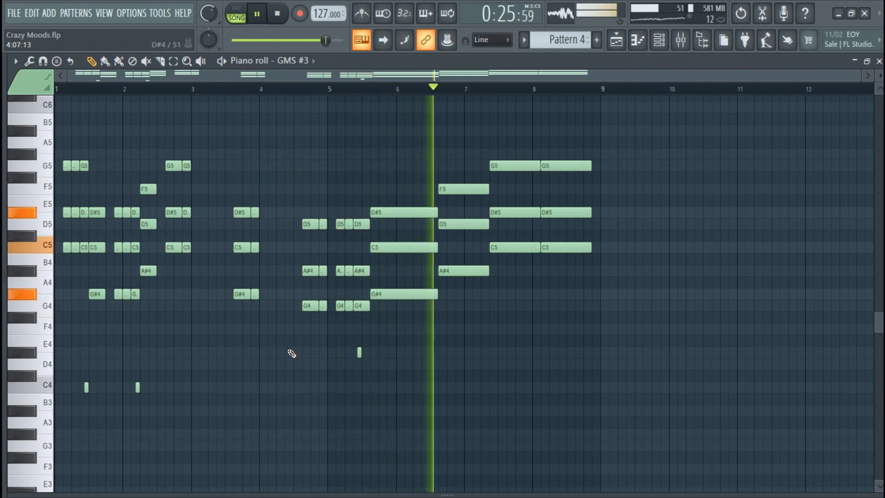
key(ctrl+Up)
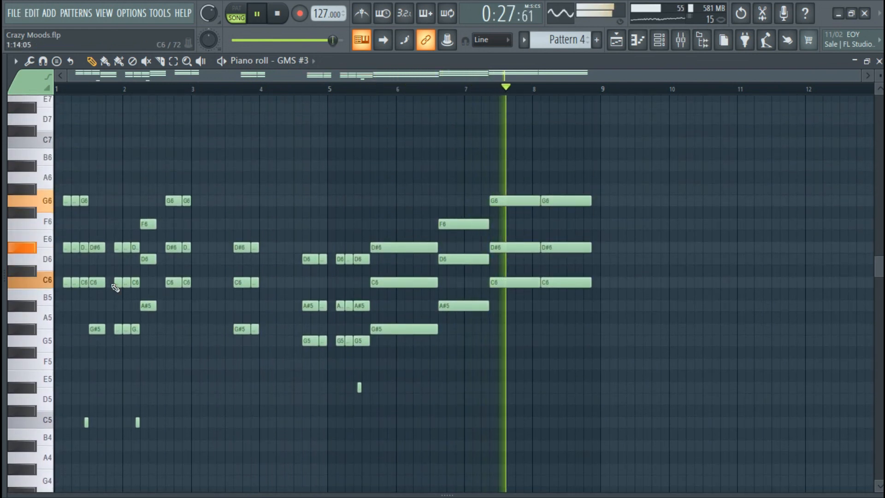
Step: Duplicate the lowest note of every chord two octaves down as a bass line, and lower the three short stray notes one octave
drag(80, 300, 88, 297)
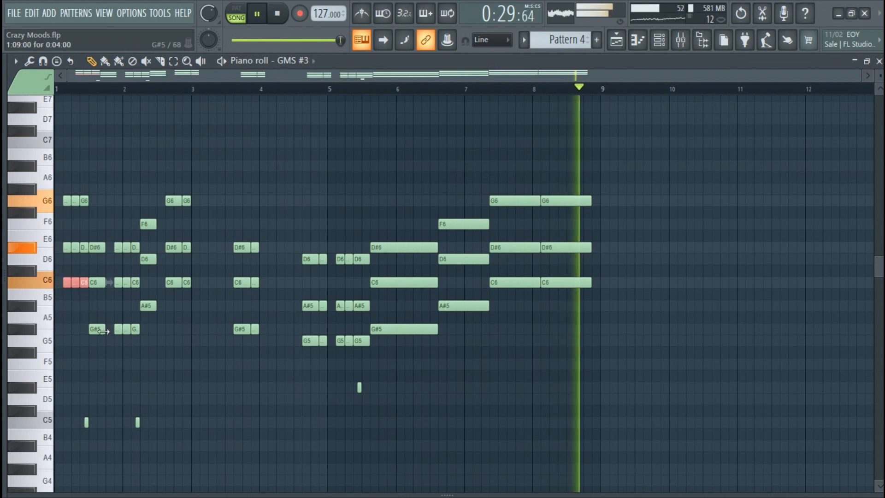
mouse_move(109, 331)
mouse_down()
mouse_move(91, 325)
mouse_move(141, 337)
mouse_up()
drag(160, 306, 186, 283)
drag(235, 345, 337, 351)
drag(466, 349, 432, 334)
drag(477, 296, 484, 328)
drag(570, 295, 519, 283)
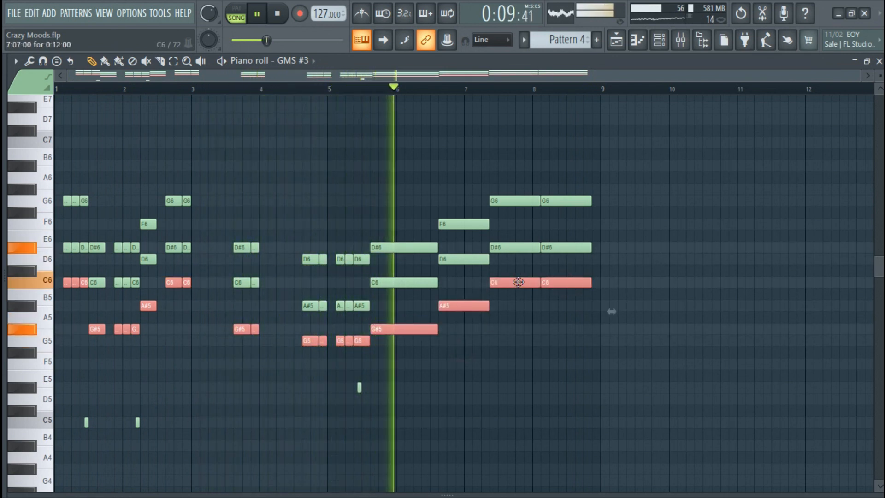
key(ctrl+c)
key(ctrl+v)
key(ctrl+Down)
key(ctrl+Down)
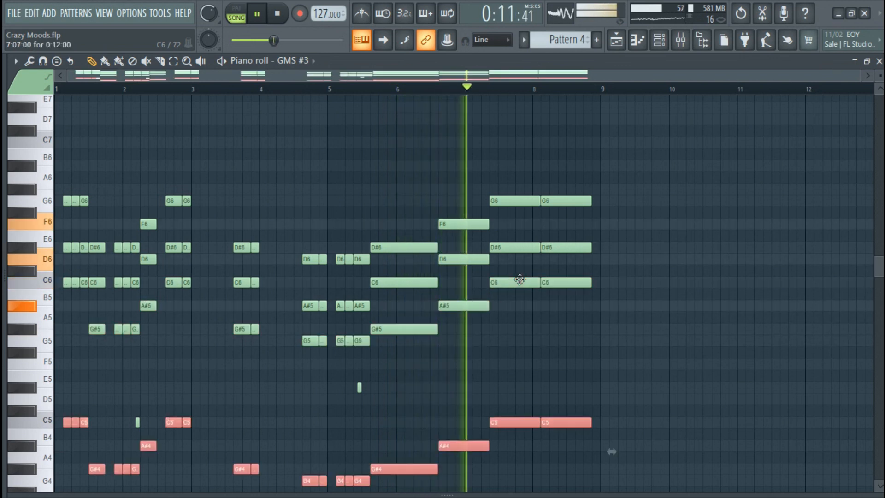
scroll(522, 280, down, 5)
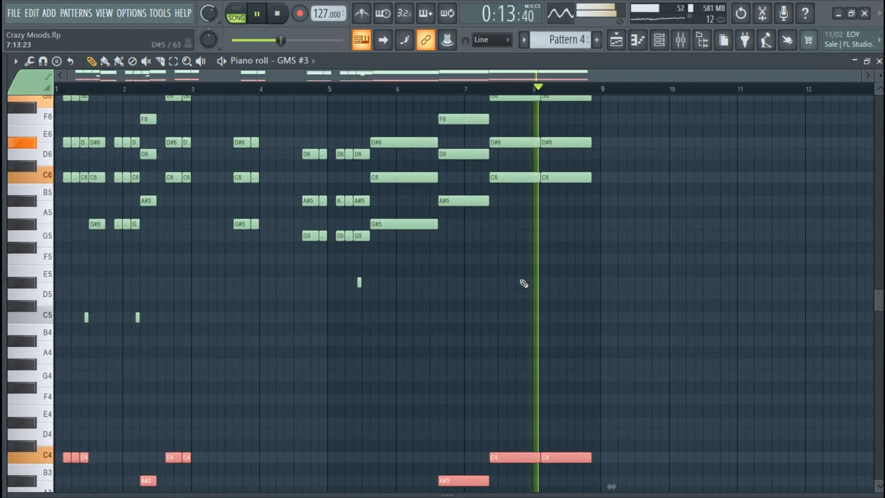
drag(441, 266, 54, 353)
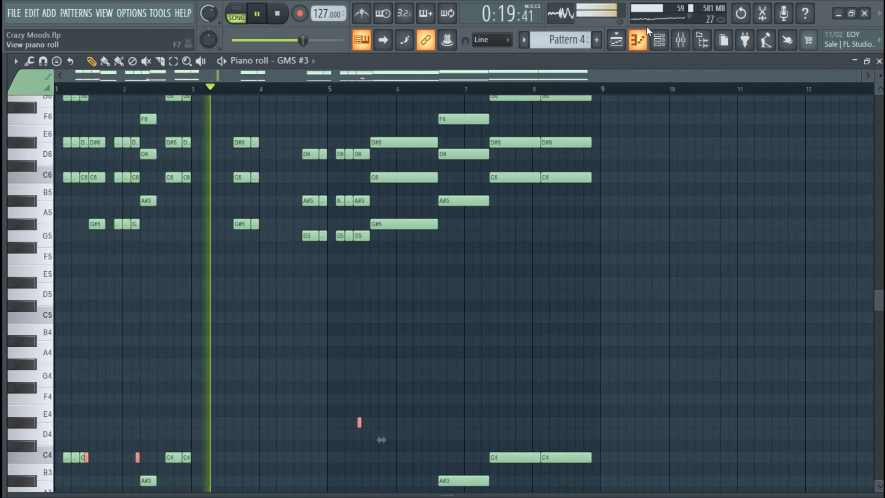
Step: Paste the GMS #3 notes into the reFX Nexus #5 channel and check them in its piano roll
click(659, 40)
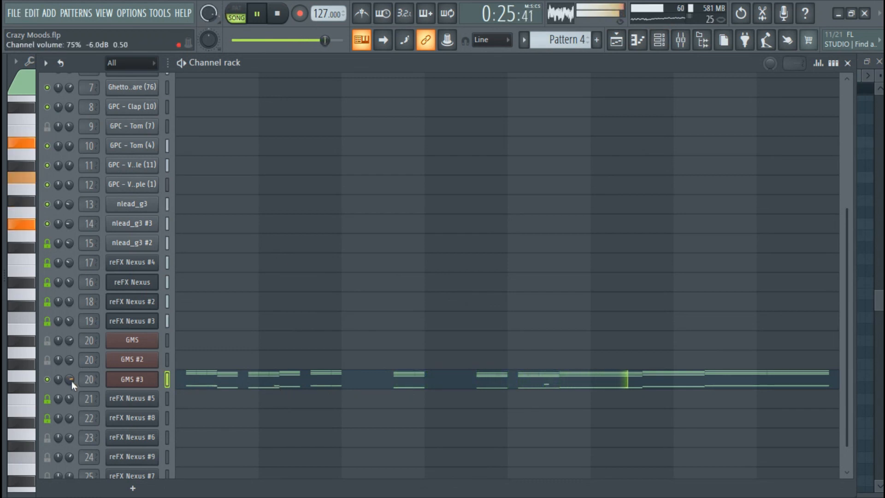
click(168, 399)
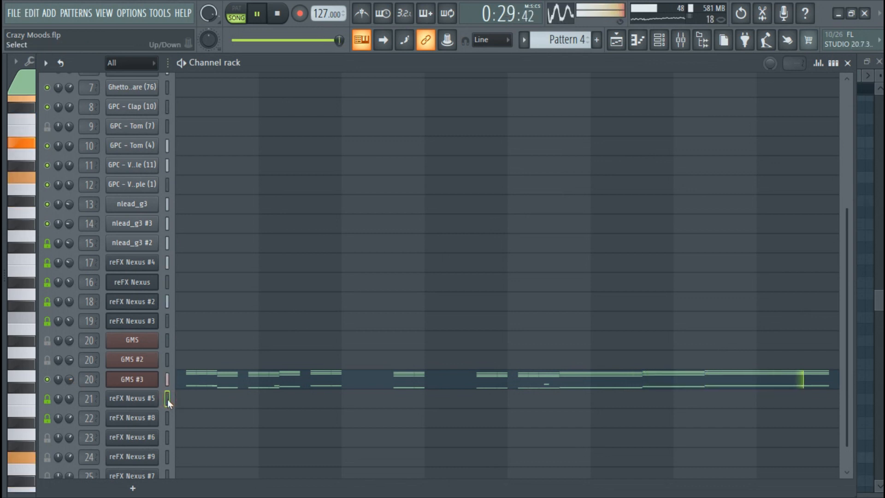
key(ctrl+v)
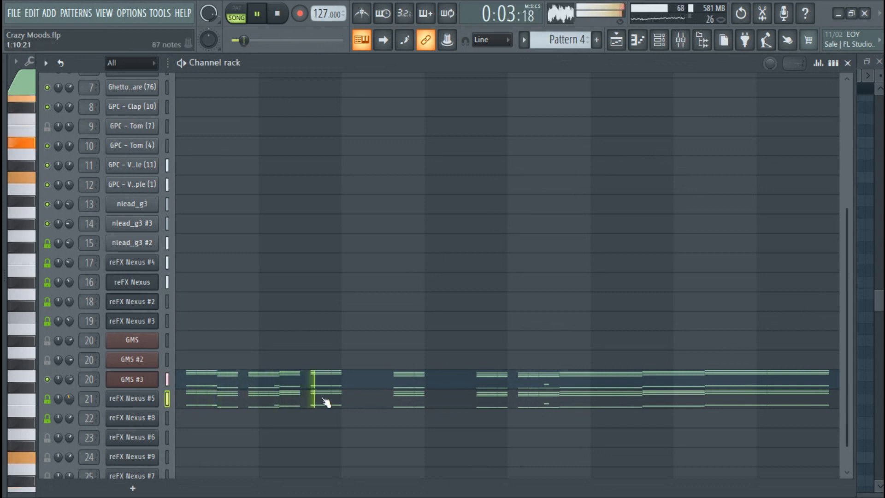
click(291, 401)
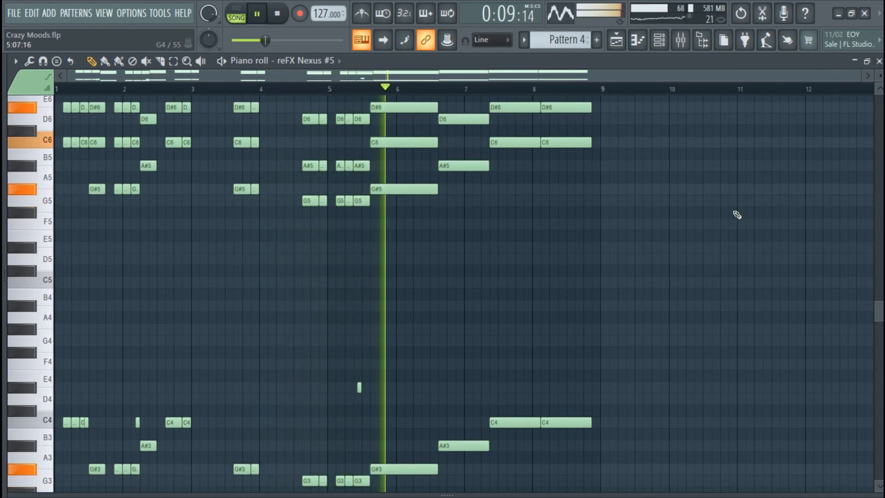
click(668, 44)
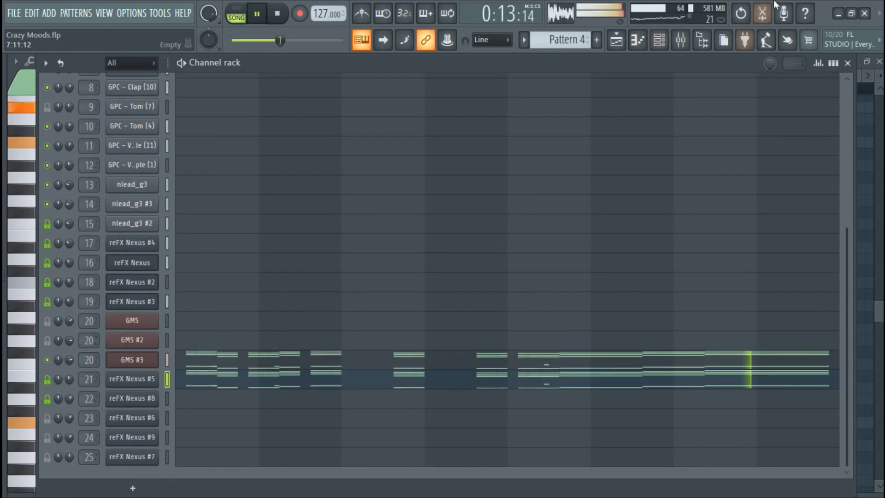
Step: Pause playback and mute the reFX Nexus #8 channel, with a brief look at the GMS #3 piano roll
key(space)
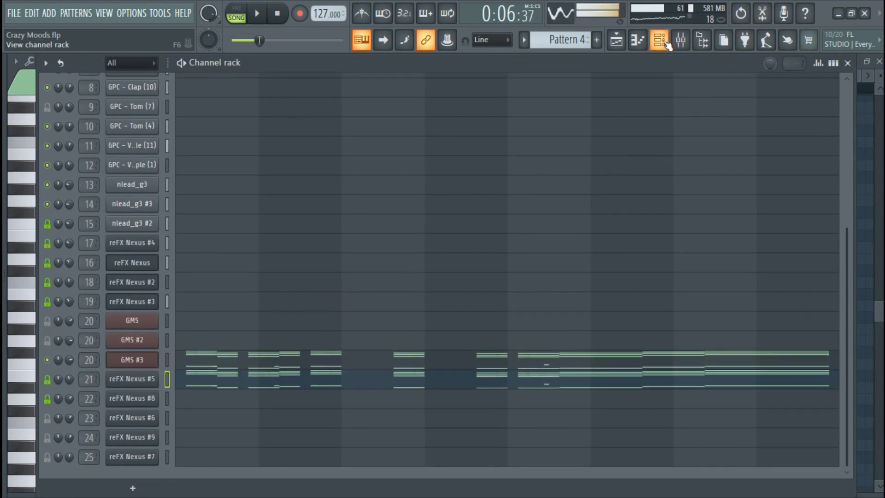
click(47, 399)
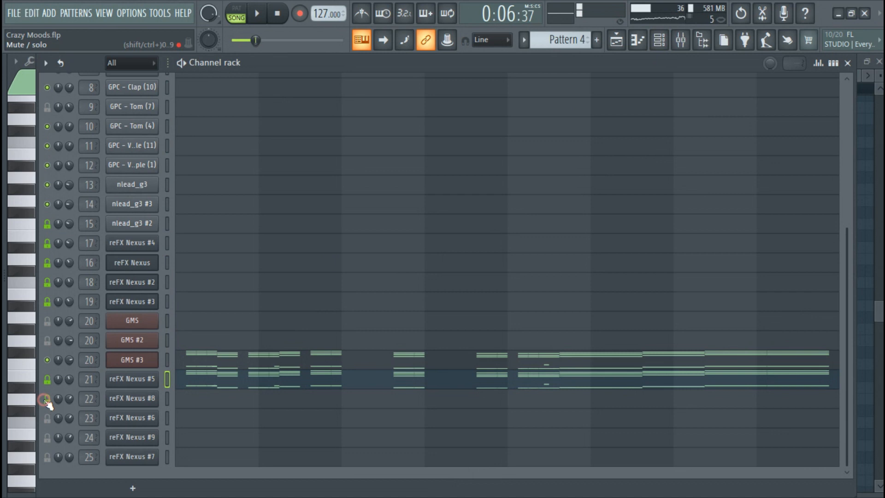
click(340, 360)
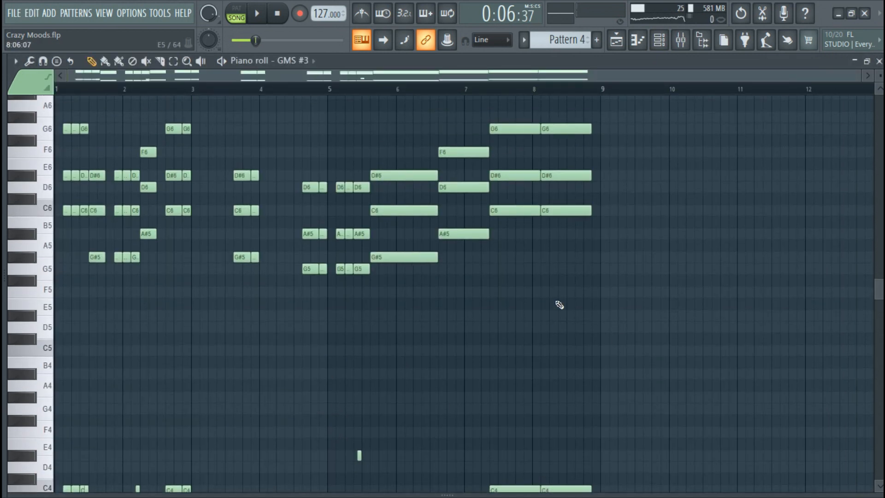
click(669, 41)
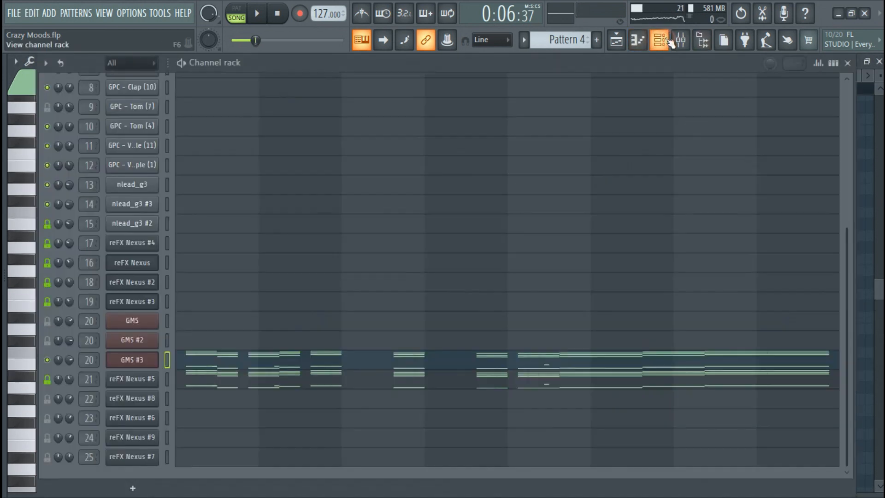
Step: Unmute Tracks 10 and 11 in the playlist and return the song position to the start
click(618, 46)
scroll(207, 350, down, 1)
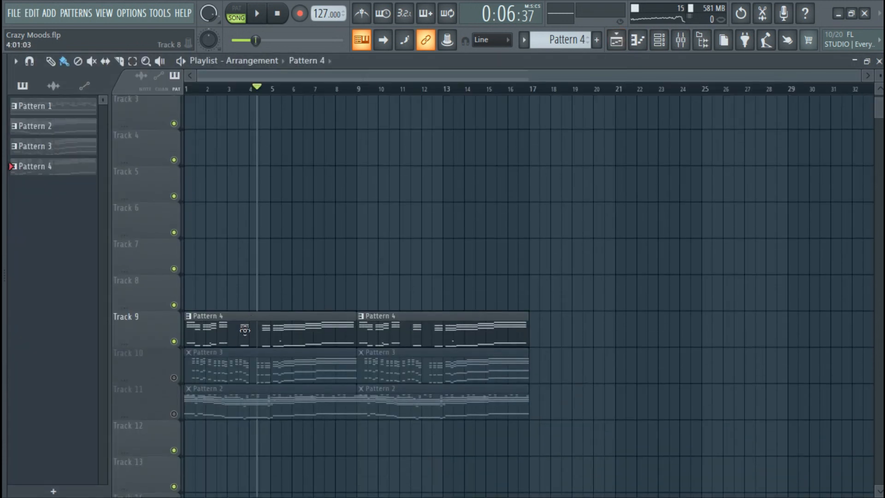
click(174, 372)
click(174, 407)
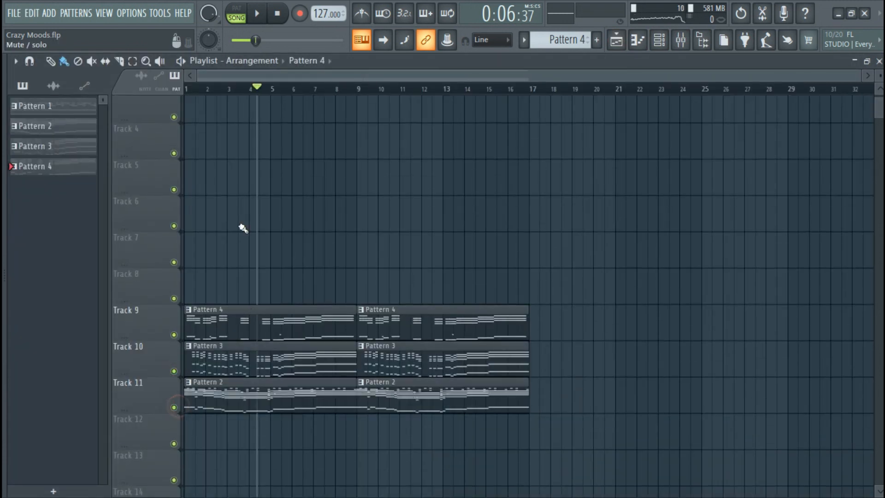
click(278, 13)
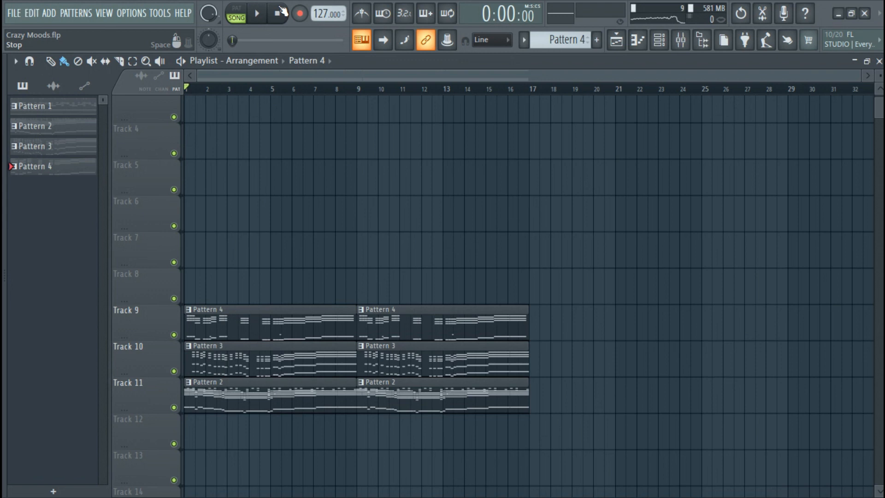
Step: Compare the GMS chords of Pattern 2 with the GMS #3 chords of Pattern 4 in the piano roll
scroll(312, 198, down, 2)
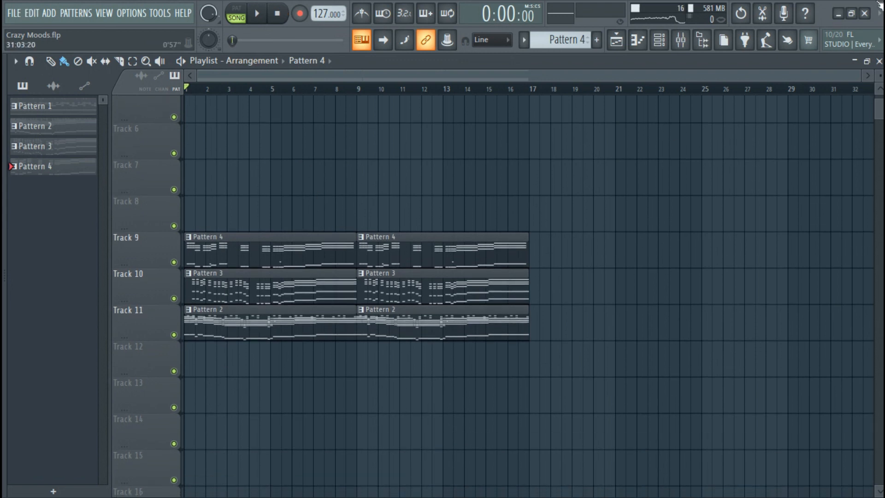
drag(879, 70, 879, 76)
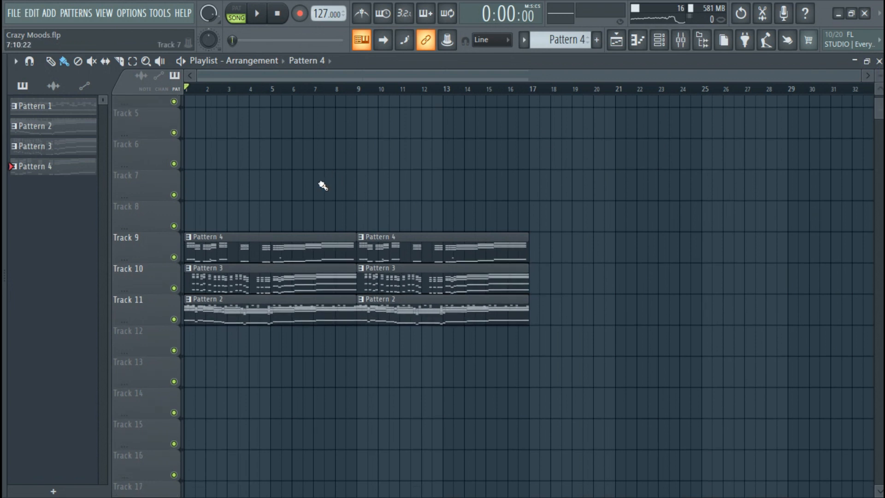
scroll(662, 196, down, 1)
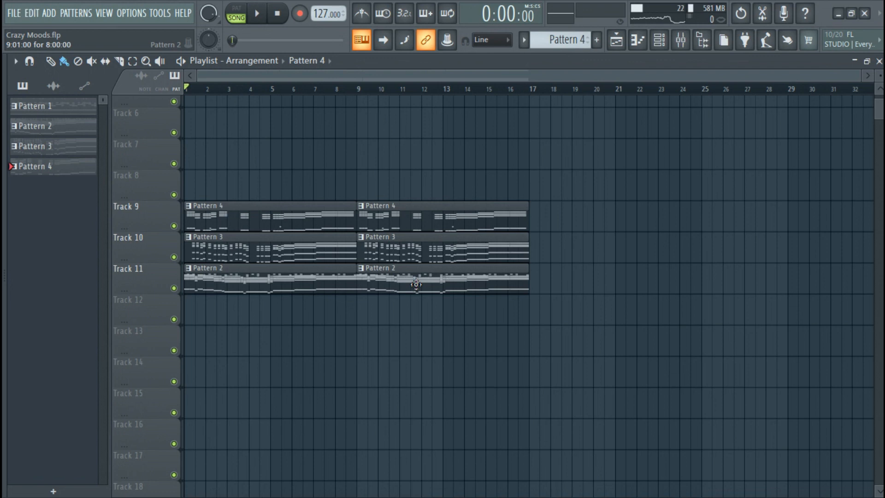
double_click(259, 290)
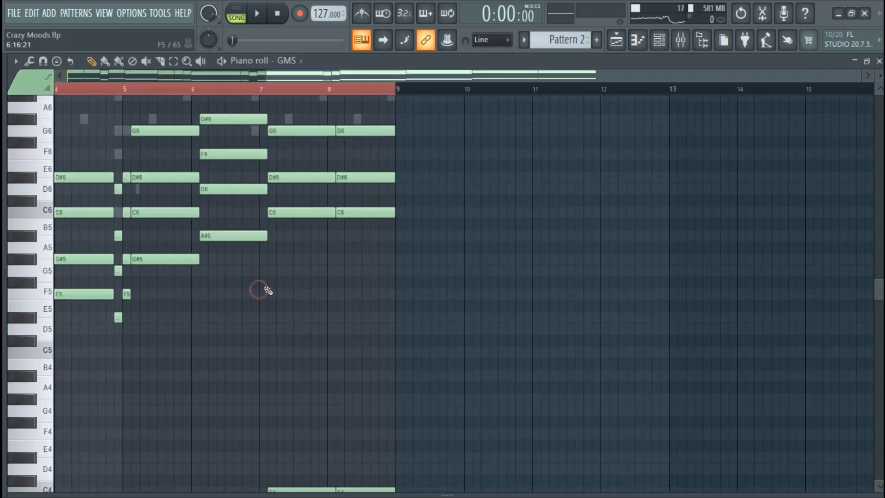
scroll(283, 283, up, 3)
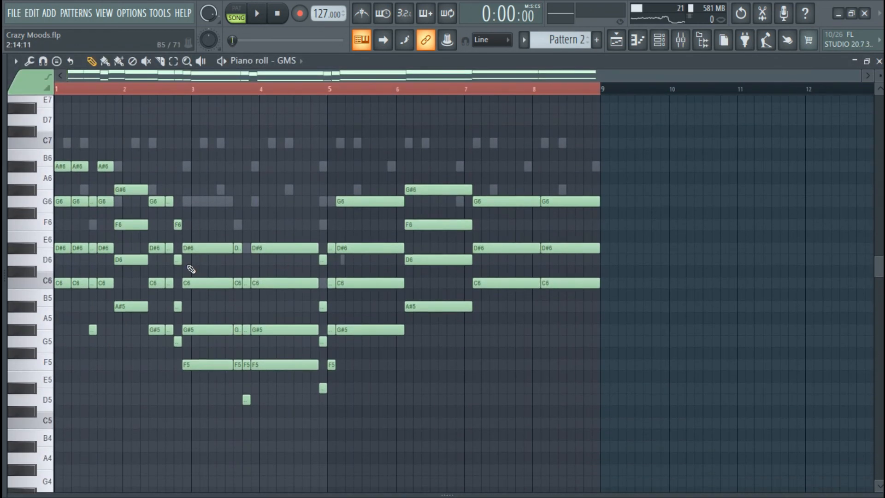
scroll(318, 215, down, 2)
scroll(318, 216, down, 2)
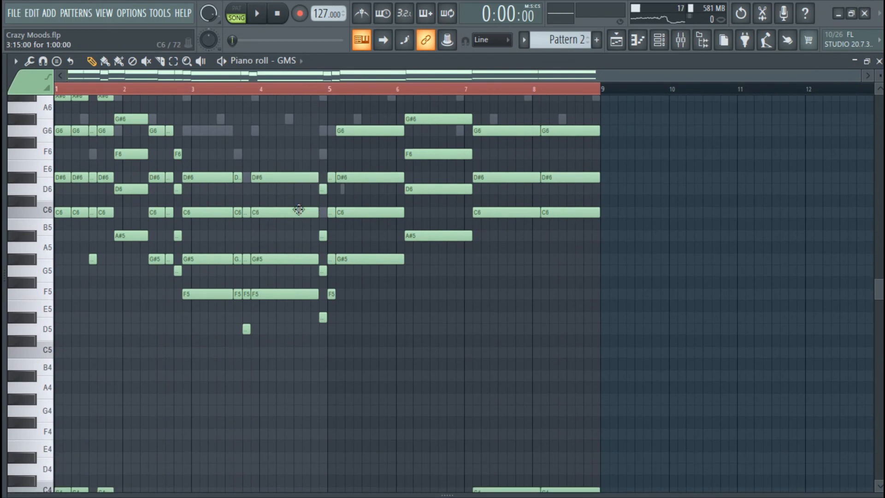
scroll(299, 210, up, 2)
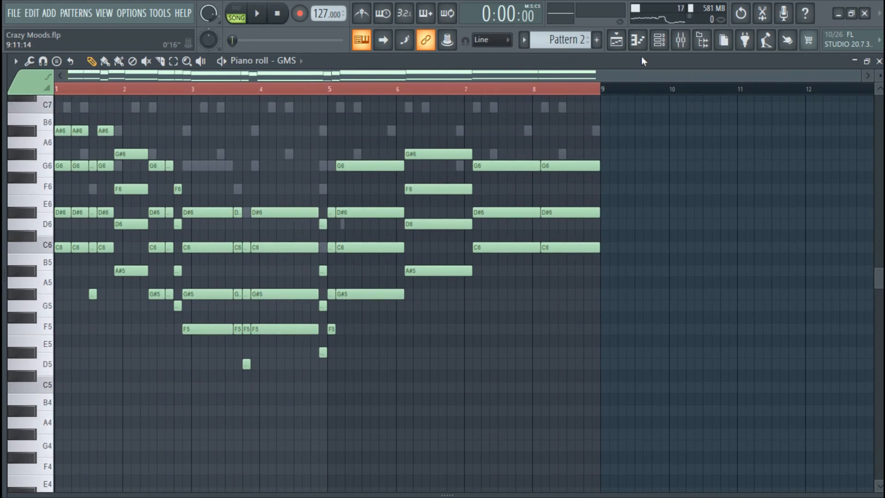
click(617, 40)
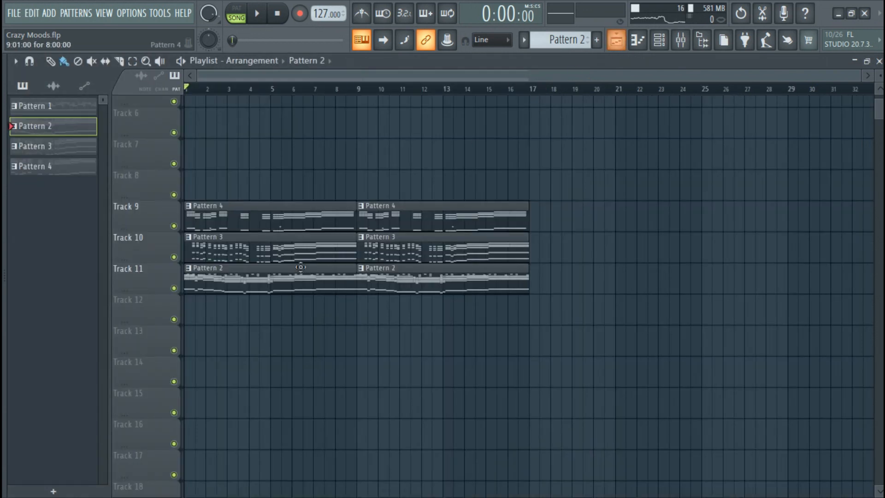
double_click(219, 228)
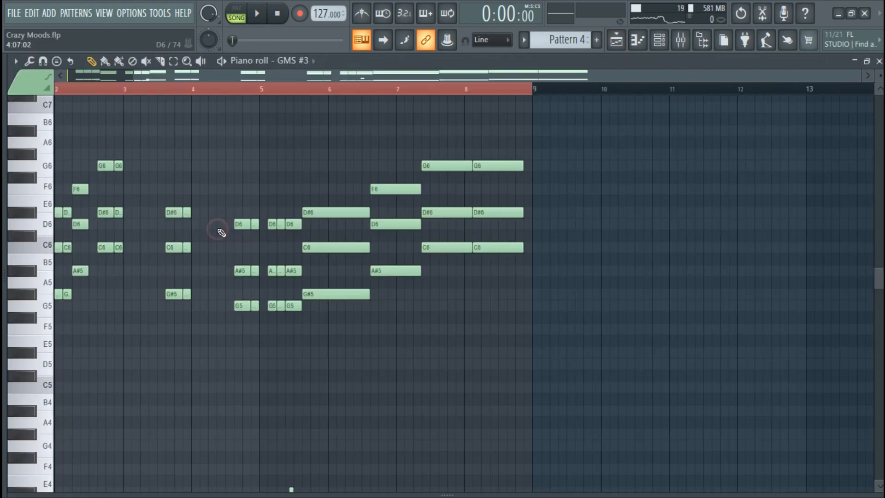
scroll(221, 232, up, 1)
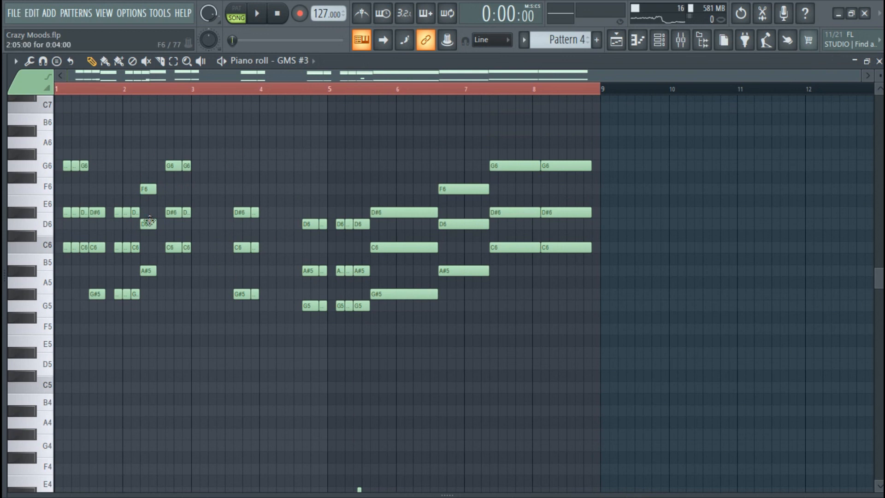
click(669, 49)
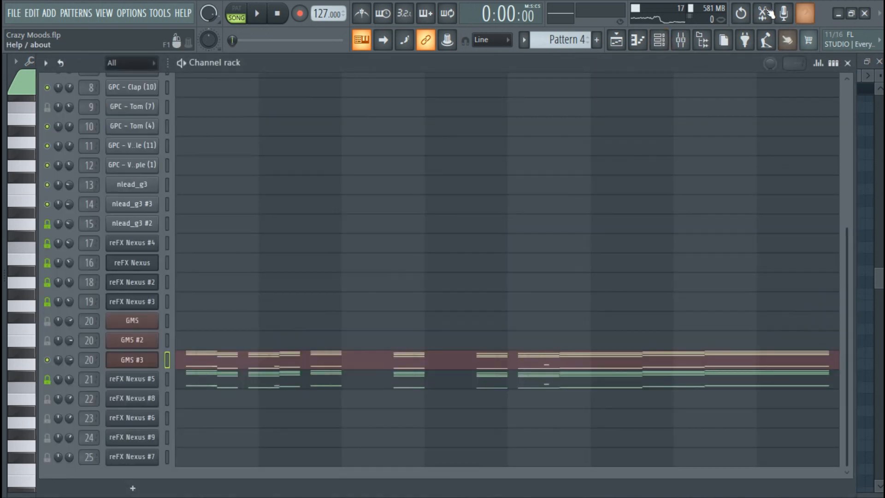
Step: Mute Track 11 in the playlist, select the Pattern 3 and Pattern 4 clips, and return to the channel rack
click(618, 42)
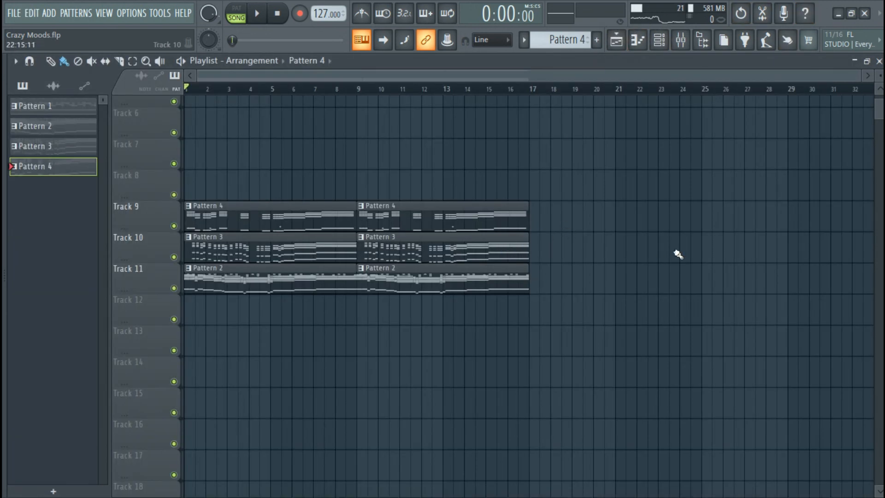
drag(626, 217, 229, 240)
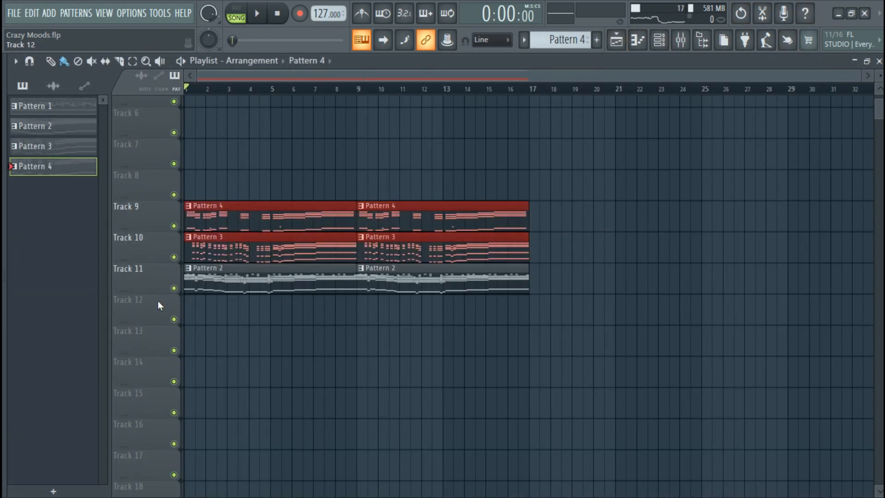
click(174, 288)
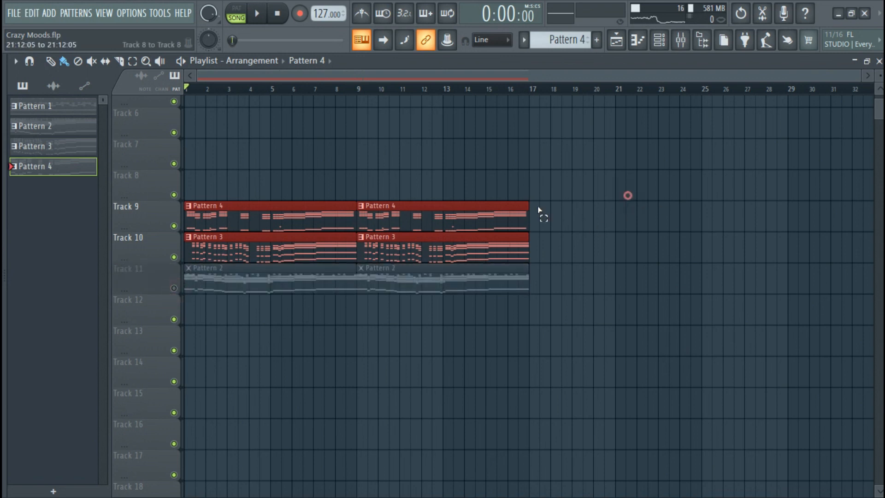
drag(628, 195, 241, 263)
click(615, 42)
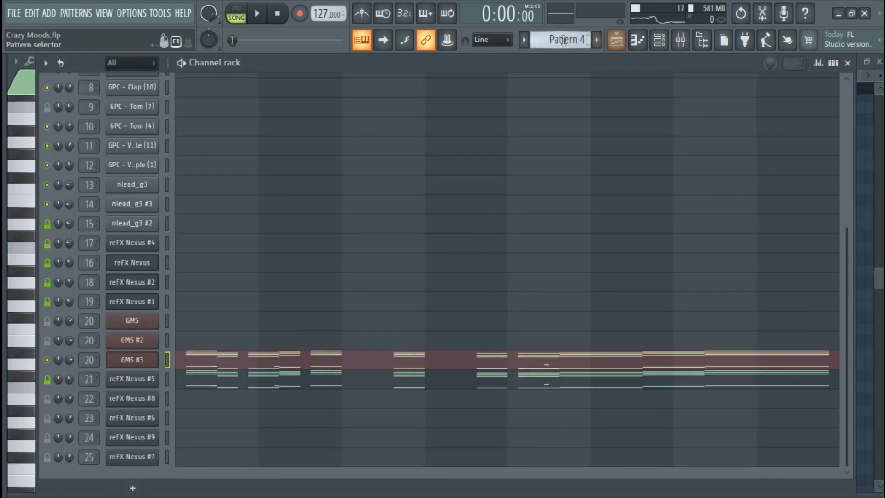
Step: Switch to the empty Pattern 5 and select the Pattern 3 and Pattern 4 clips on Tracks 9 and 10 of the playlist
scroll(563, 41, down, 1)
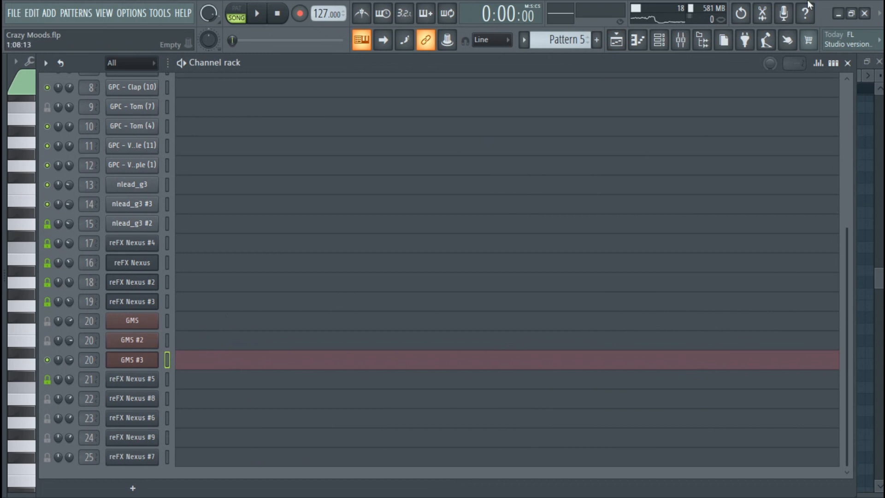
click(616, 41)
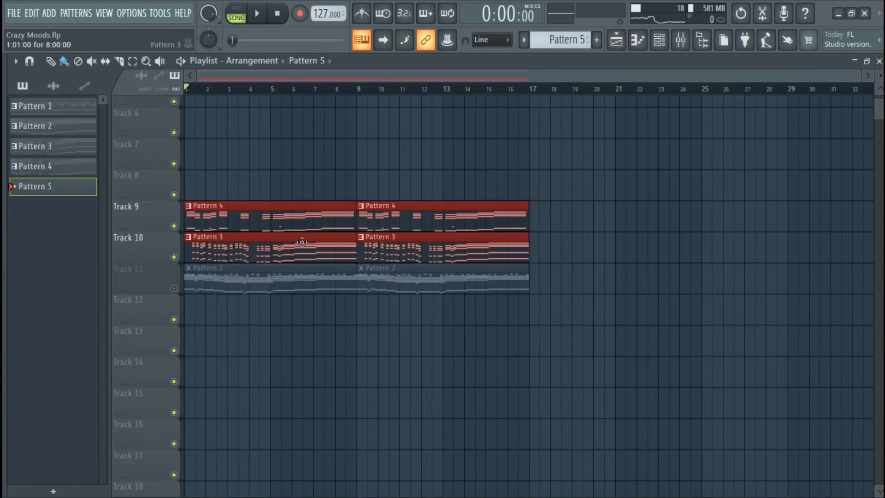
scroll(302, 242, up, 1)
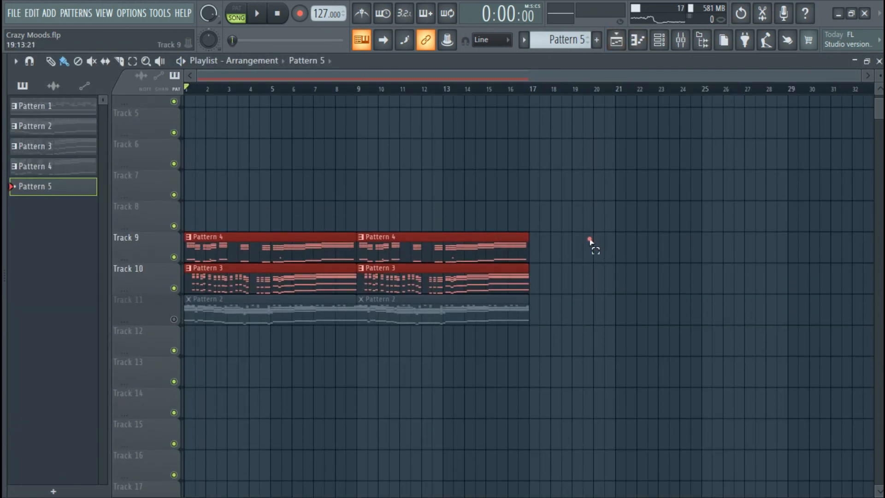
drag(590, 240, 237, 287)
Step: Unmute Track 11 and mute Tracks 10 and 9 in the playlist, leaving the Pattern 2 clips active
click(174, 319)
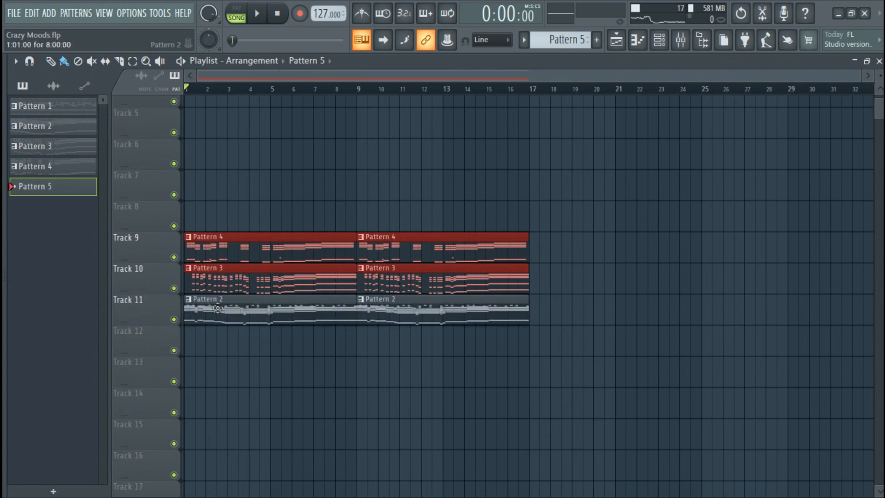
click(173, 288)
click(174, 257)
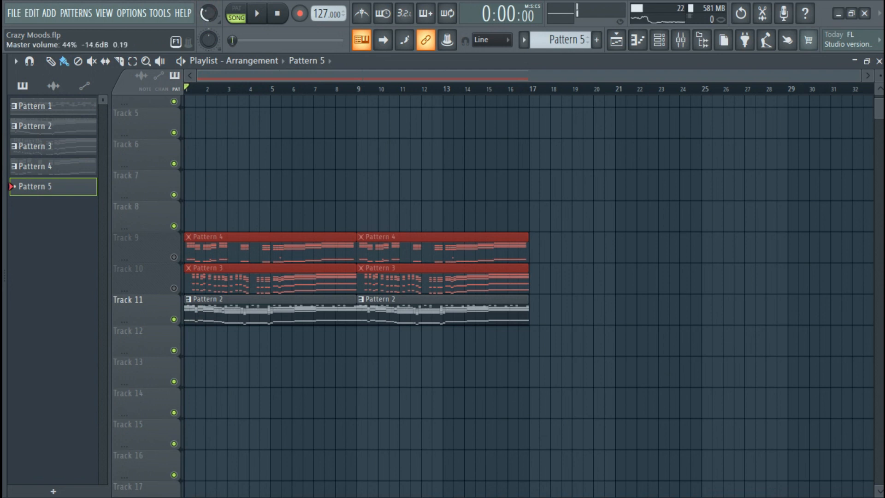
Step: Mute the reFX Nexus #5 channel in the channel rack and return to the playlist
click(660, 40)
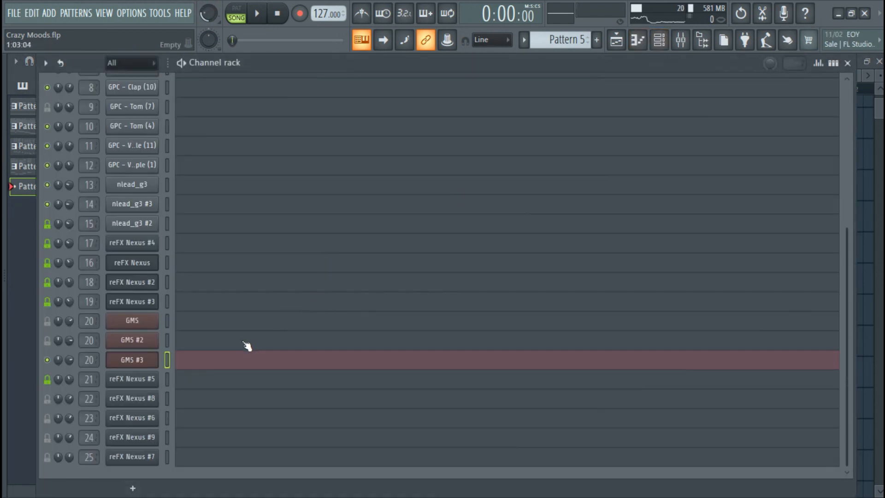
click(47, 379)
click(617, 40)
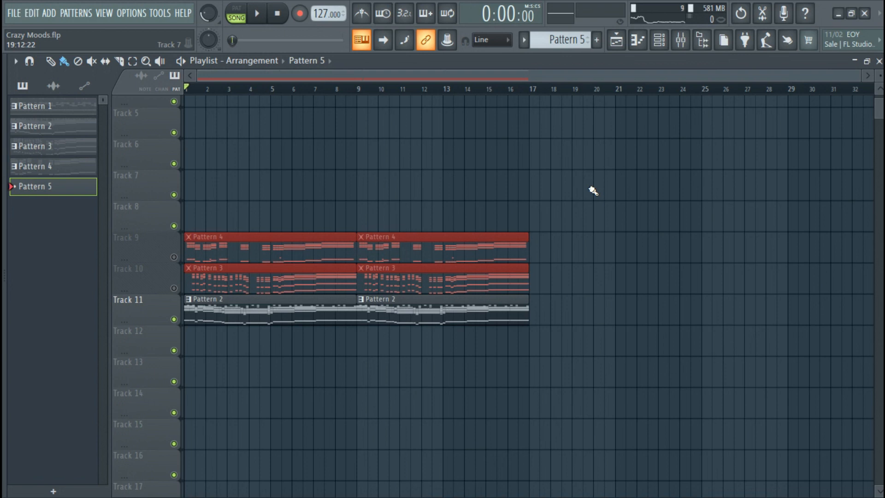